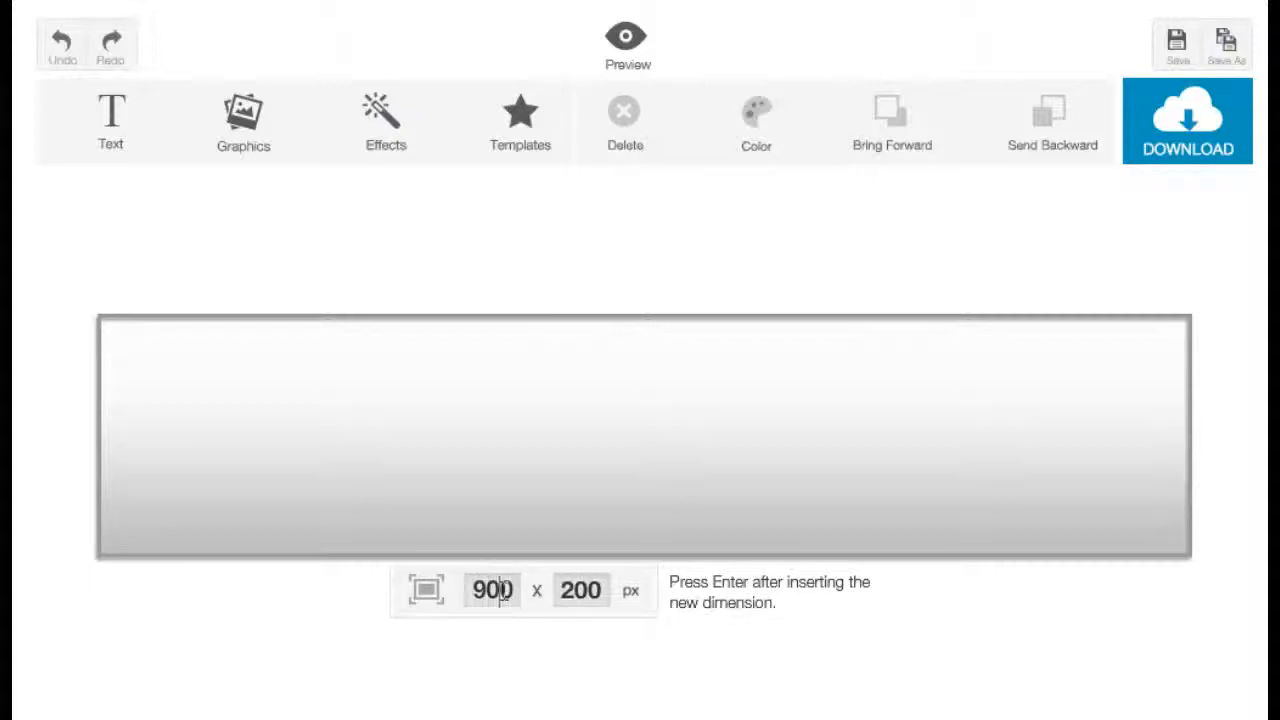
# Resize the canvas to 800 x 150 px.
pyautogui.doubleClick(503, 591)
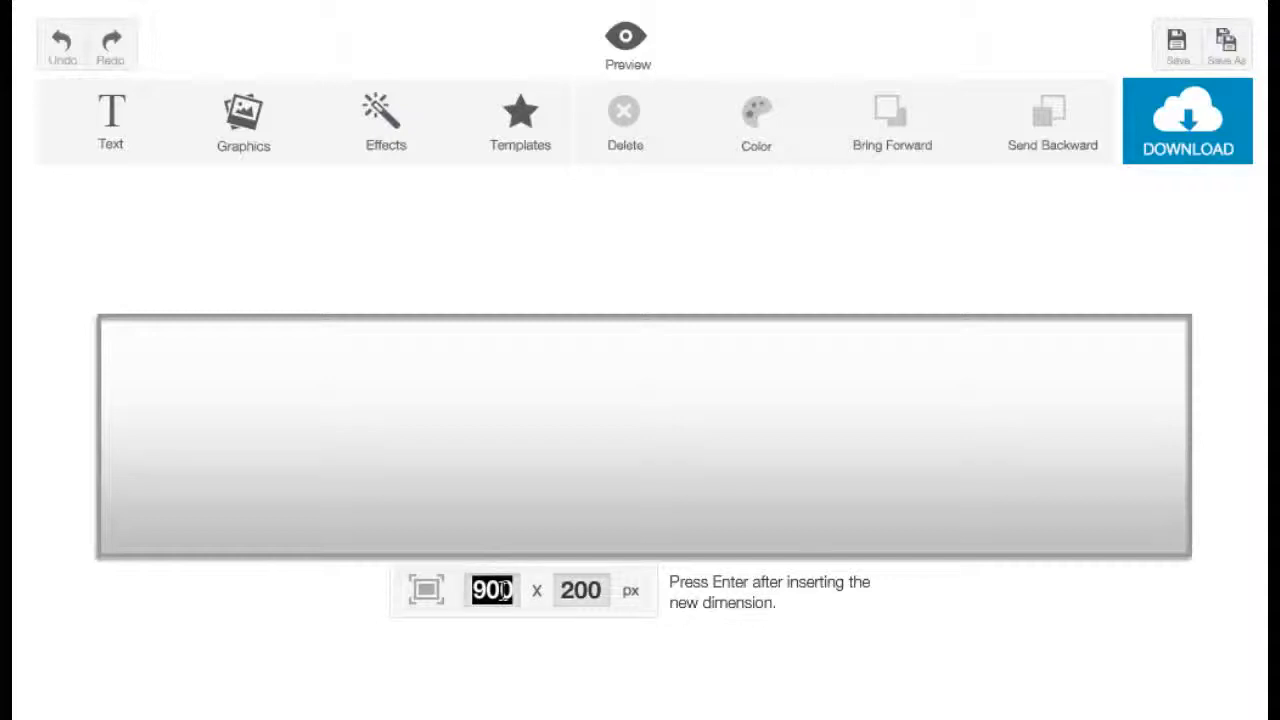
pyautogui.write('800')
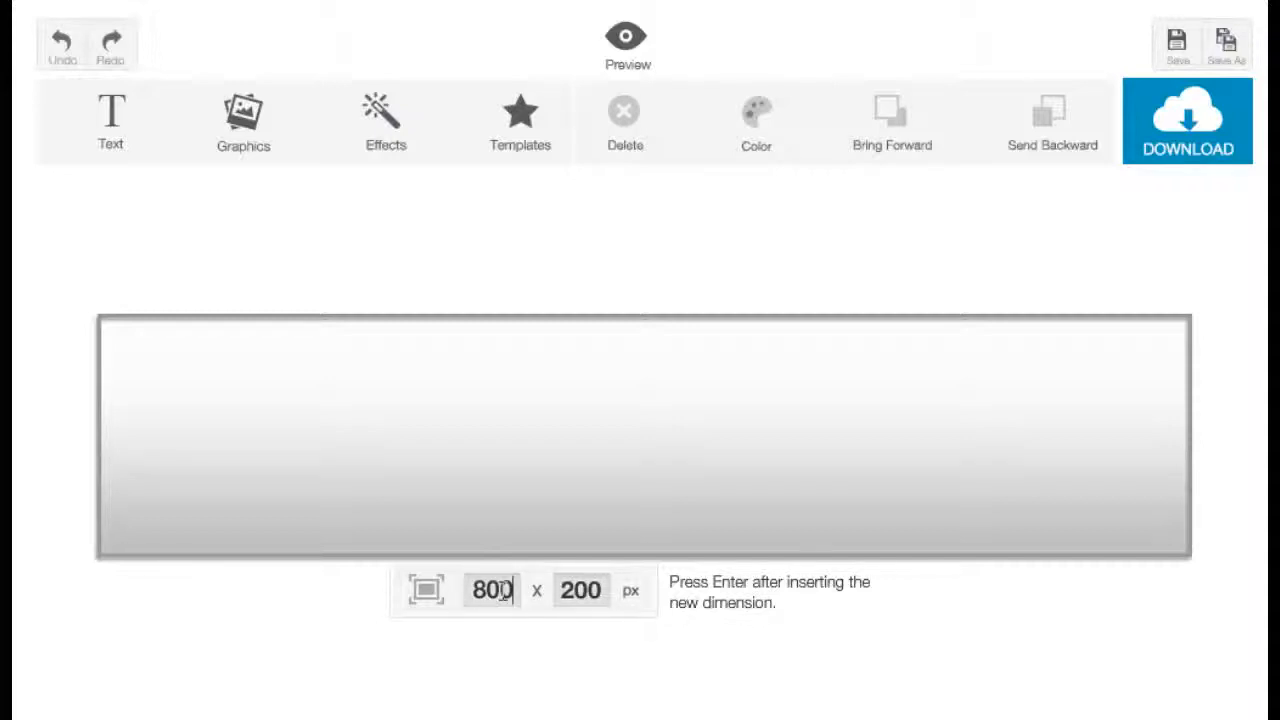
pyautogui.doubleClick(562, 590)
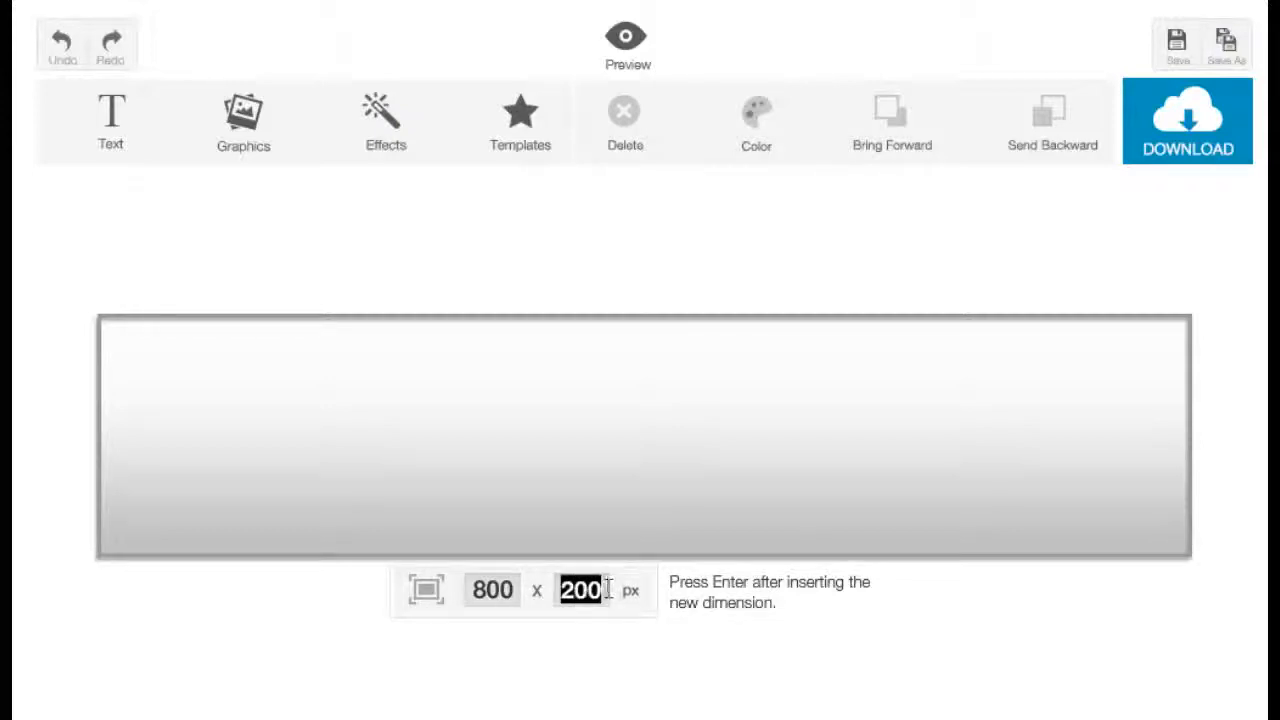
pyautogui.write('150')
pyautogui.press('Return')
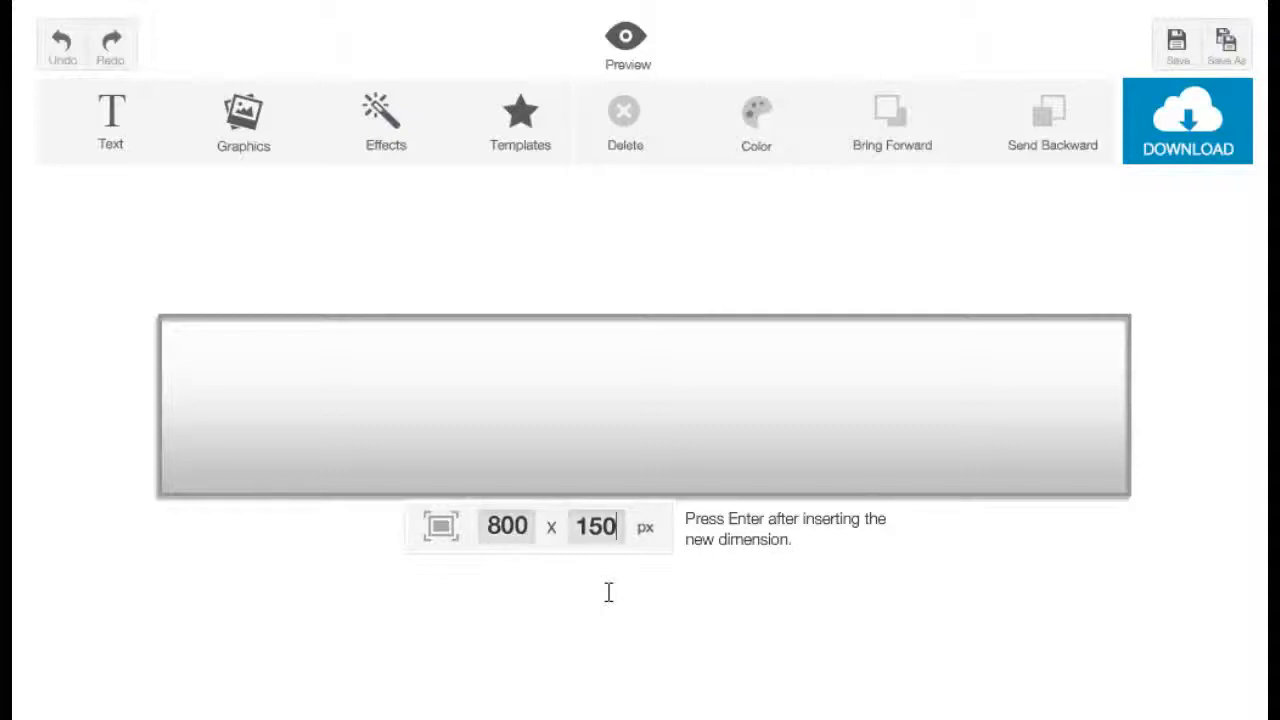
# Add a title text box, move it right, and replace its text with "My Header".
pyautogui.click(113, 125)
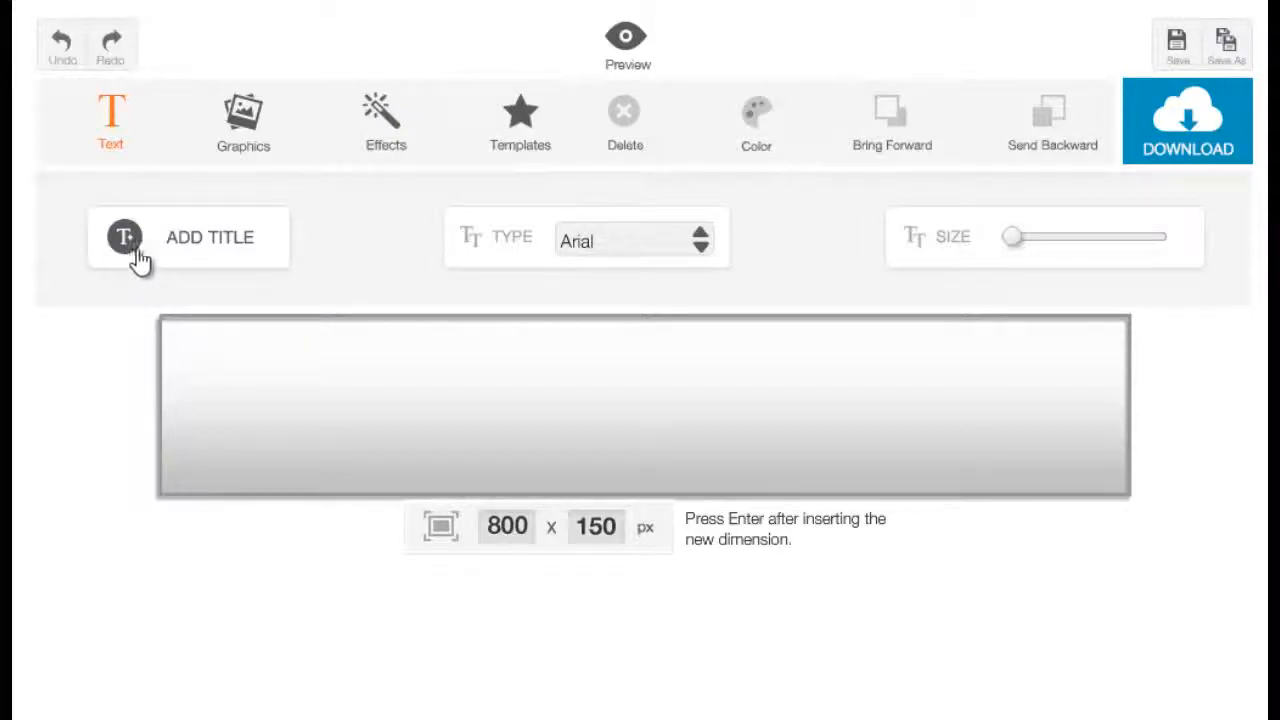
pyautogui.click(182, 252)
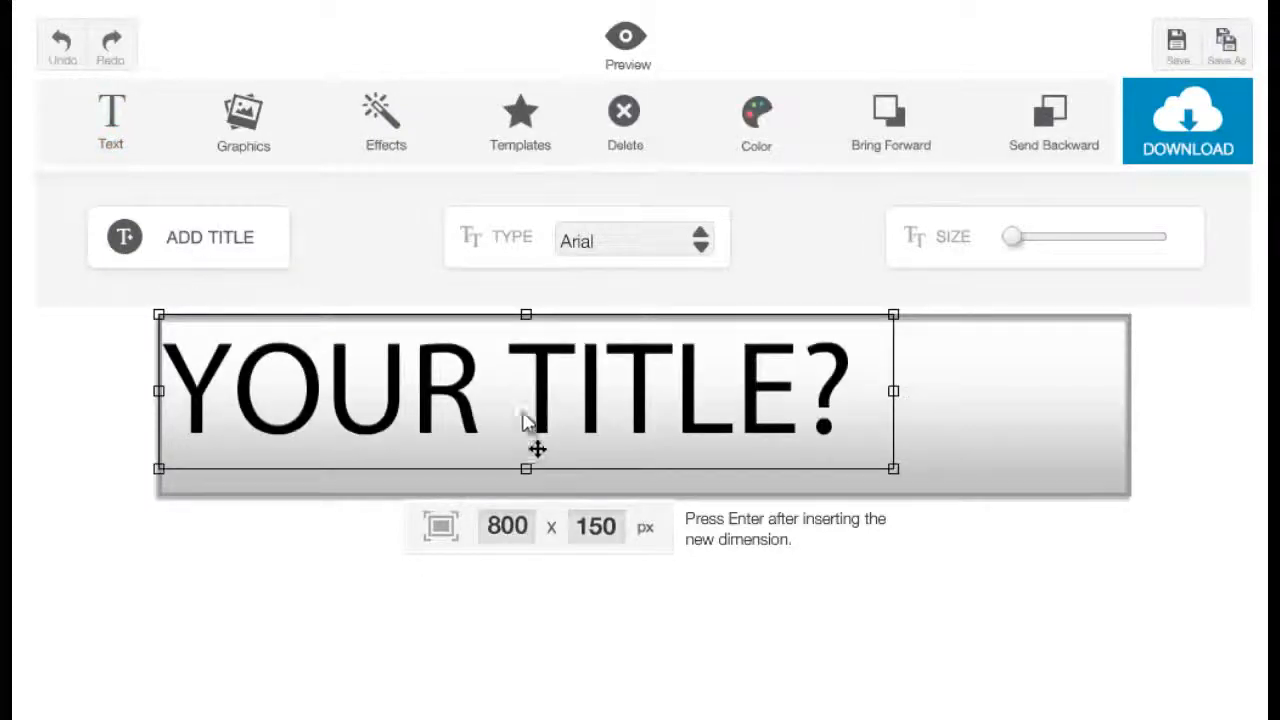
pyautogui.moveTo(528, 423); pyautogui.dragTo(632, 406)
pyautogui.doubleClick(664, 416)
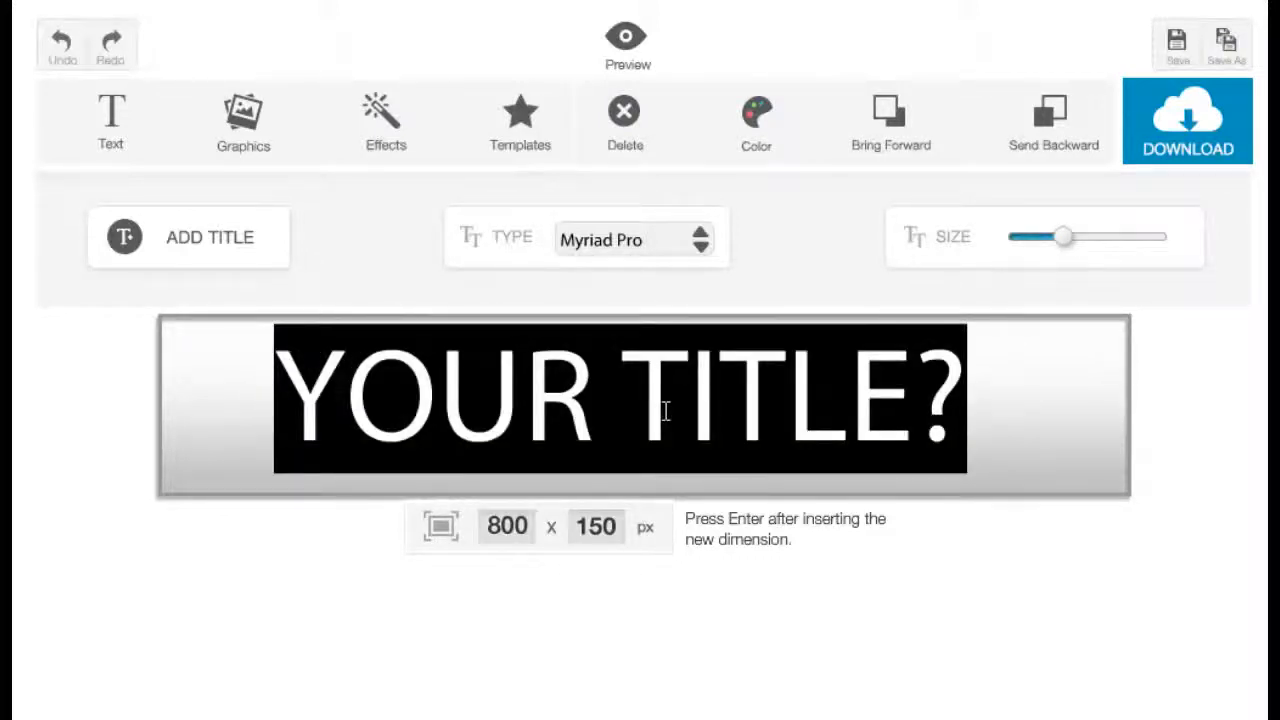
pyautogui.write('My')
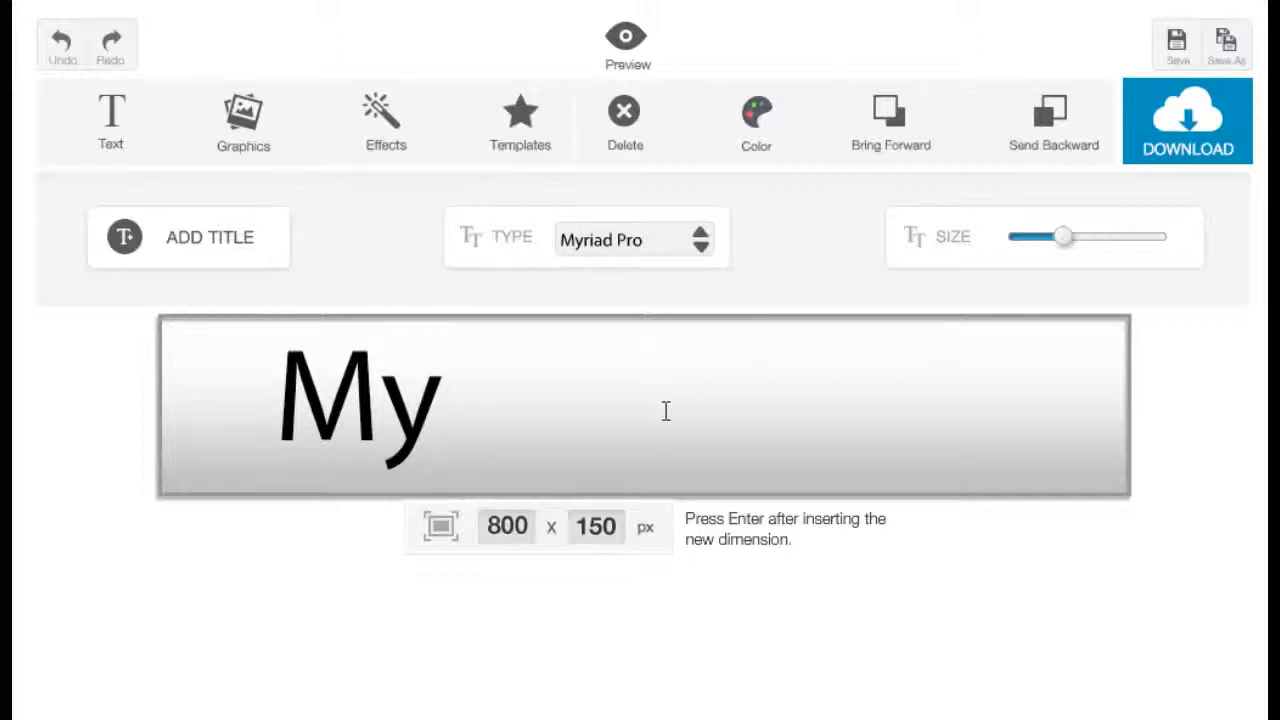
pyautogui.write(' Header')
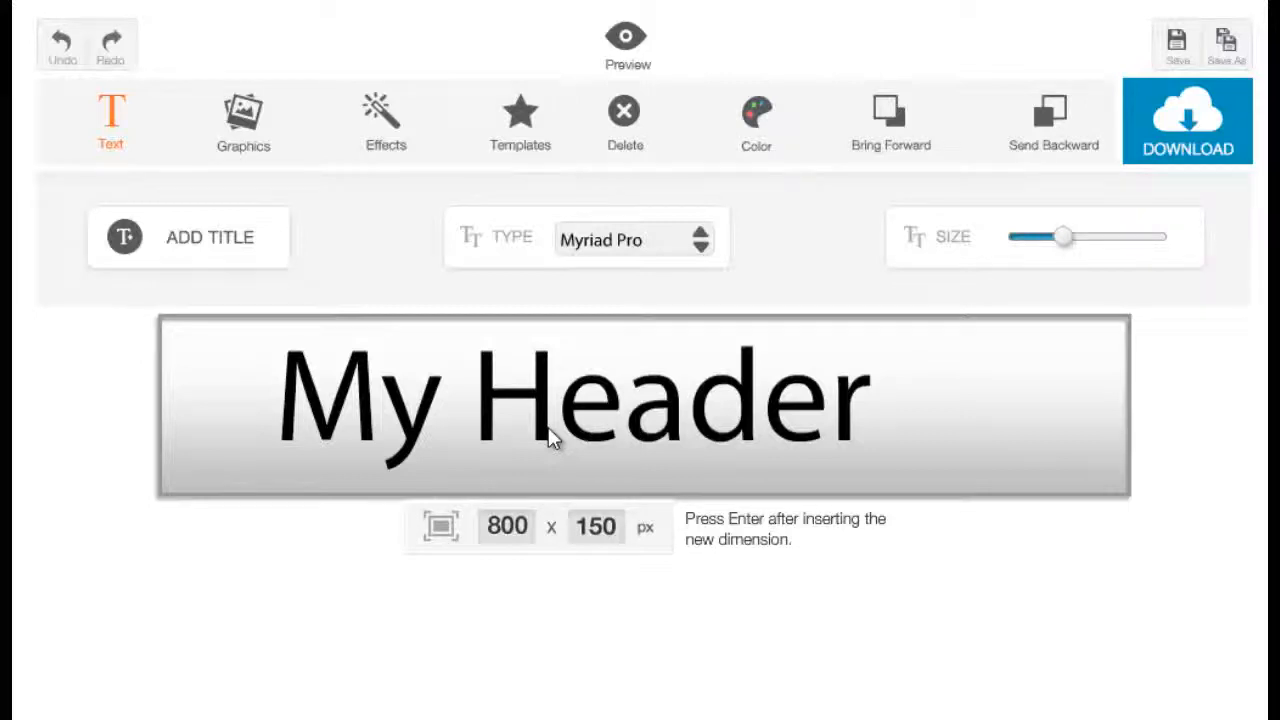
# Change the title's font to Impact.
pyautogui.click(551, 438)
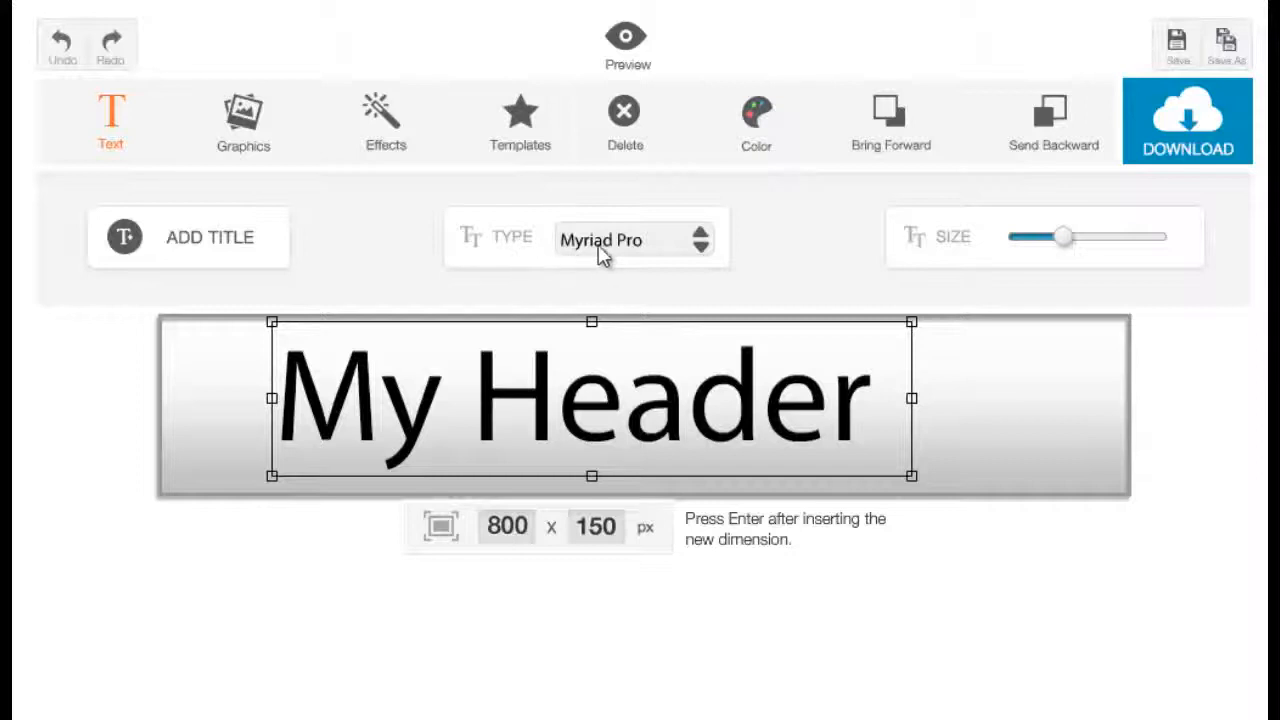
pyautogui.click(700, 245)
pyautogui.moveTo(711, 280); pyautogui.dragTo(700, 334)
pyautogui.click(674, 417)
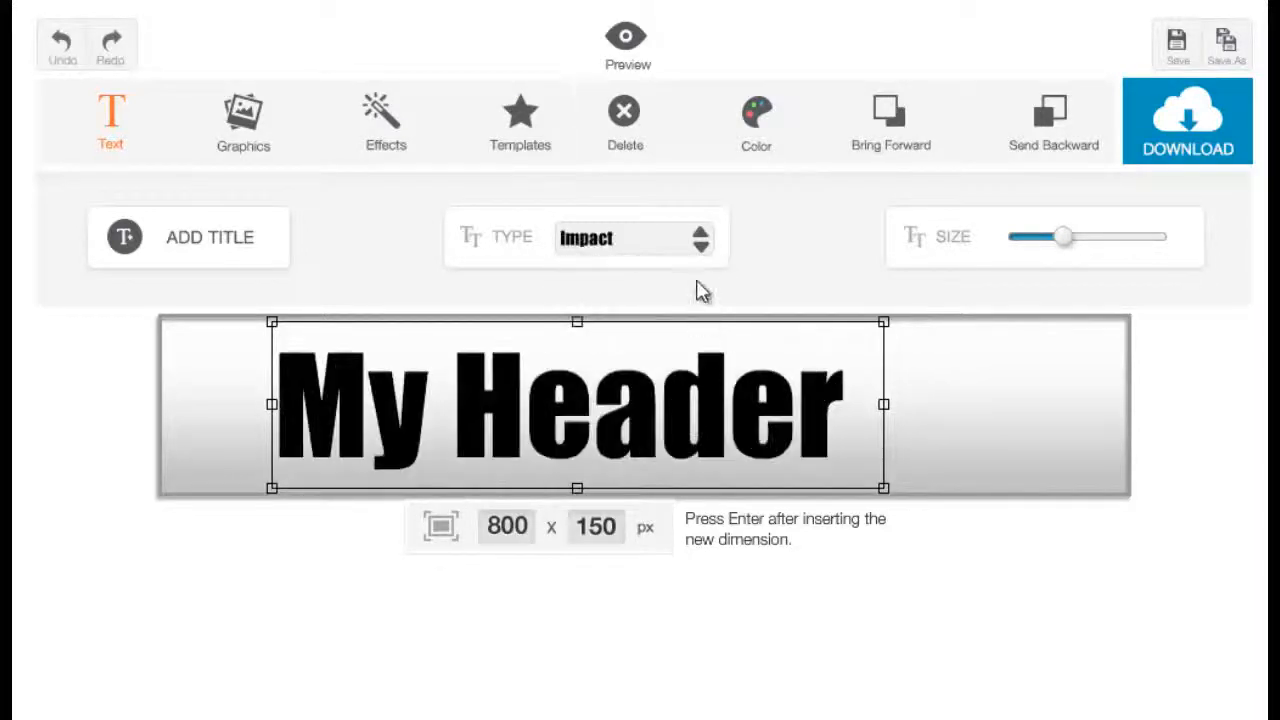
# Shrink the title slightly and center it within the banner.
pyautogui.moveTo(684, 426); pyautogui.dragTo(690, 425)
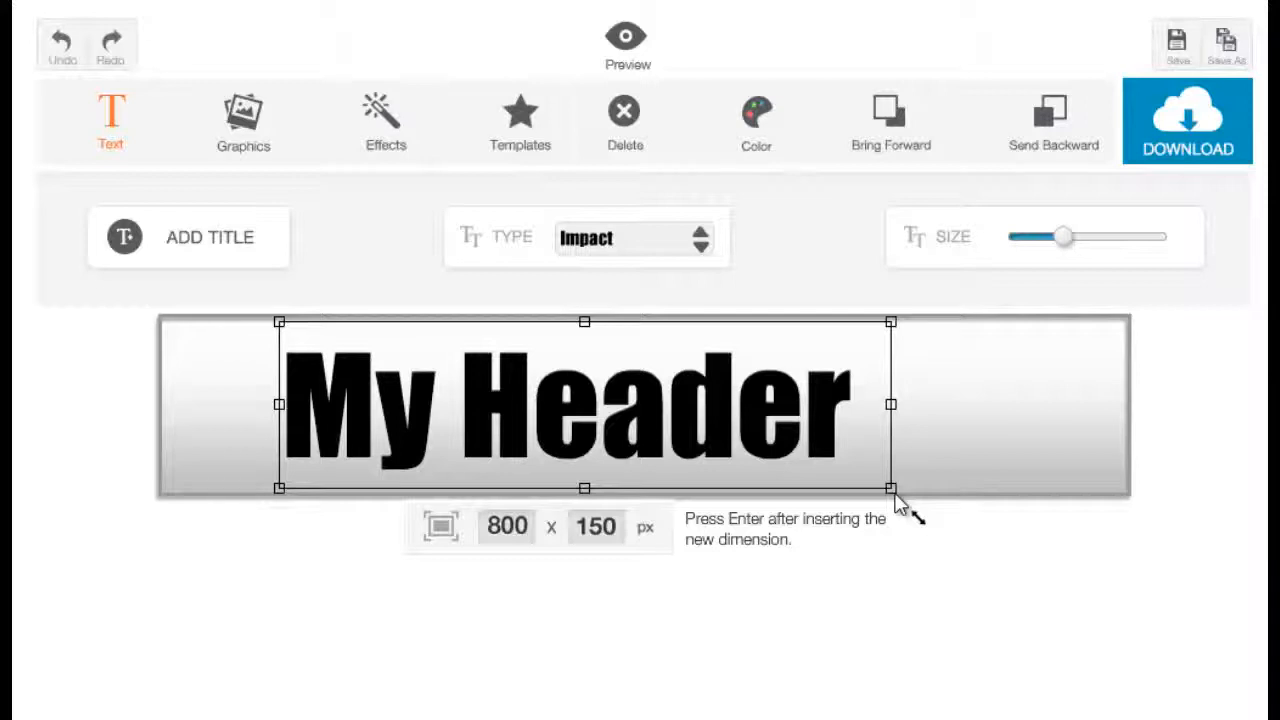
pyautogui.moveTo(896, 500); pyautogui.dragTo(843, 509)
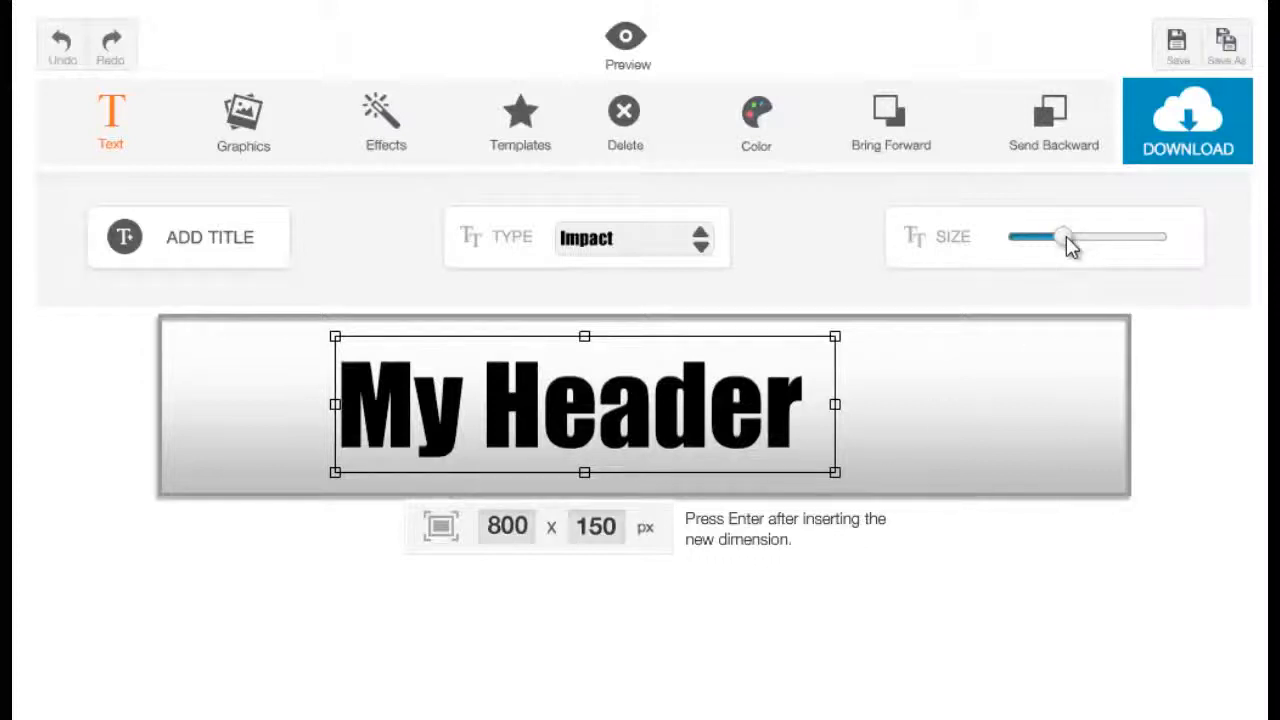
pyautogui.moveTo(1066, 238)
pyautogui.mouseDown()
pyautogui.moveTo(1121, 240)
pyautogui.moveTo(1060, 250)
pyautogui.mouseUp()
pyautogui.moveTo(636, 370); pyautogui.dragTo(681, 406)
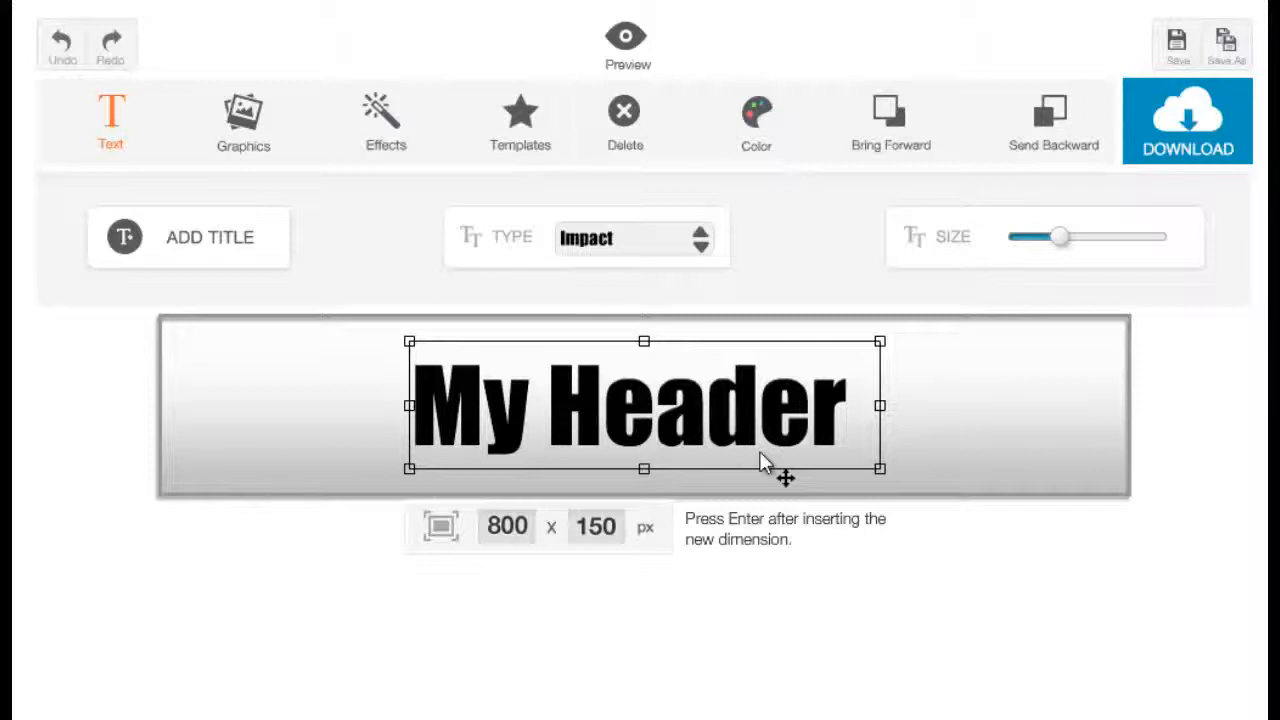
# Color the title text dark red.
pyautogui.click(755, 150)
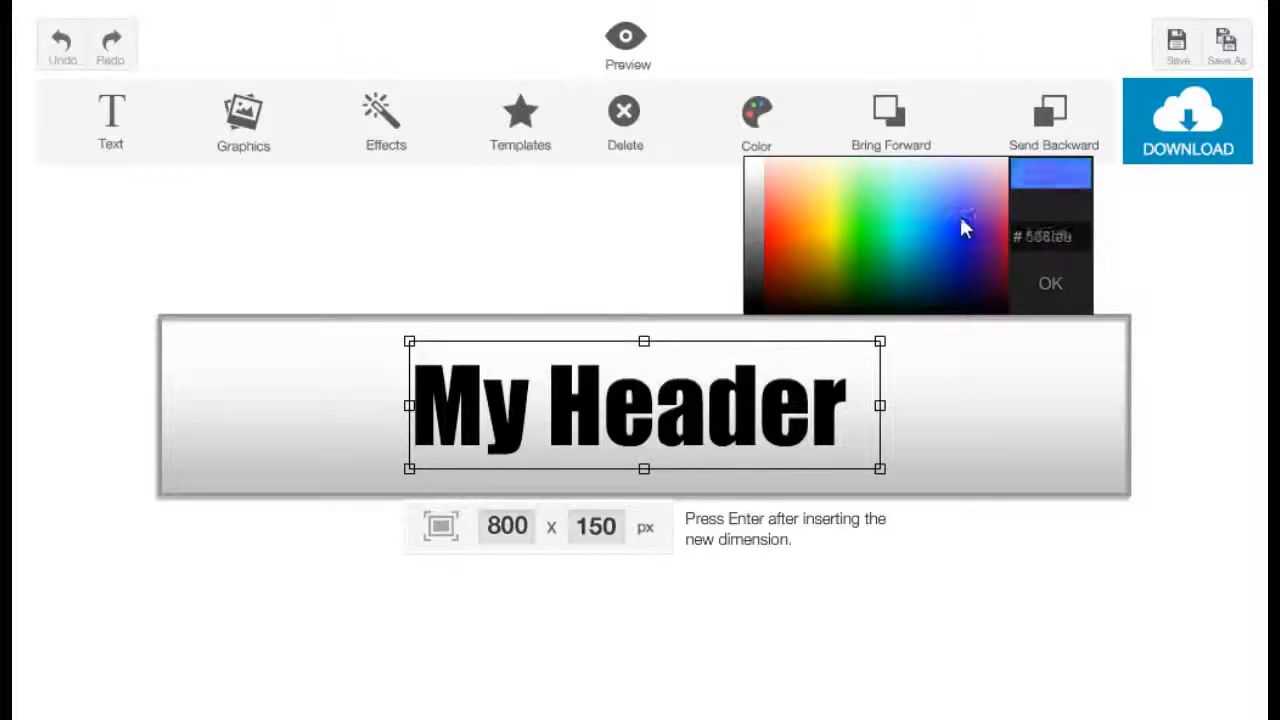
pyautogui.click(771, 272)
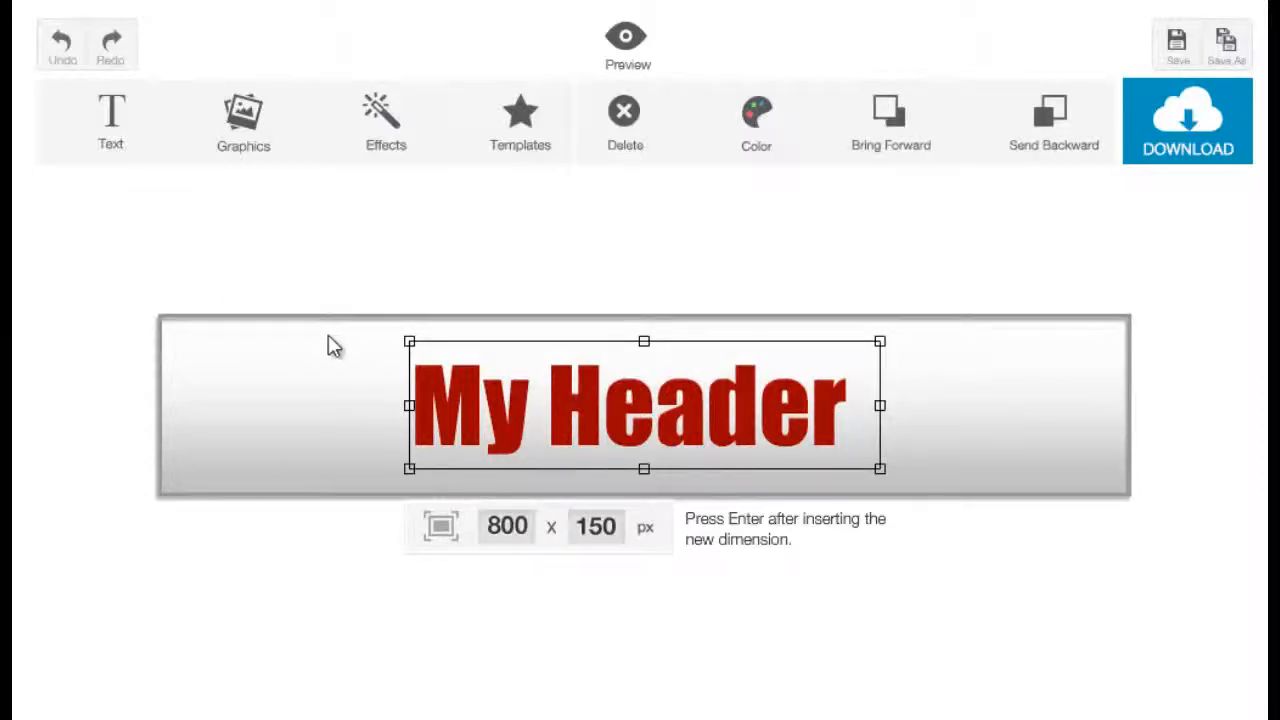
# Browse the graphics gallery and insert the film reel graphic.
pyautogui.click(245, 150)
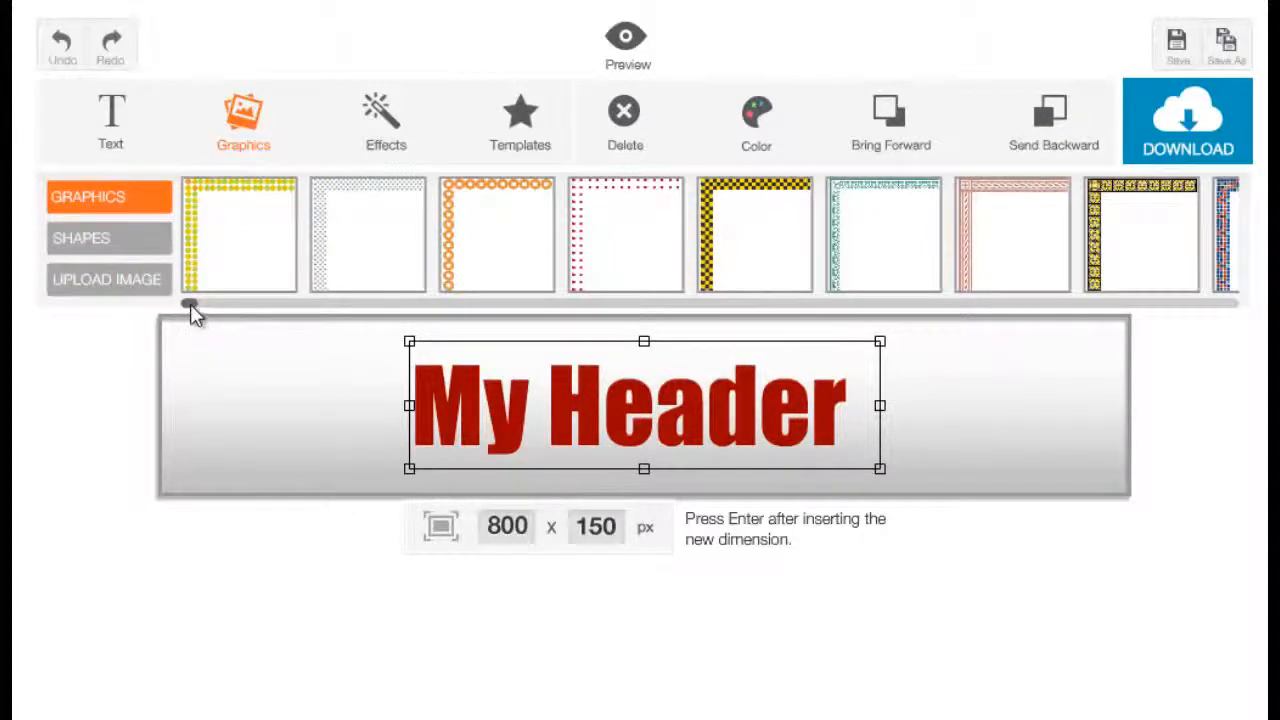
pyautogui.moveTo(190, 308); pyautogui.dragTo(1240, 355)
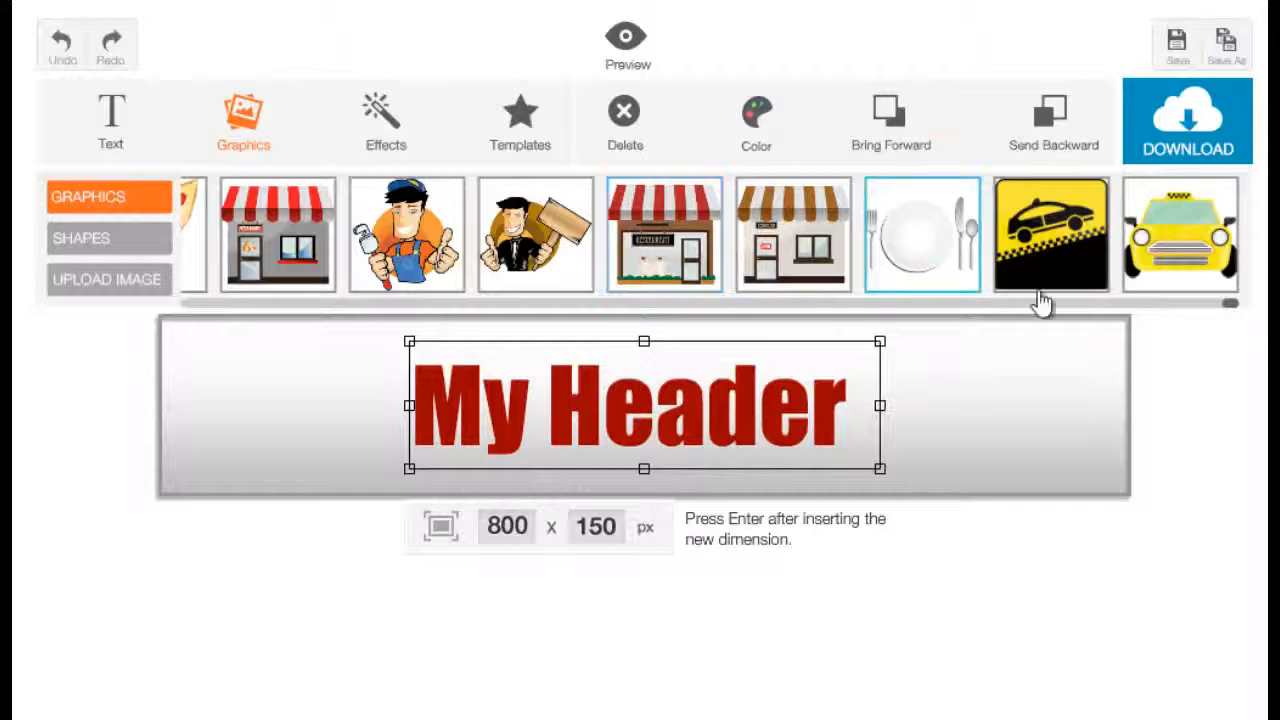
pyautogui.moveTo(1229, 304)
pyautogui.mouseDown()
pyautogui.moveTo(849, 345)
pyautogui.moveTo(686, 337)
pyautogui.mouseUp()
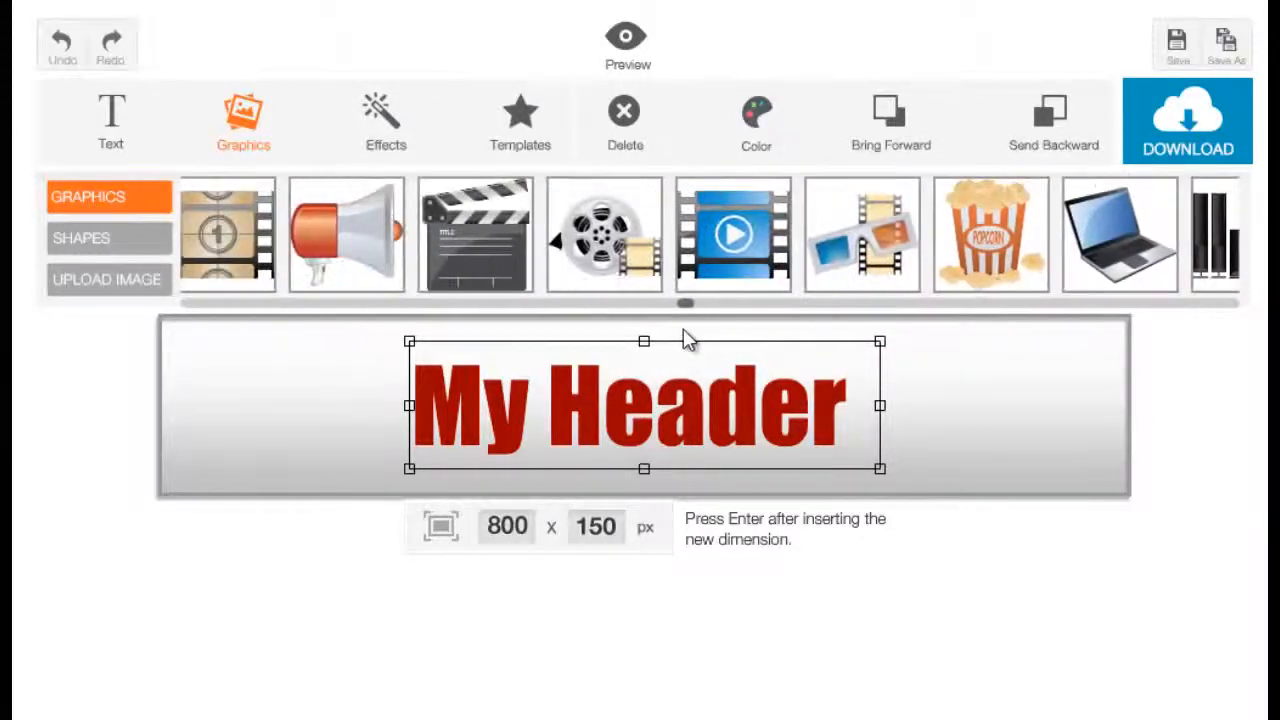
pyautogui.click(622, 260)
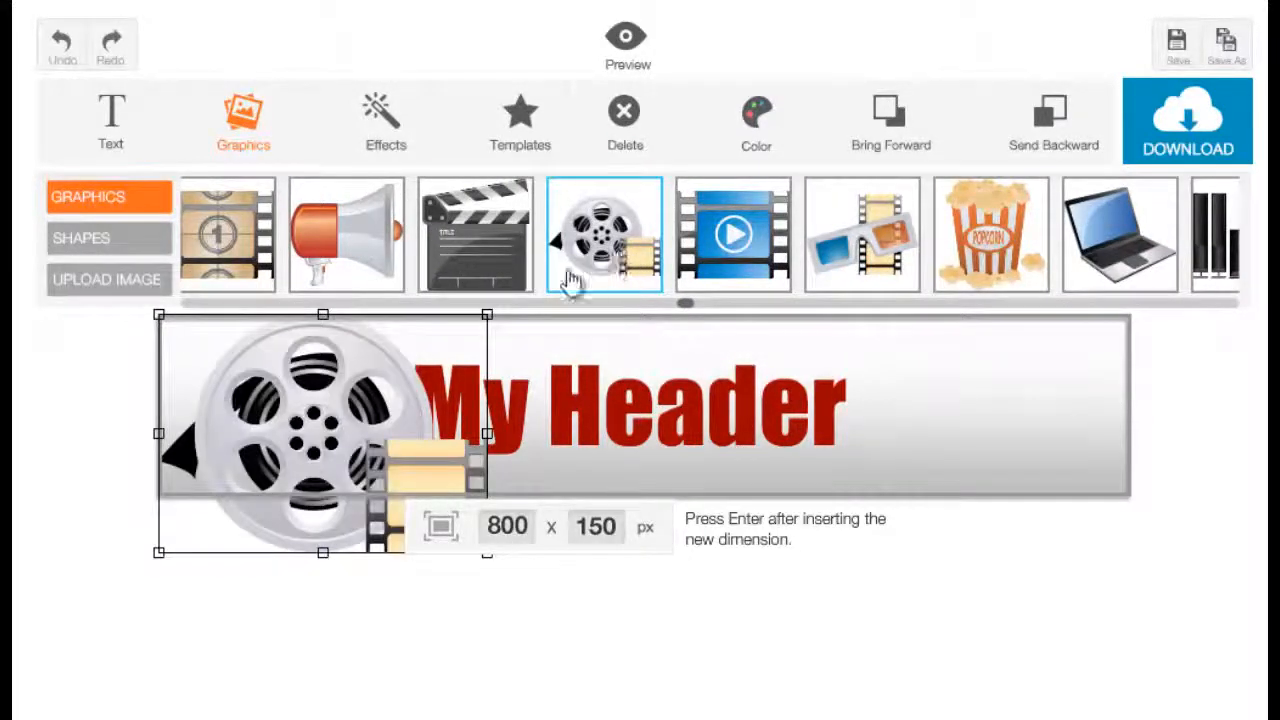
# Scale the film reel down, tilt it slightly, and place it just left of the title.
pyautogui.moveTo(290, 447); pyautogui.dragTo(352, 477)
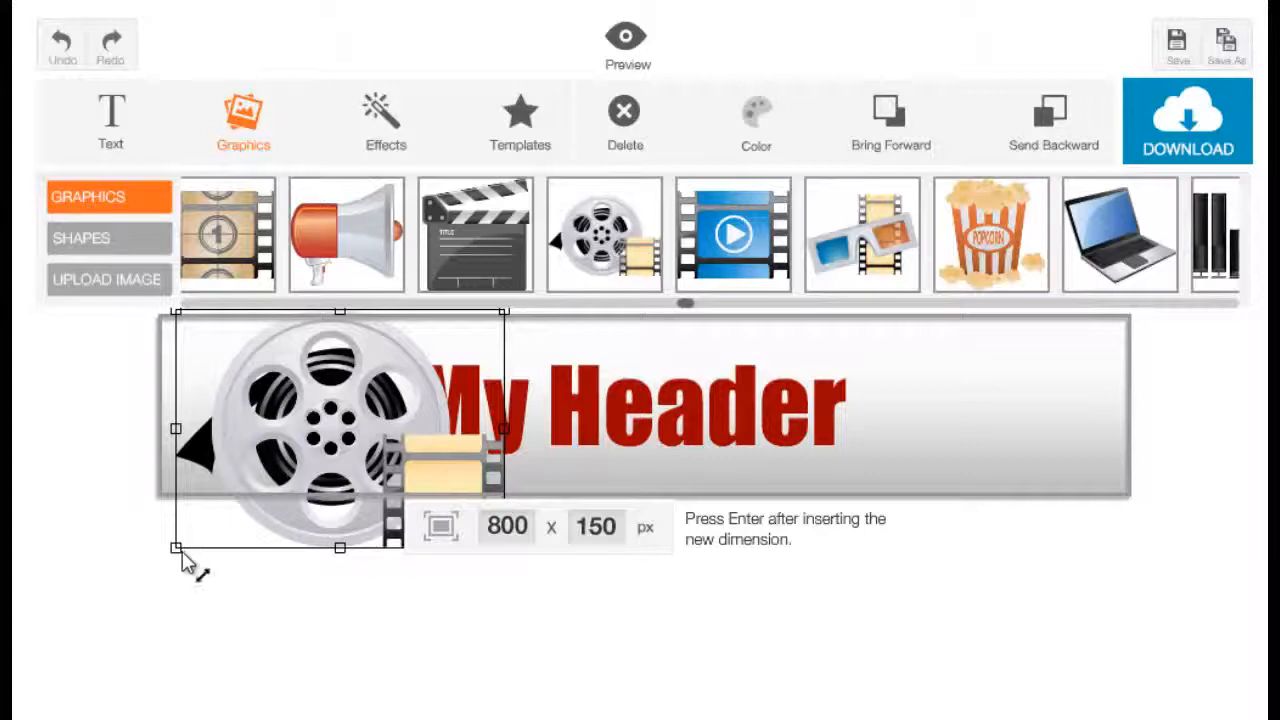
pyautogui.moveTo(191, 566); pyautogui.dragTo(264, 504)
pyautogui.moveTo(372, 462); pyautogui.dragTo(351, 441)
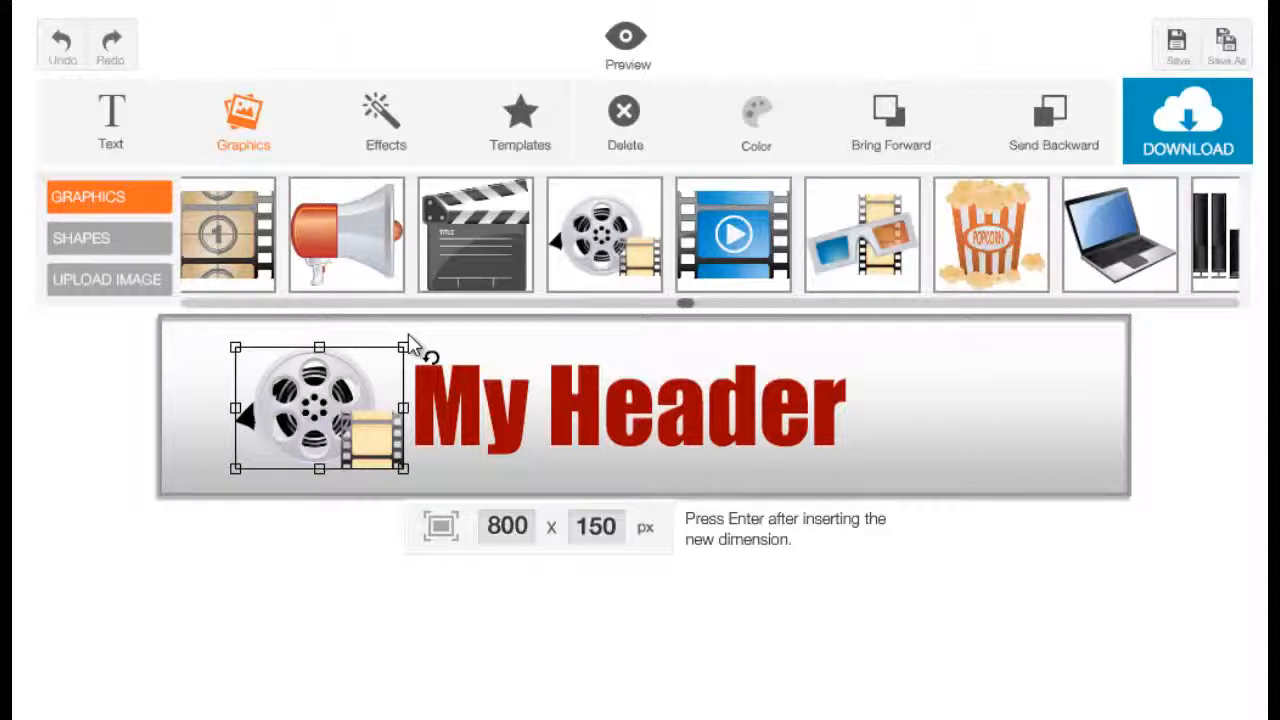
pyautogui.moveTo(410, 343); pyautogui.dragTo(371, 337)
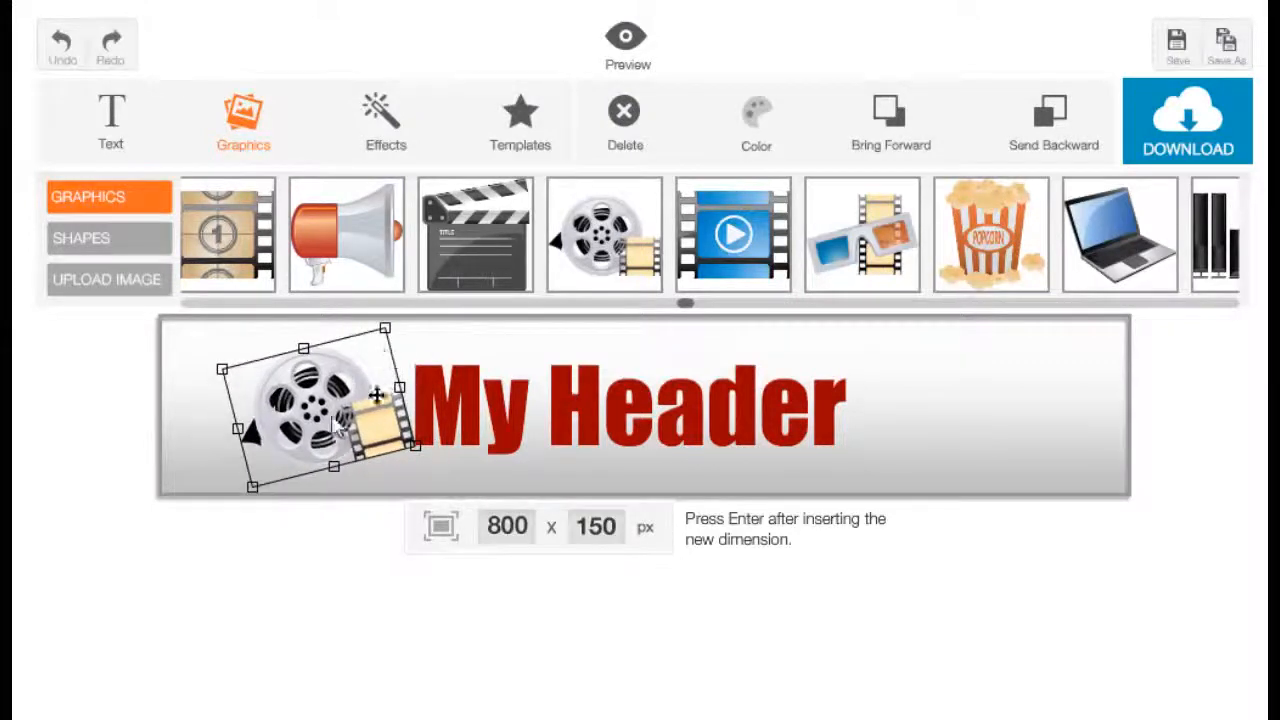
pyautogui.moveTo(337, 425); pyautogui.dragTo(383, 447)
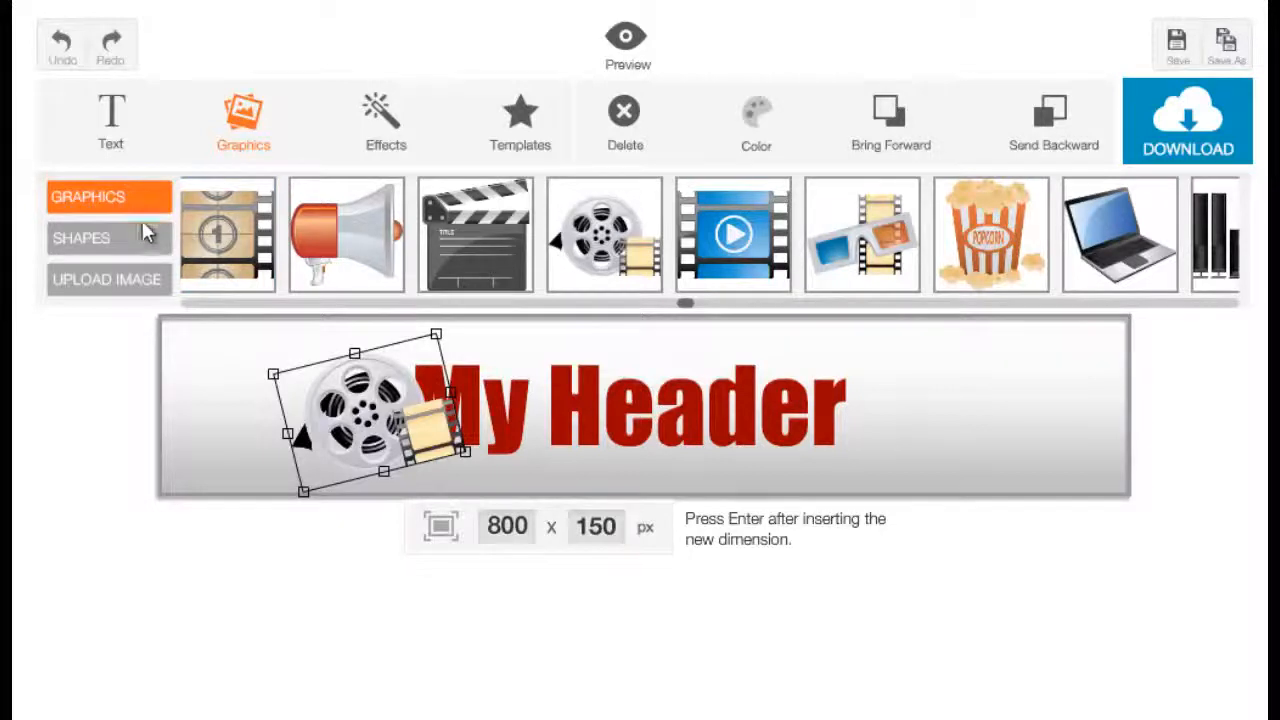
# Add a square shape and stretch it into a wide bar beneath the title text.
pyautogui.click(907, 465)
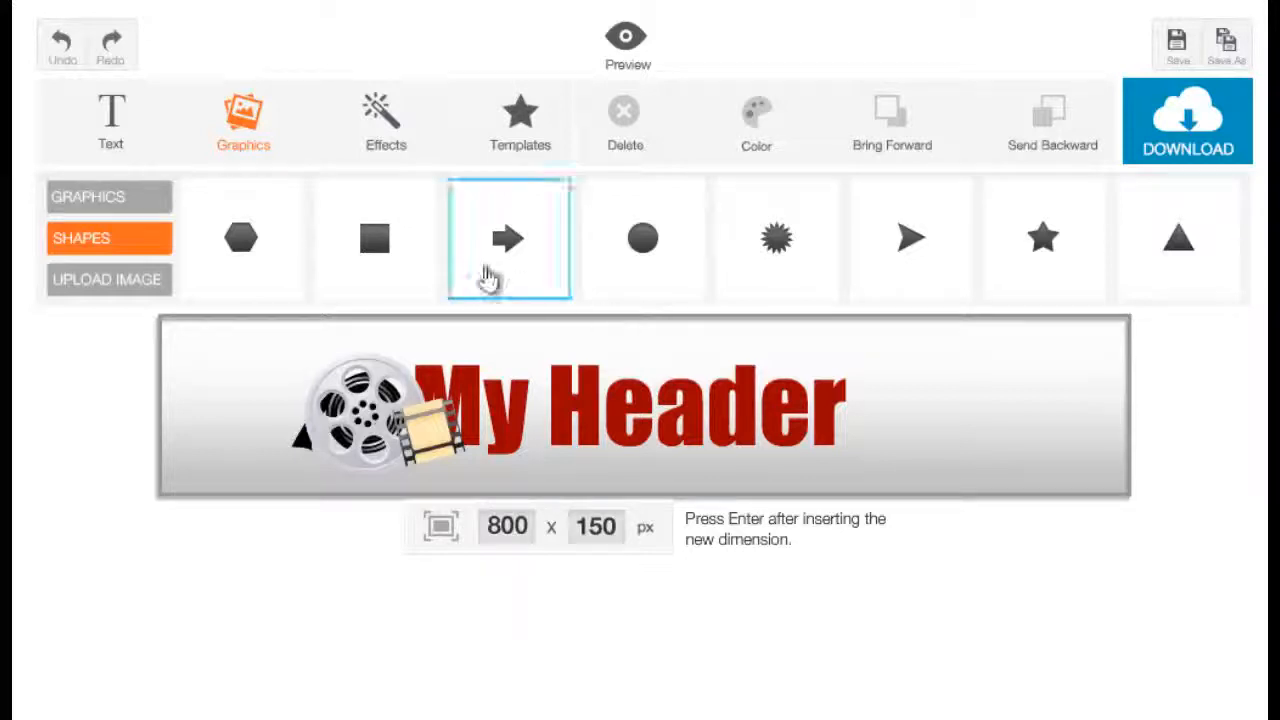
pyautogui.click(391, 276)
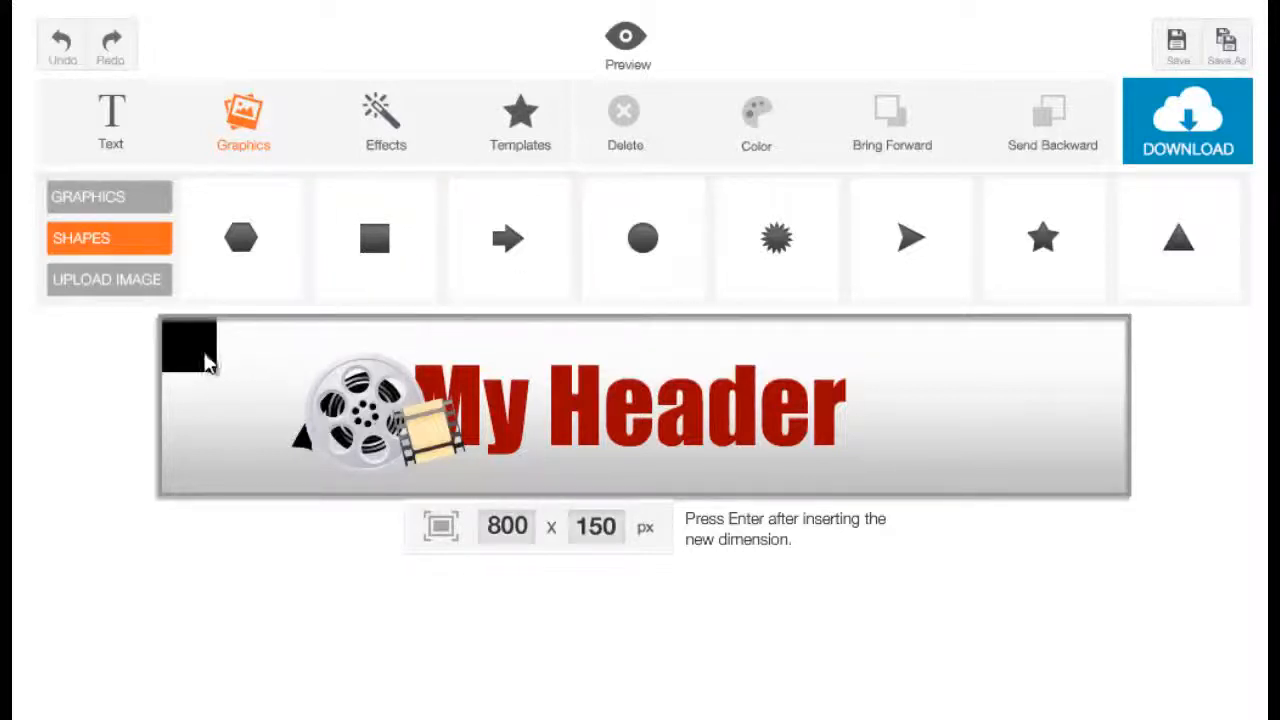
pyautogui.moveTo(206, 358); pyautogui.dragTo(656, 415)
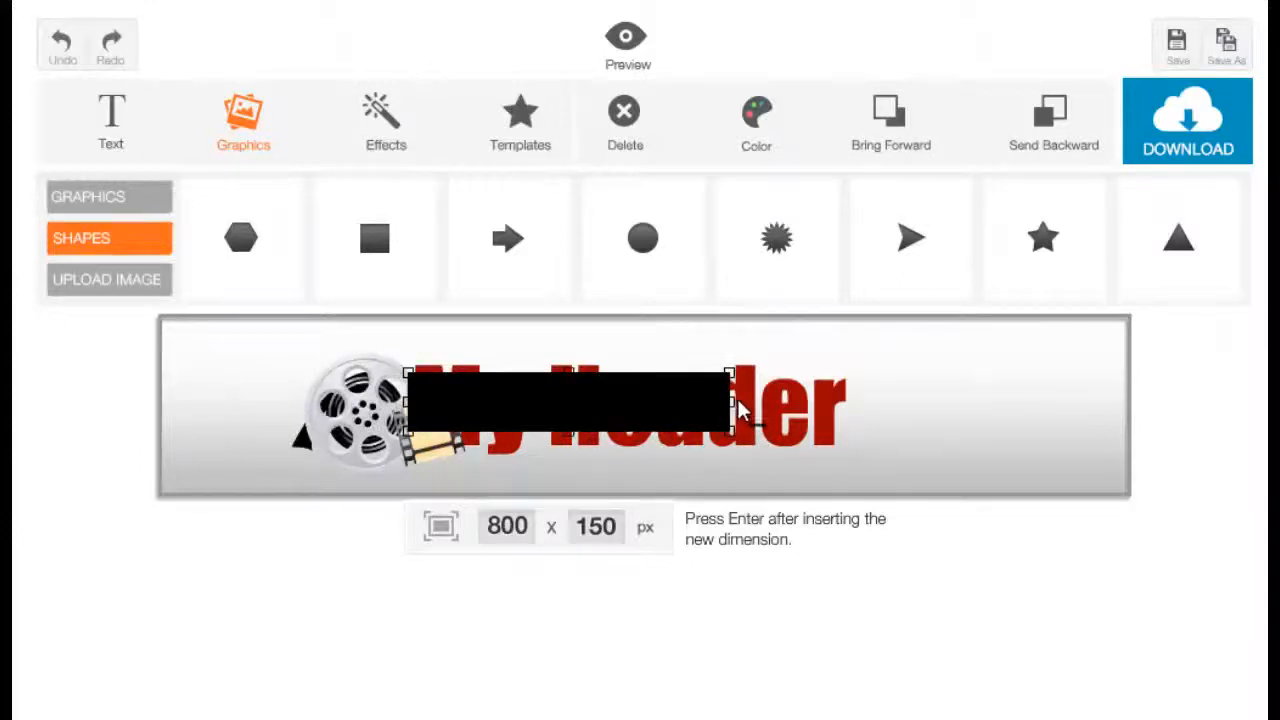
pyautogui.moveTo(737, 399); pyautogui.dragTo(772, 402)
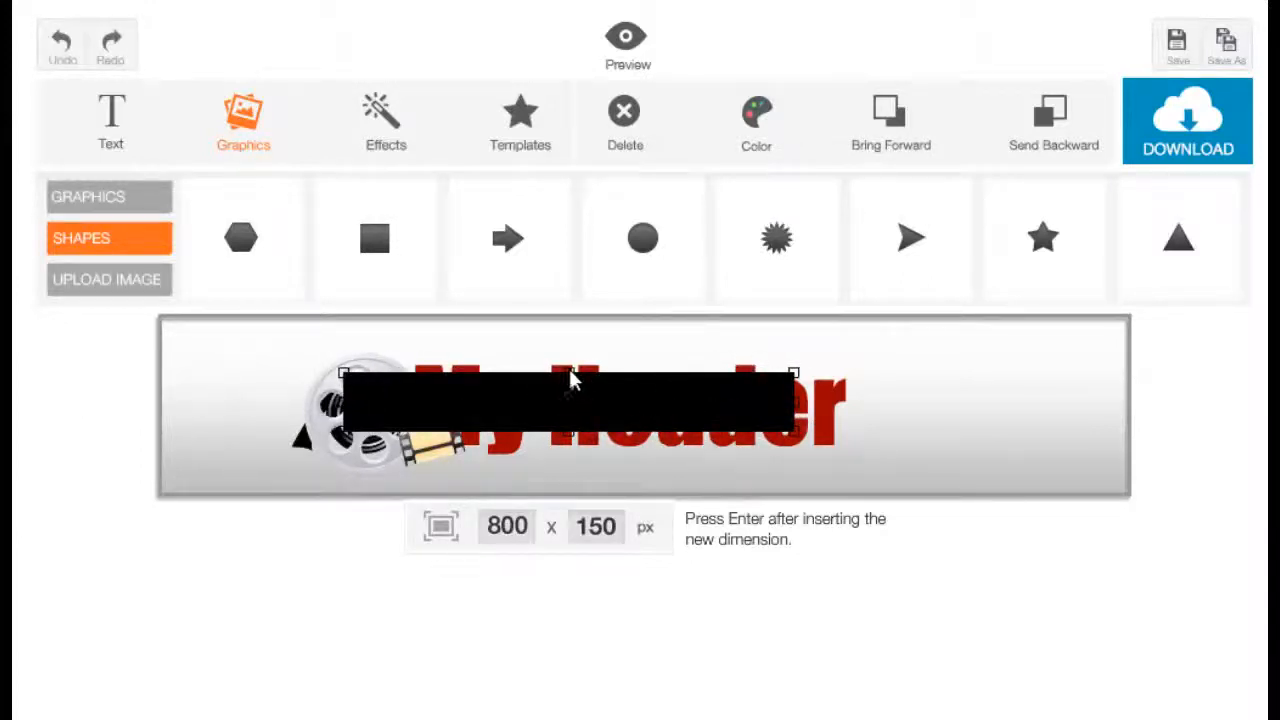
pyautogui.moveTo(569, 372); pyautogui.dragTo(718, 439)
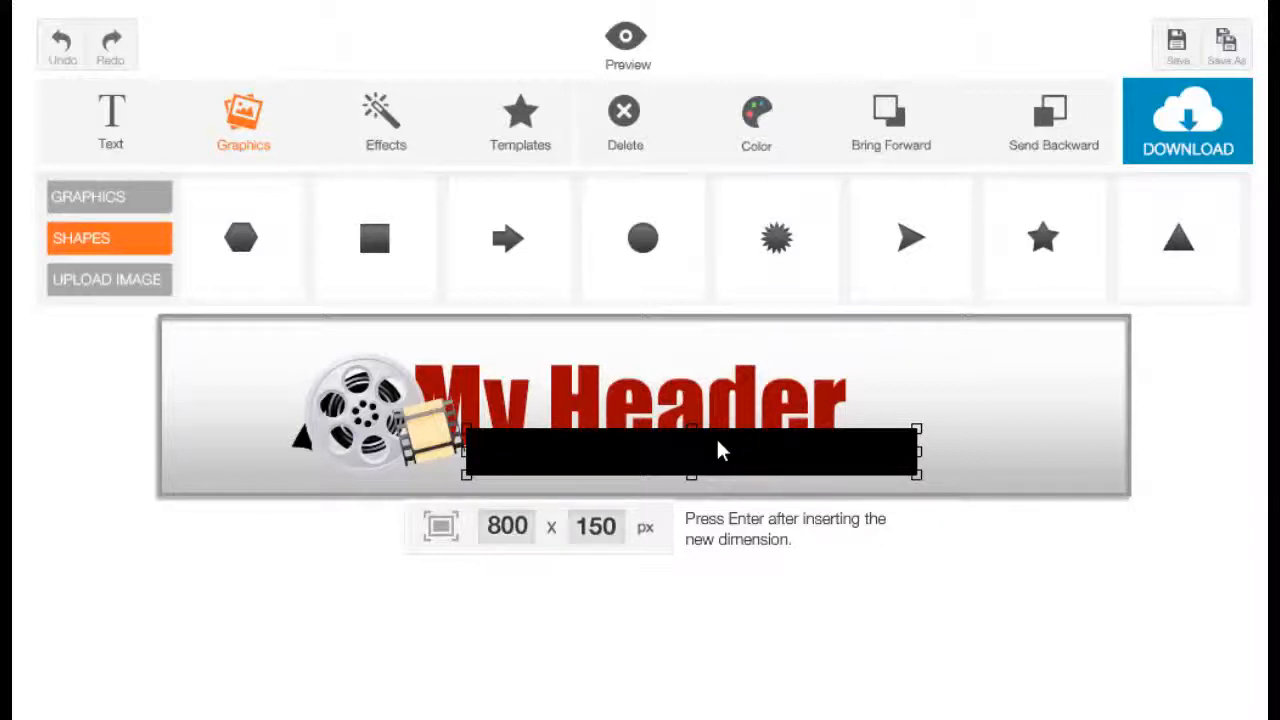
# Color the bar white.
pyautogui.click(756, 140)
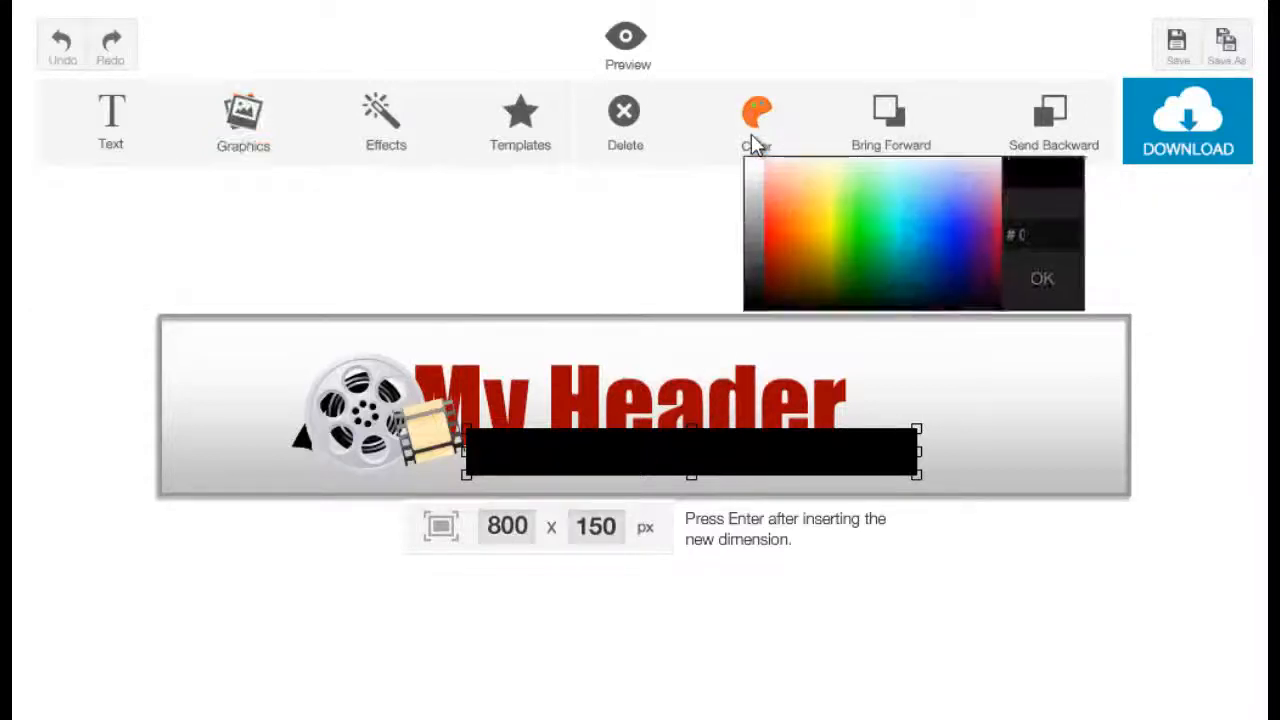
pyautogui.click(756, 161)
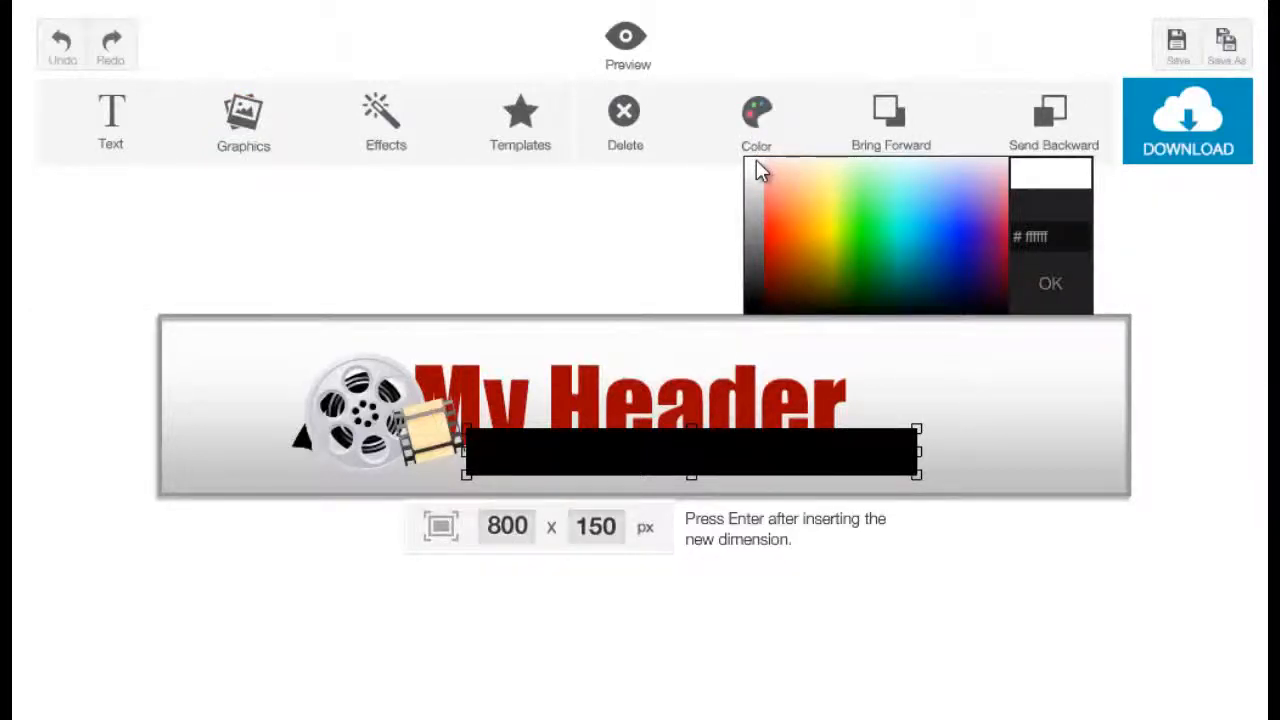
pyautogui.click(756, 161)
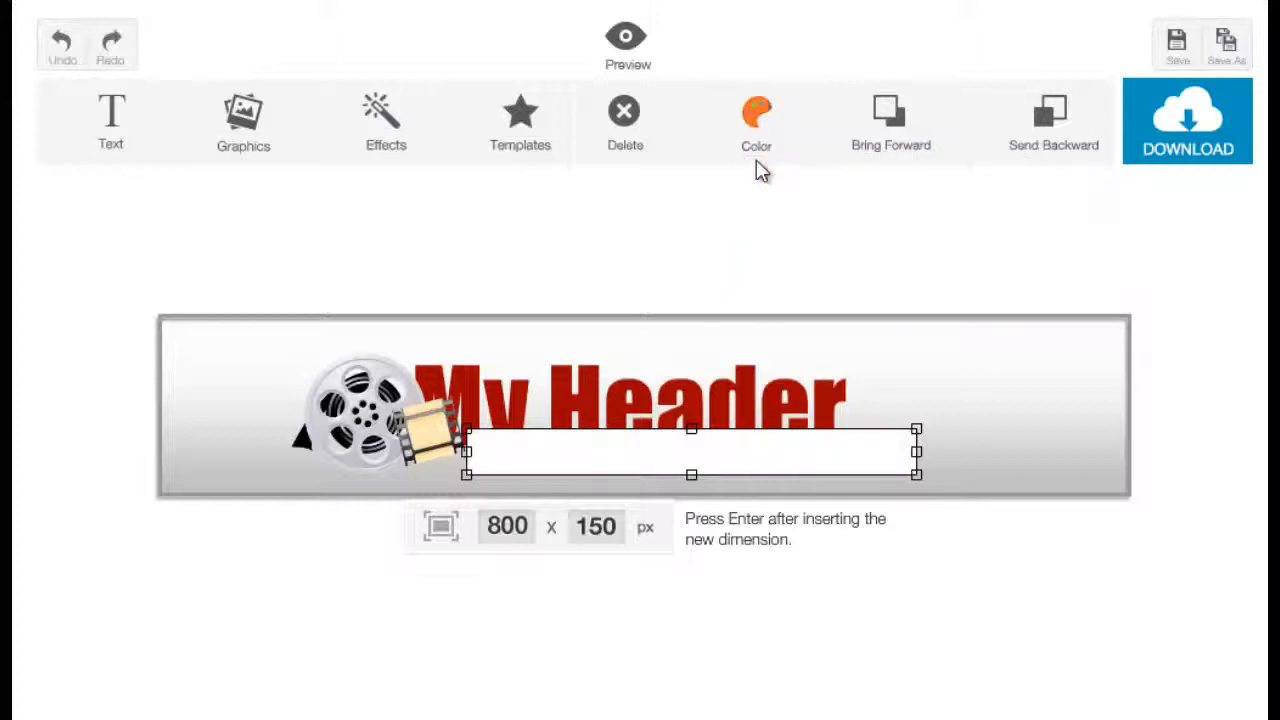
pyautogui.click(737, 256)
# Bring the title forward so it sits in front of the white bar.
pyautogui.click(575, 420)
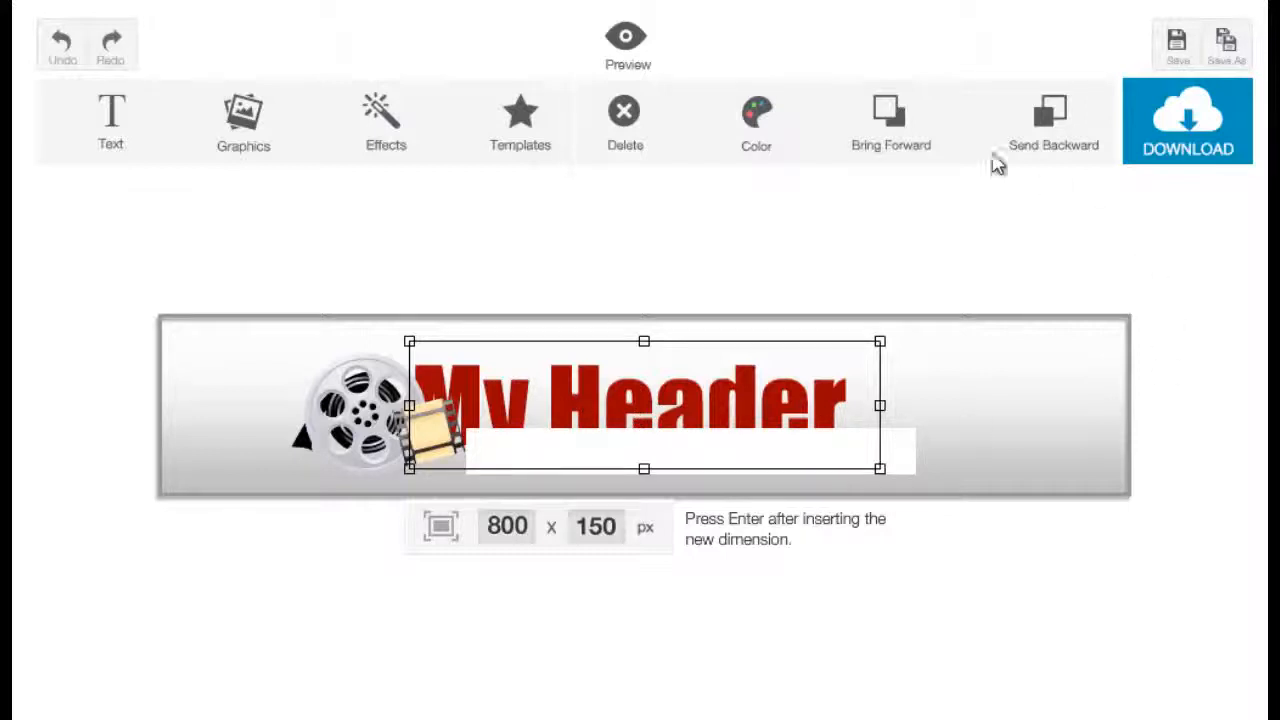
pyautogui.click(922, 143)
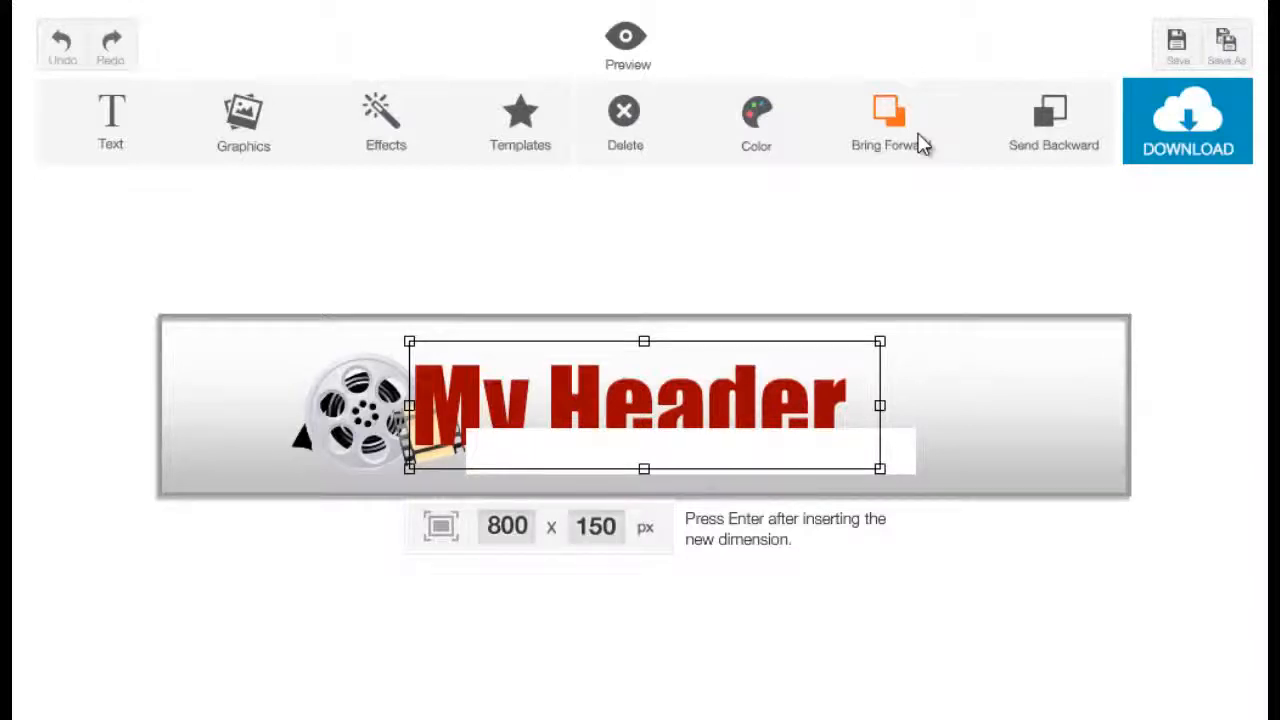
pyautogui.click(920, 145)
pyautogui.click(910, 478)
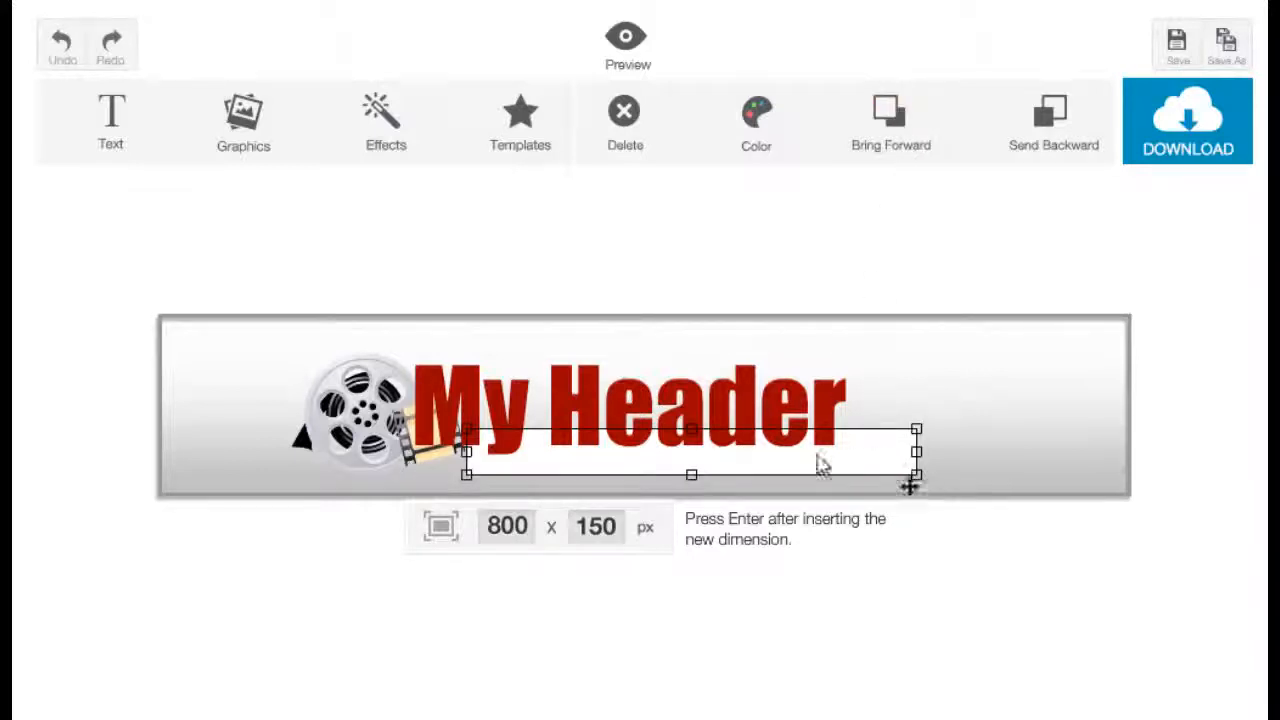
# Shift the white bar up so it sits directly beneath the title text.
pyautogui.click(712, 445)
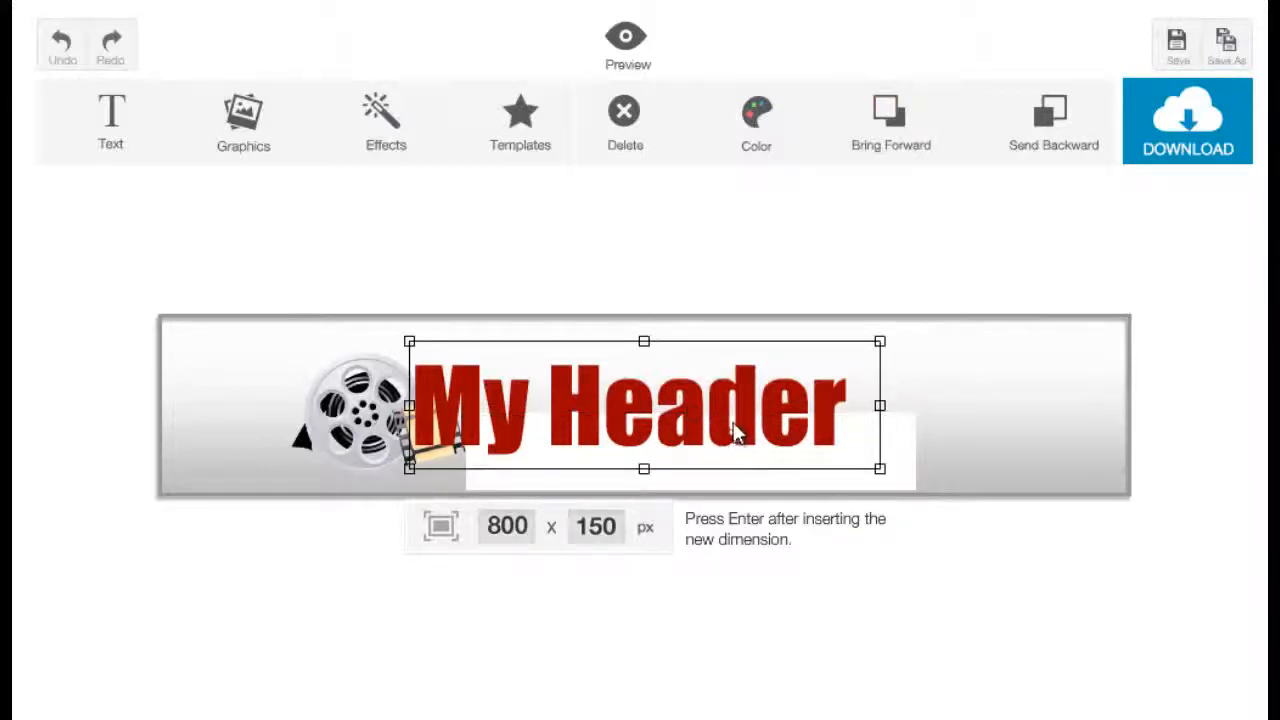
pyautogui.click(905, 479)
pyautogui.moveTo(889, 477); pyautogui.dragTo(886, 455)
pyautogui.click(1018, 455)
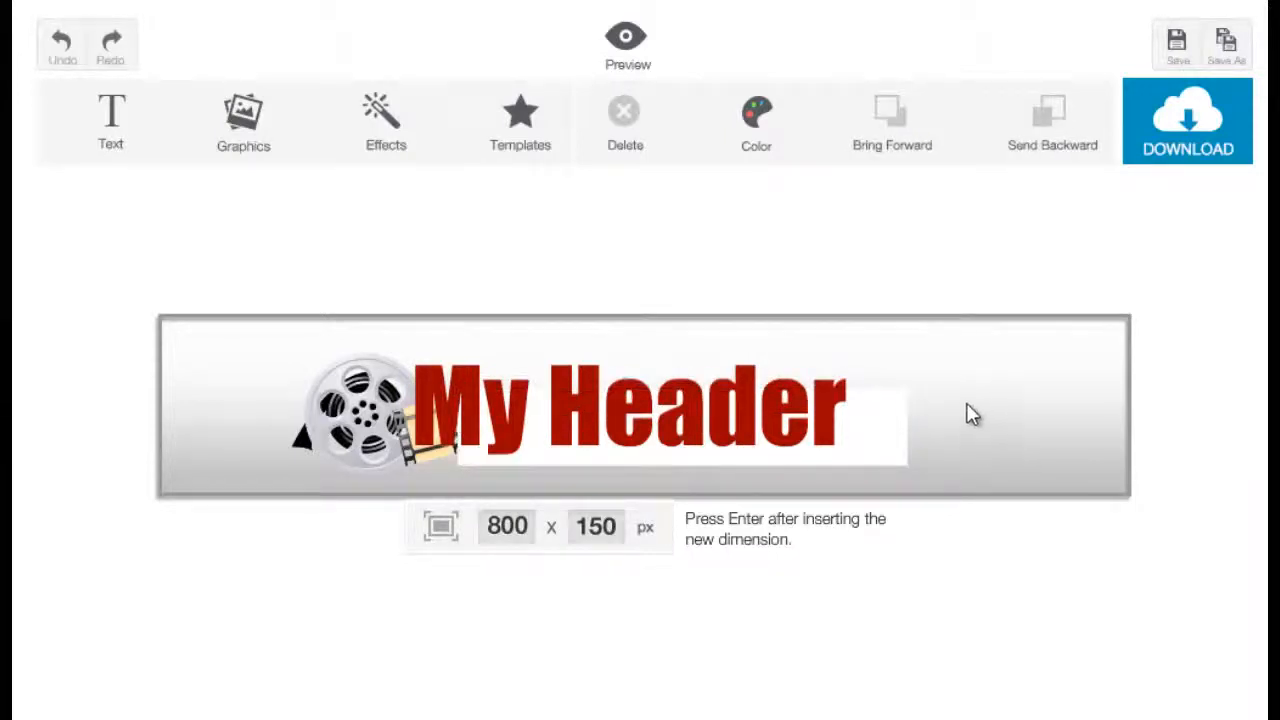
# Upload the image file 48 from the New folder onto the banner.
pyautogui.click(243, 148)
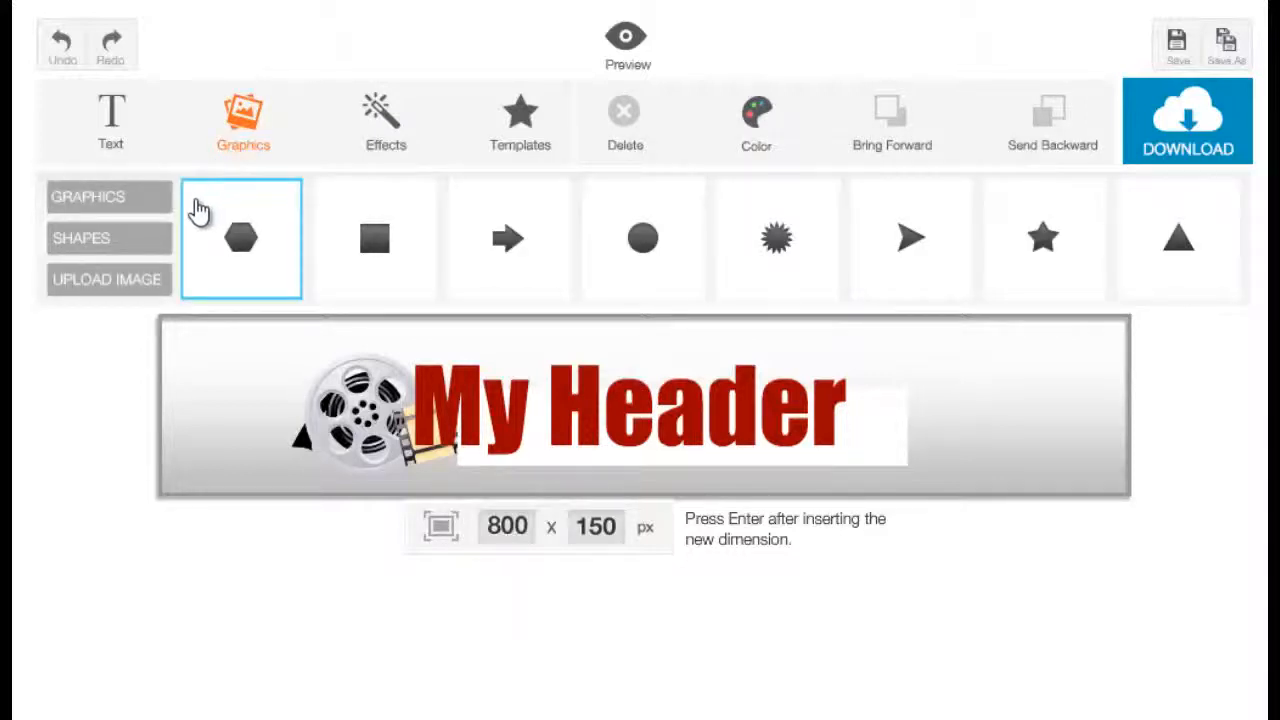
pyautogui.click(155, 284)
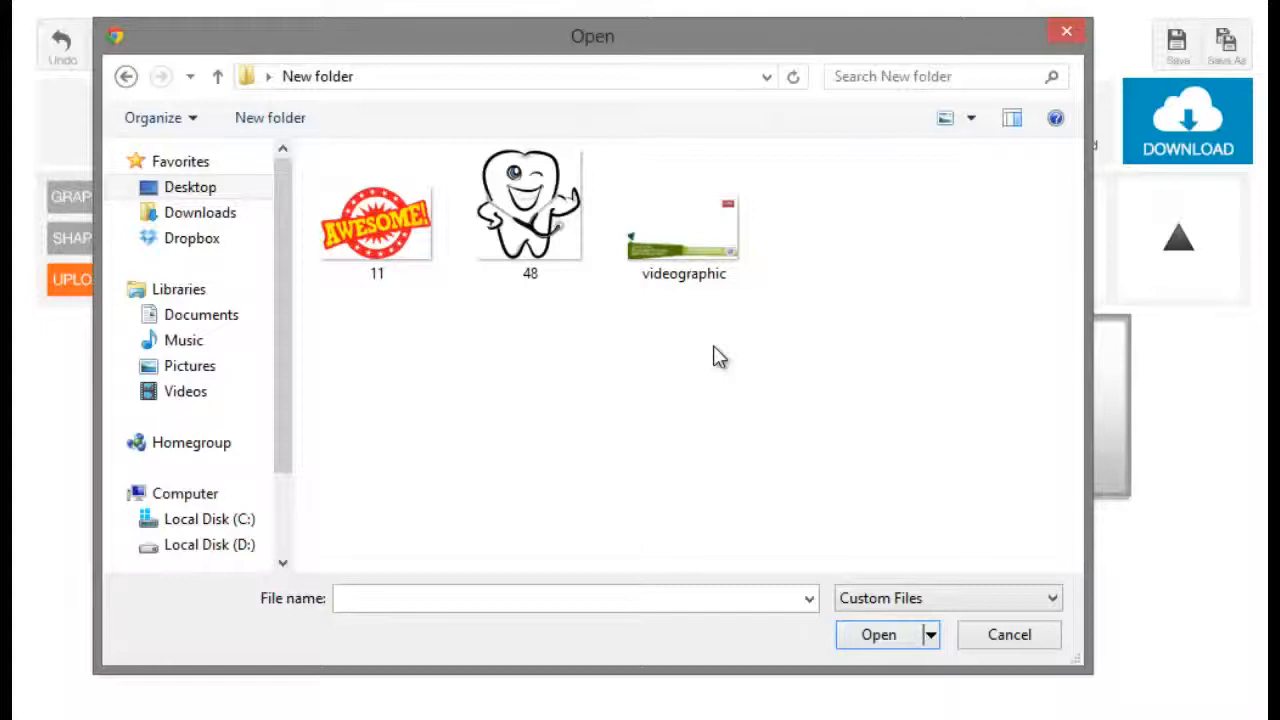
pyautogui.click(567, 258)
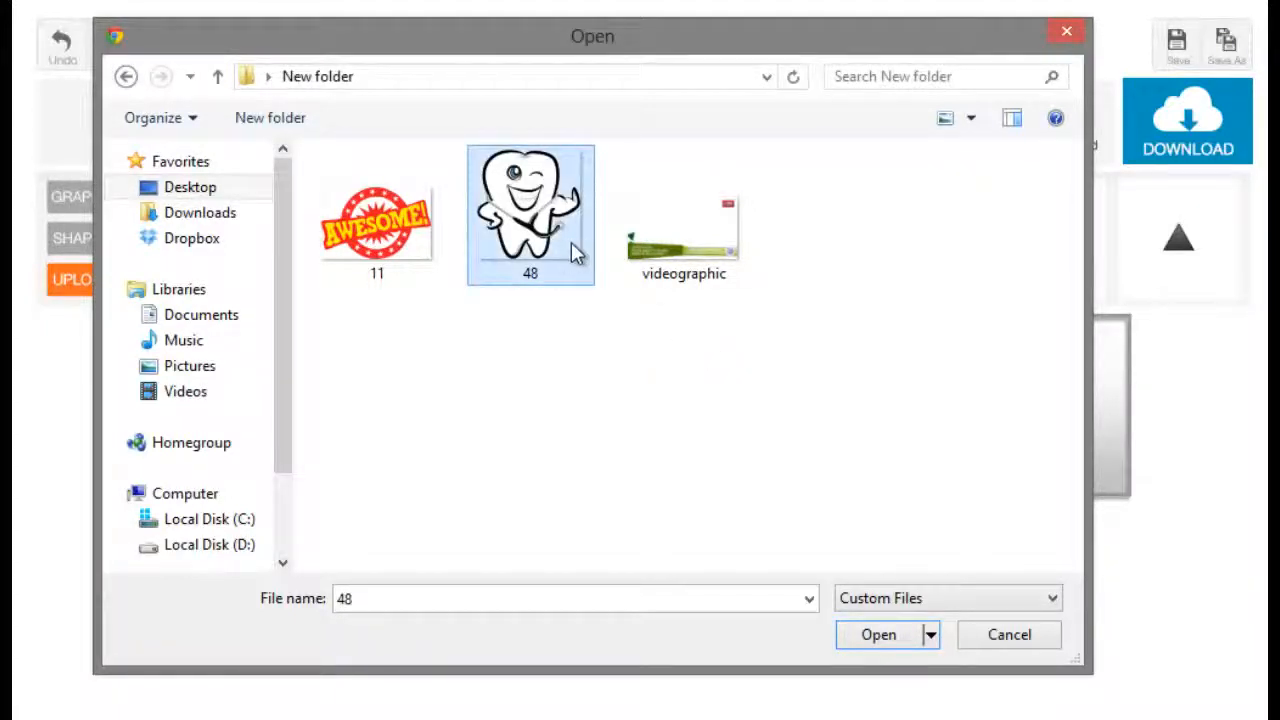
pyautogui.click(897, 641)
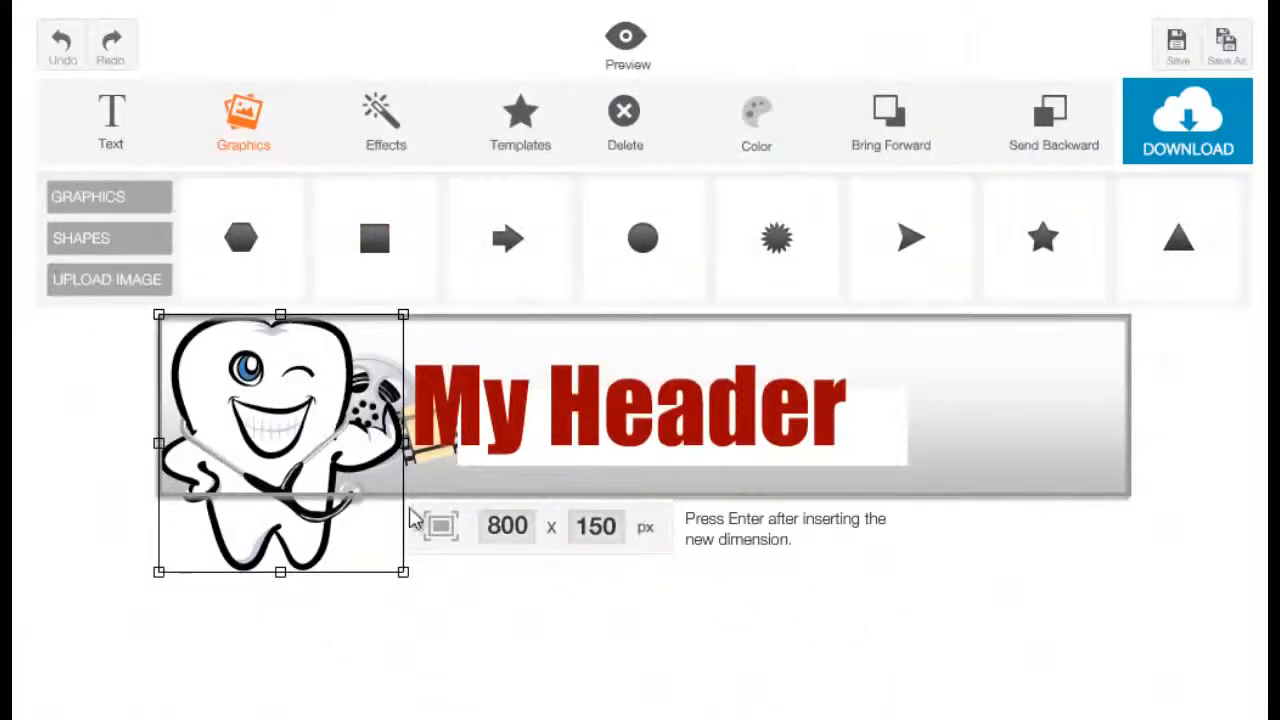
# Place the tooth graphic just right of the title, scale it down and tilt it slightly.
pyautogui.moveTo(300, 440); pyautogui.dragTo(961, 442)
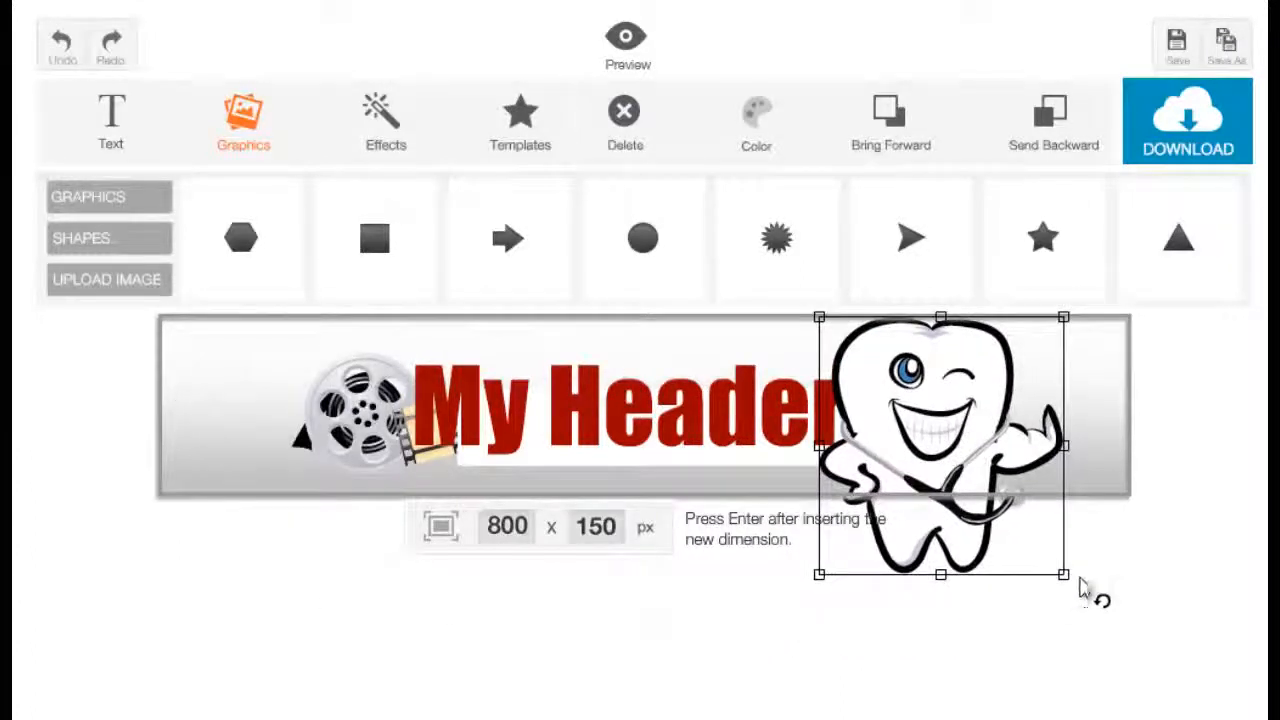
pyautogui.moveTo(1080, 595); pyautogui.dragTo(1040, 553)
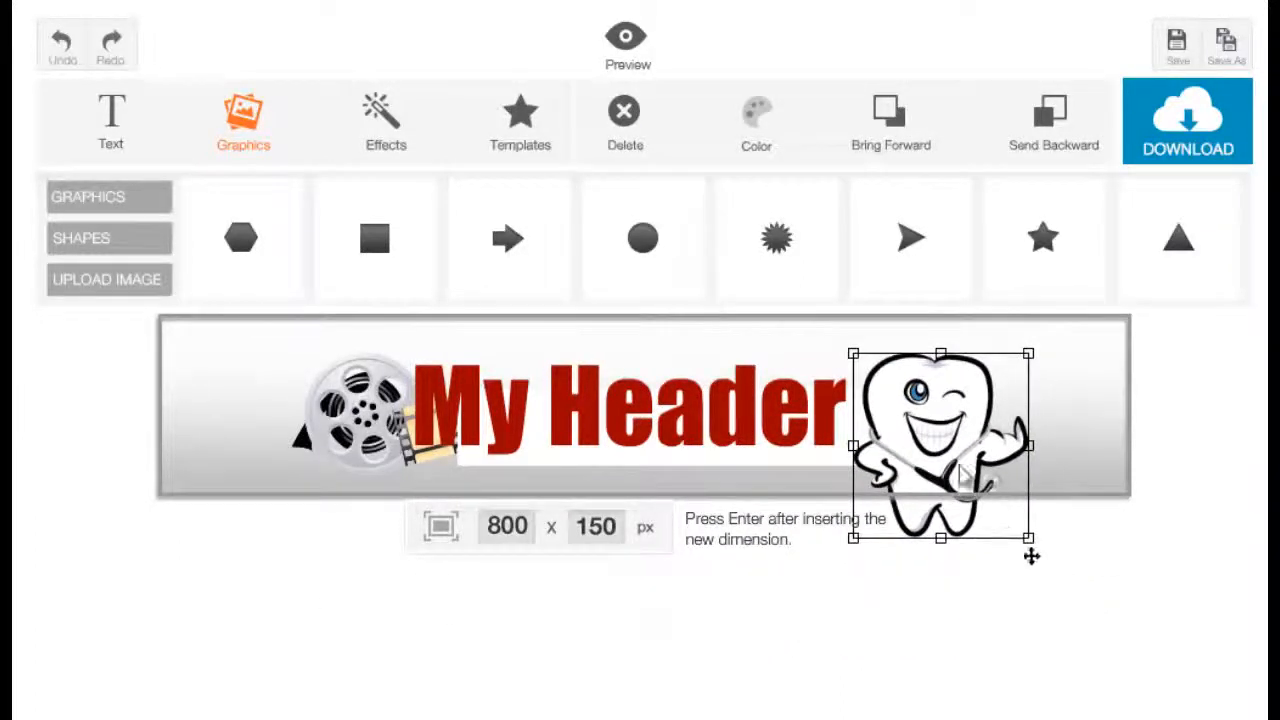
pyautogui.moveTo(944, 437); pyautogui.dragTo(921, 417)
pyautogui.moveTo(1020, 340); pyautogui.dragTo(1026, 386)
pyautogui.moveTo(948, 400); pyautogui.dragTo(934, 385)
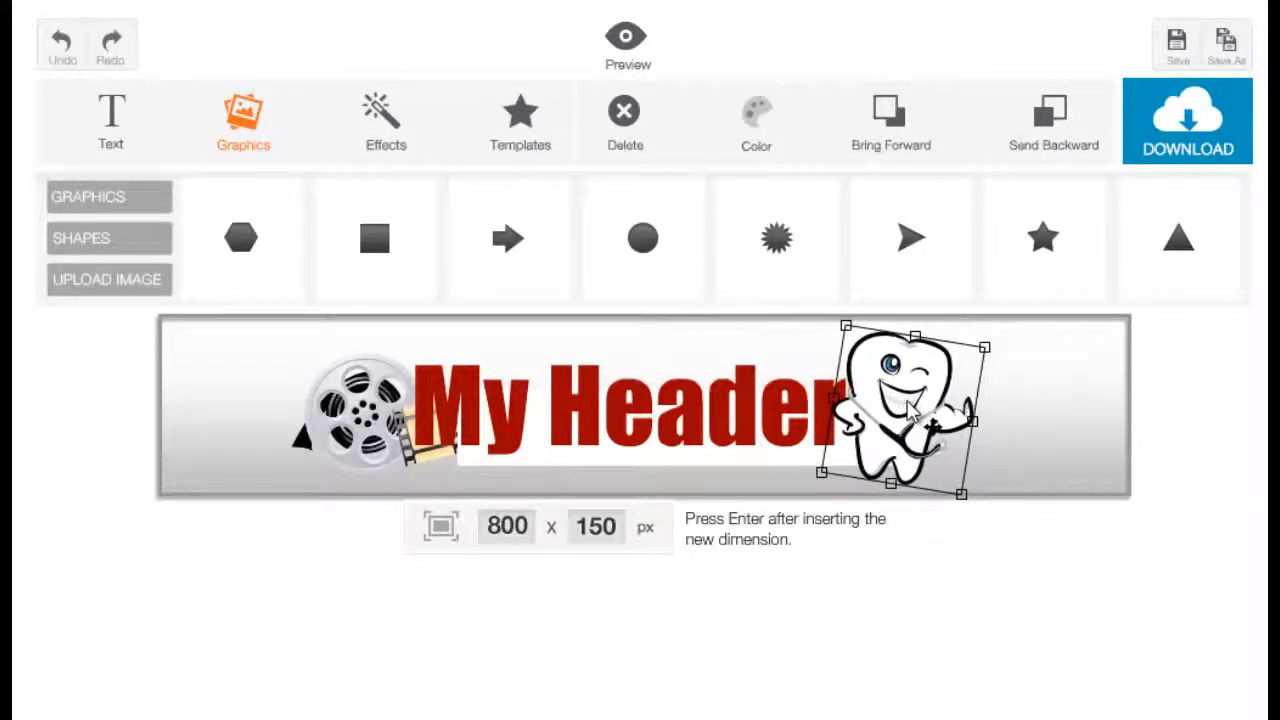
pyautogui.click(1082, 152)
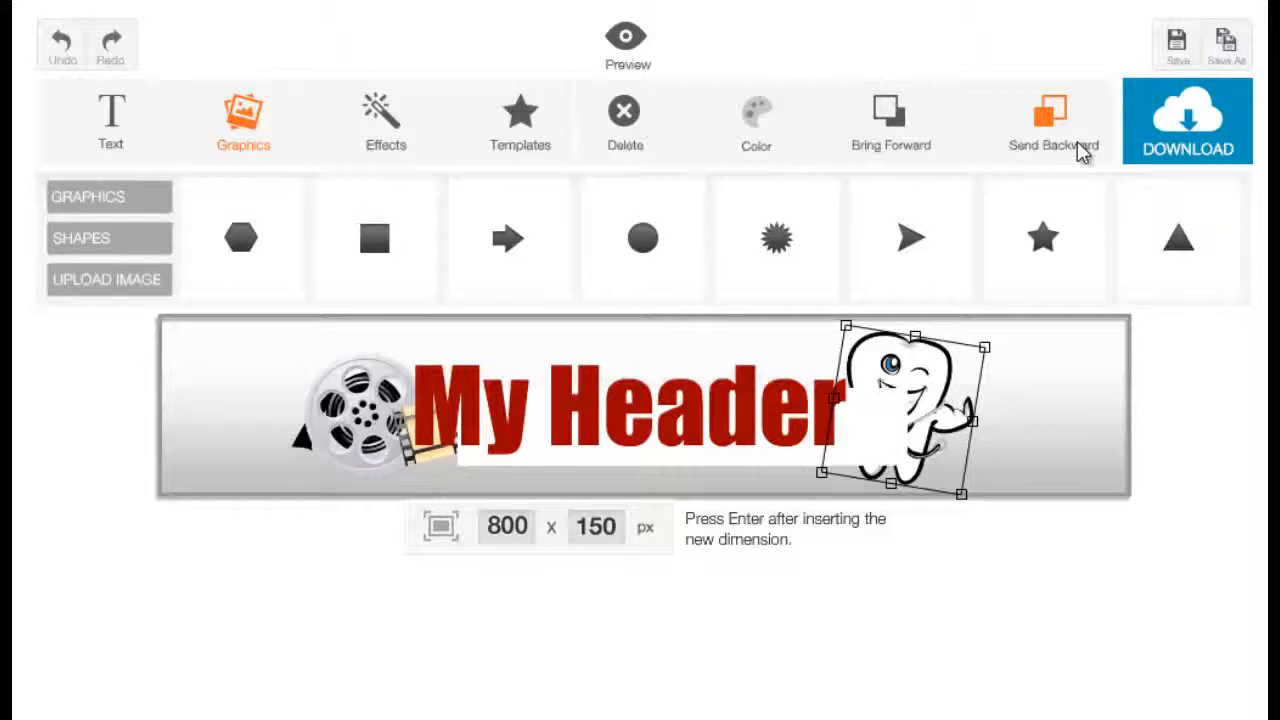
pyautogui.click(928, 150)
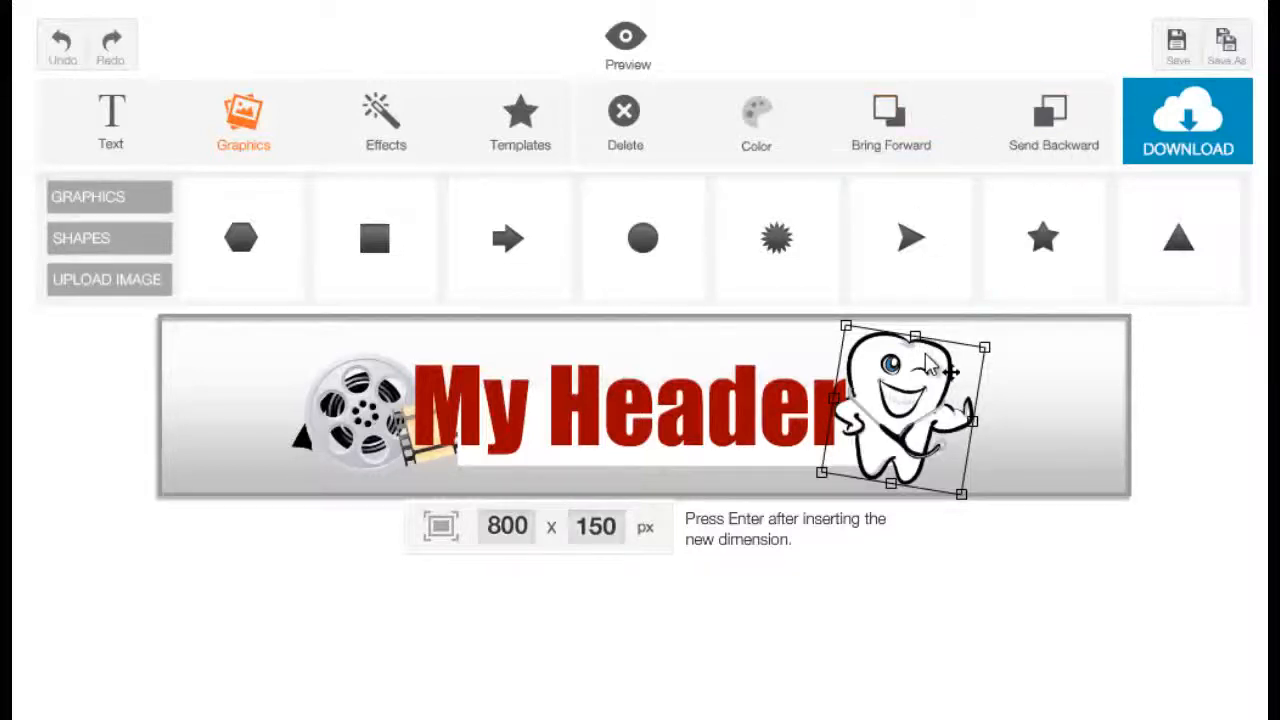
pyautogui.moveTo(952, 389); pyautogui.dragTo(943, 388)
pyautogui.click(945, 388)
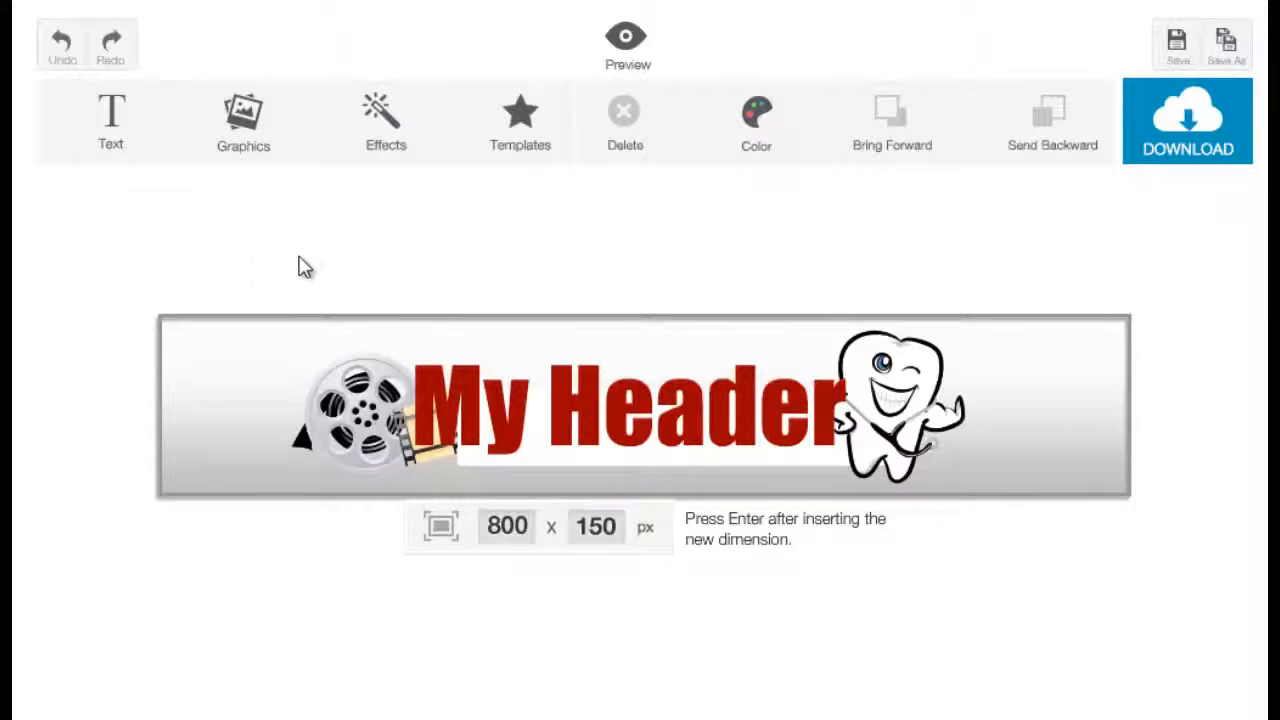
# Try several background patterns and return to the plain gradient pattern.
pyautogui.click(392, 148)
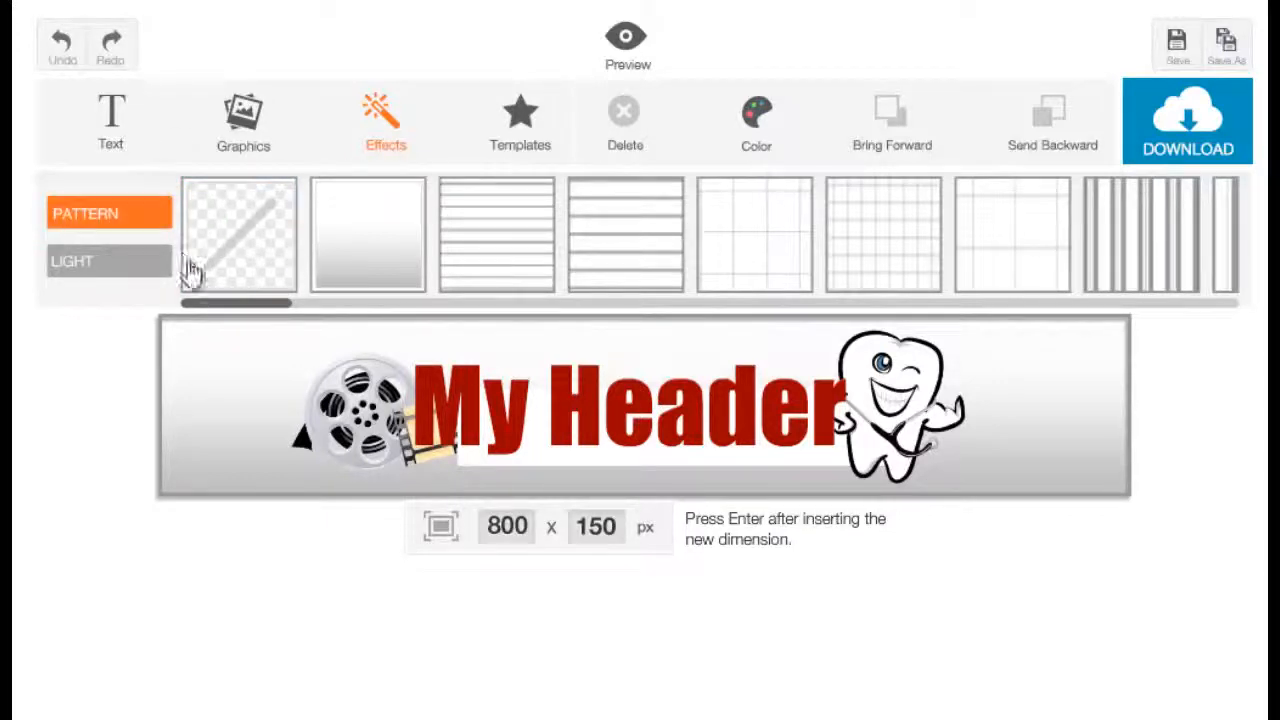
pyautogui.moveTo(240, 315); pyautogui.dragTo(714, 300)
pyautogui.click(600, 250)
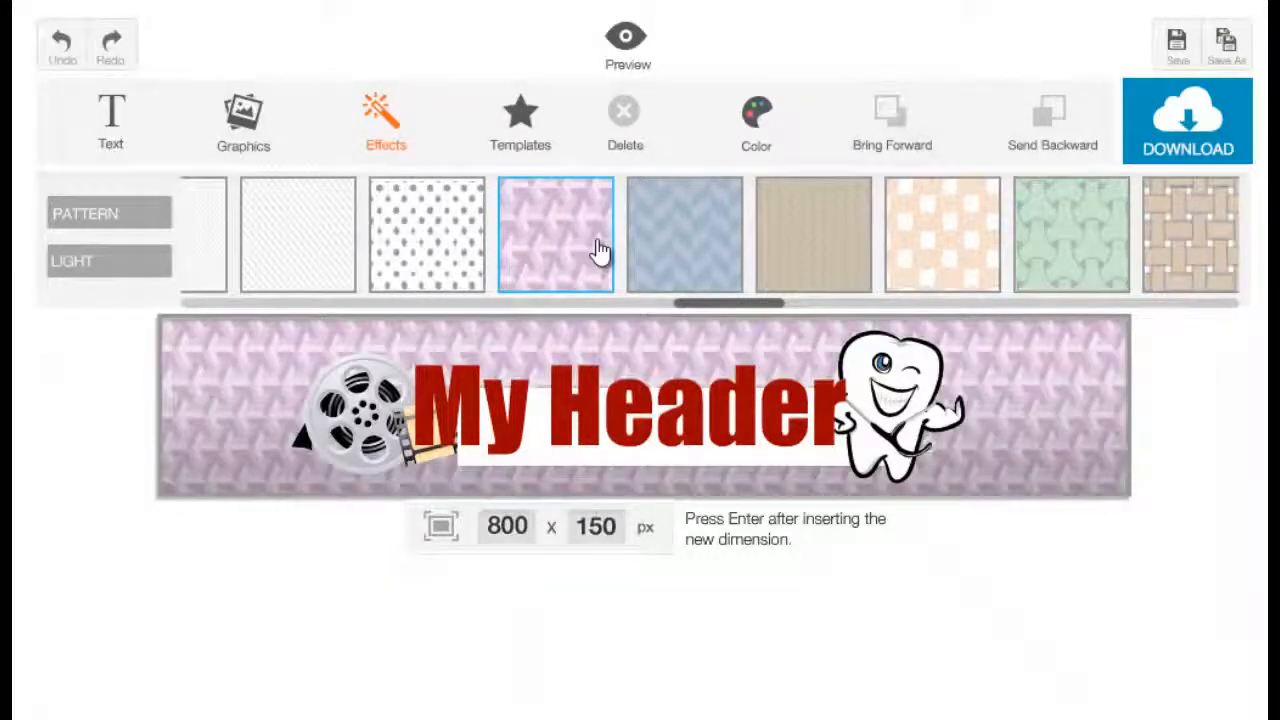
pyautogui.moveTo(757, 305); pyautogui.dragTo(232, 305)
pyautogui.click(534, 251)
pyautogui.click(480, 251)
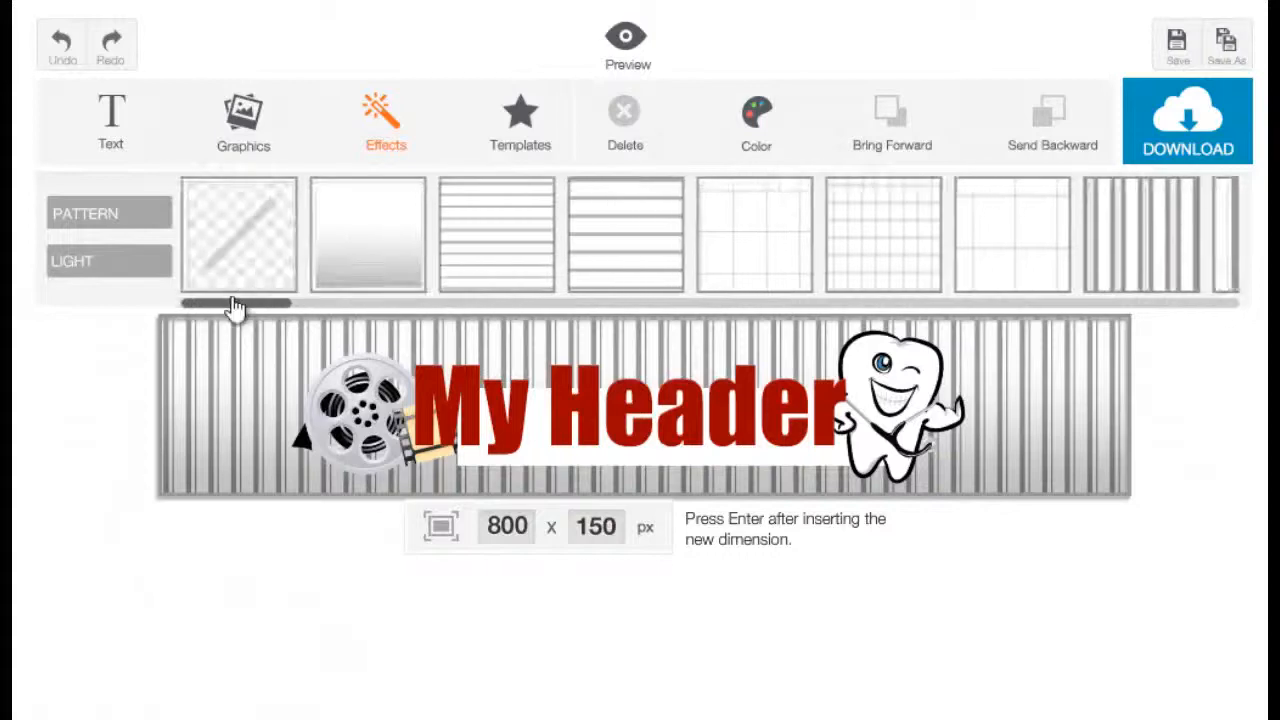
pyautogui.click(241, 256)
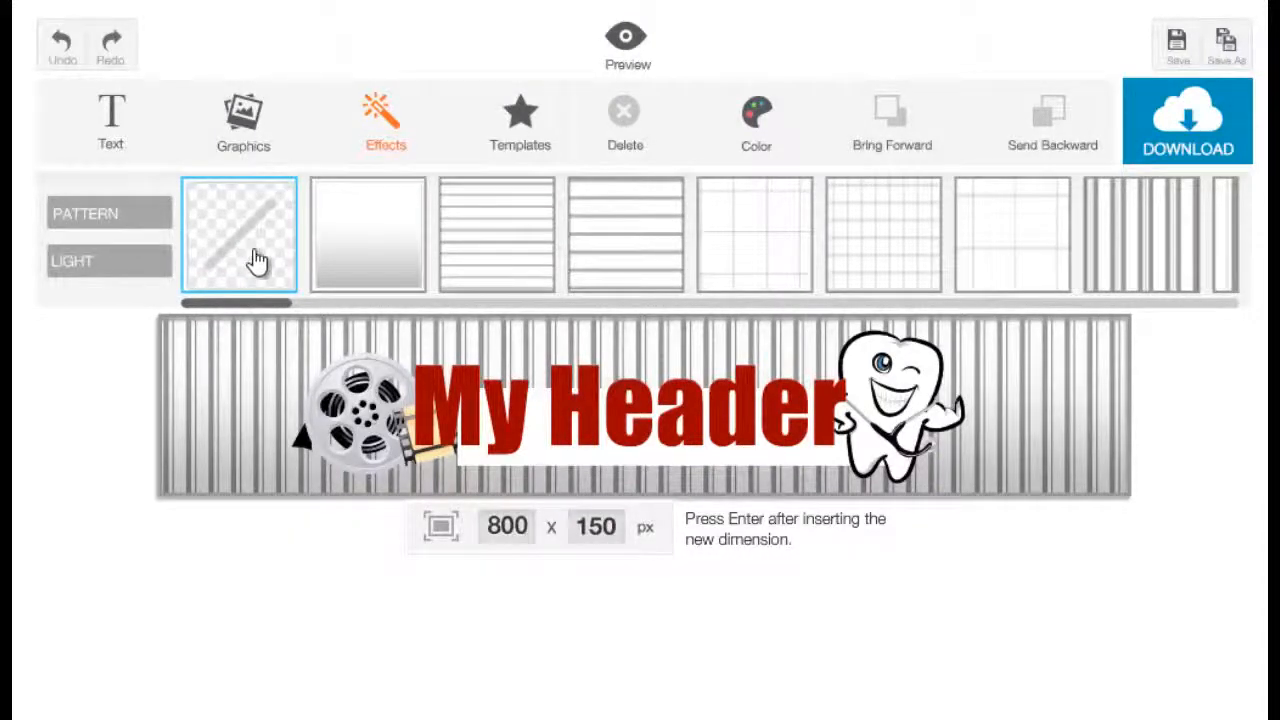
pyautogui.click(258, 260)
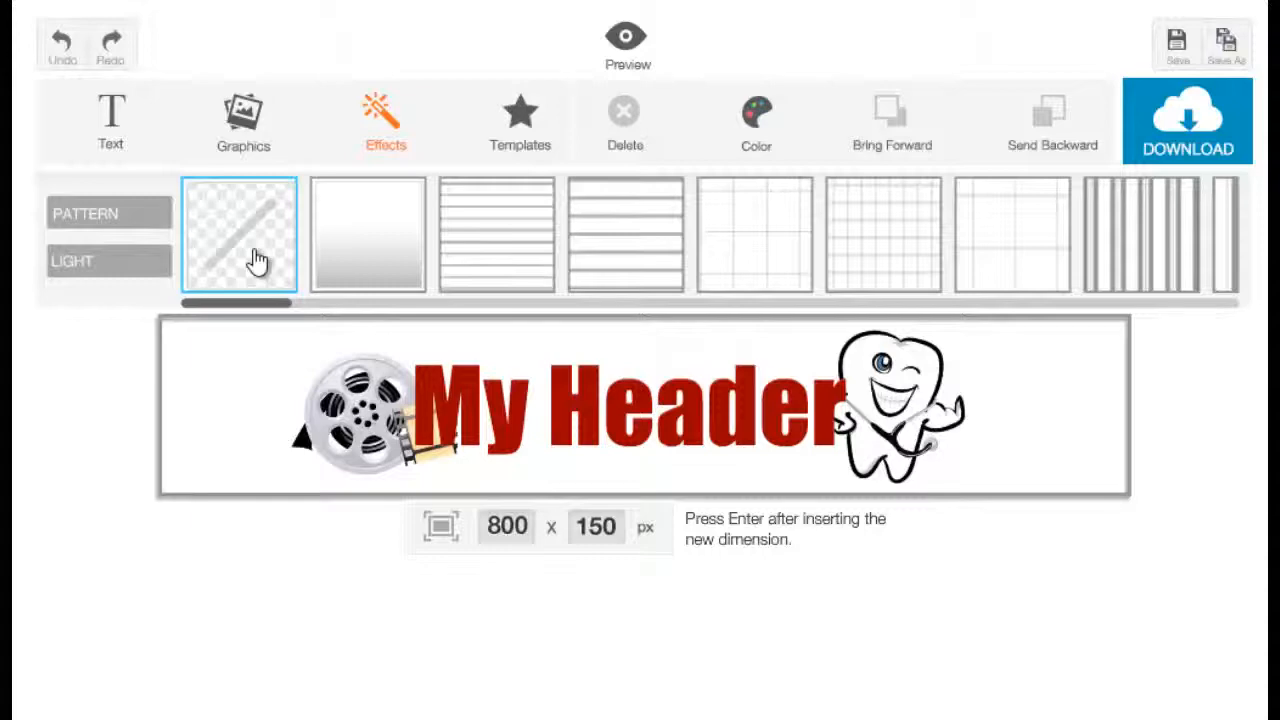
pyautogui.click(352, 270)
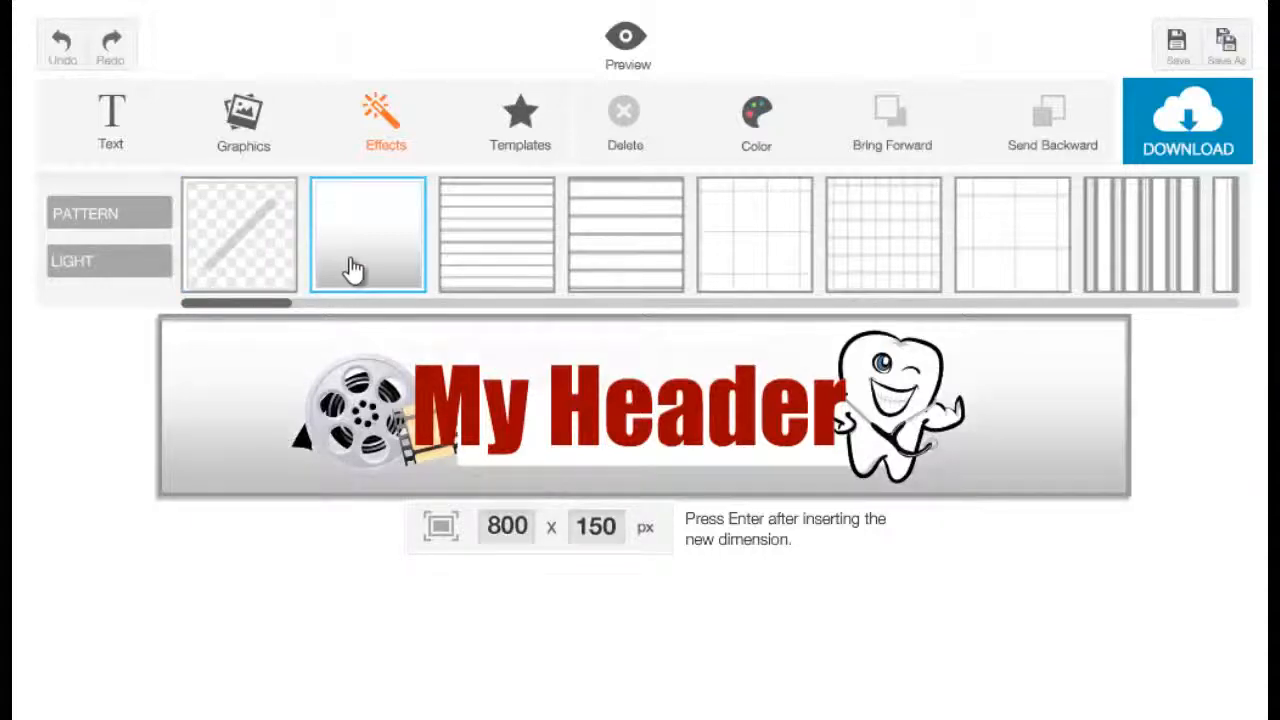
pyautogui.click(549, 235)
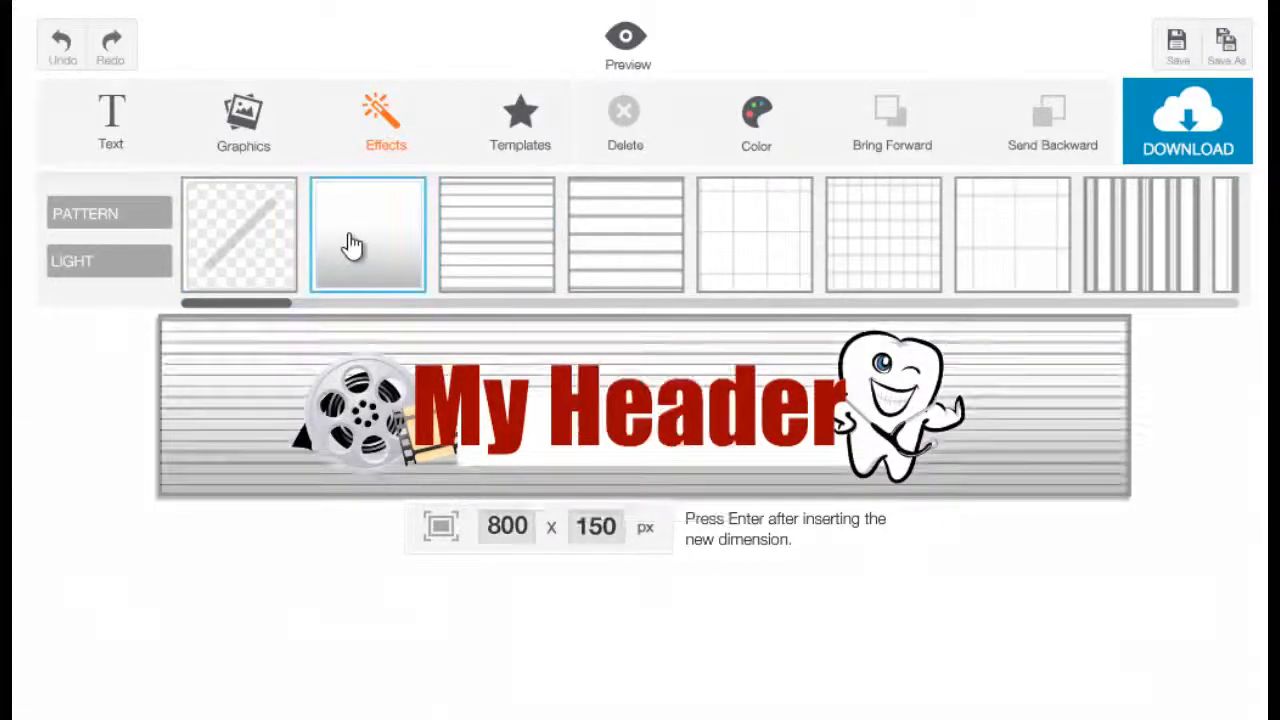
pyautogui.click(356, 249)
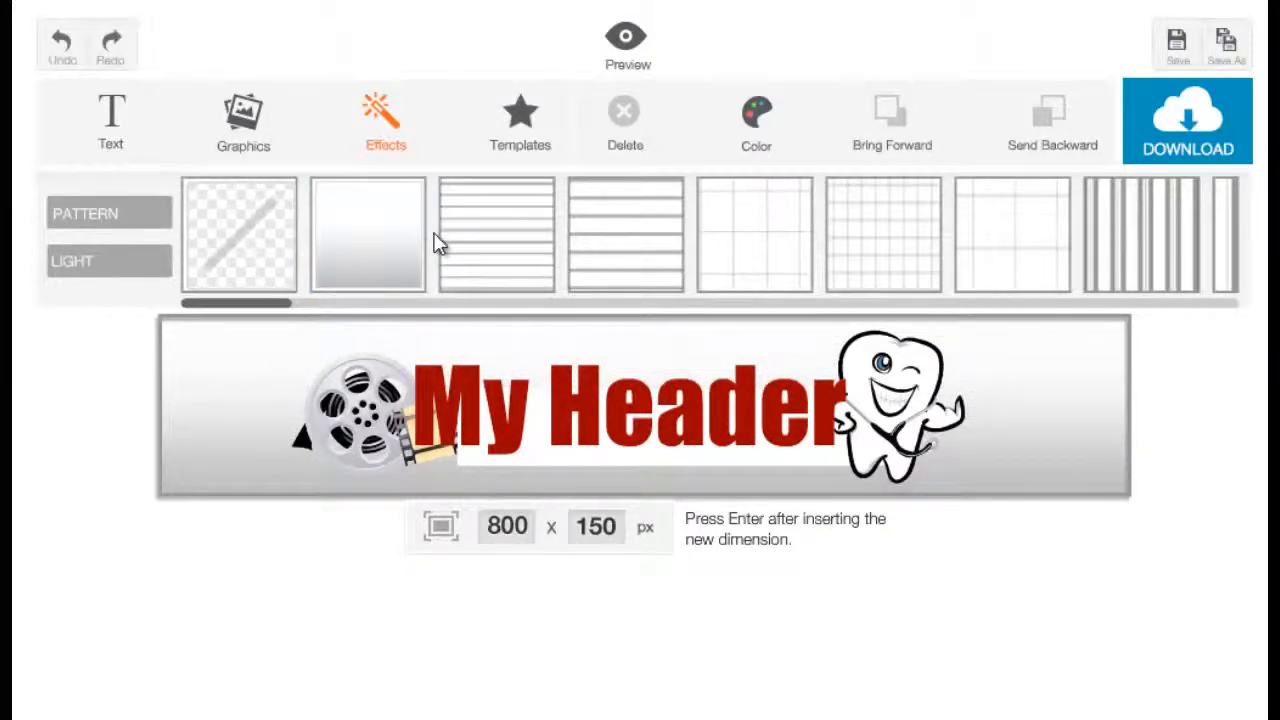
# Color the banner background green.
pyautogui.click(173, 467)
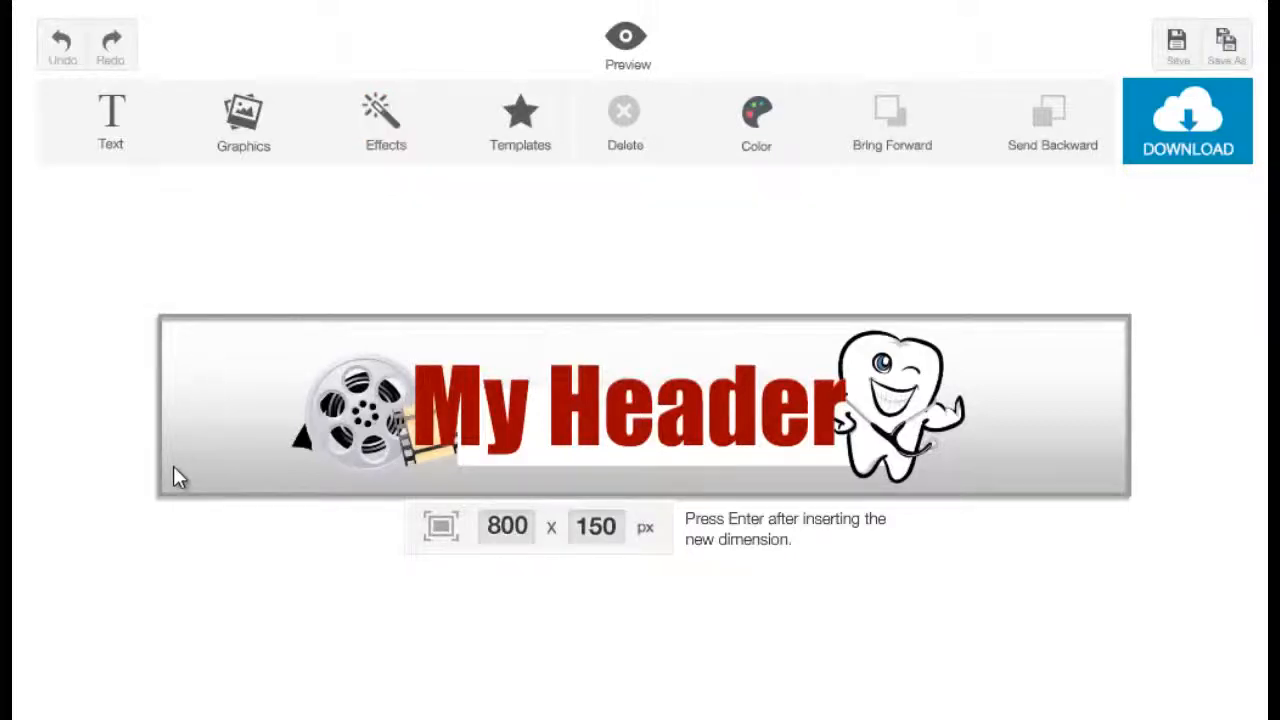
pyautogui.click(755, 120)
pyautogui.moveTo(833, 226); pyautogui.dragTo(882, 254)
pyautogui.click(881, 254)
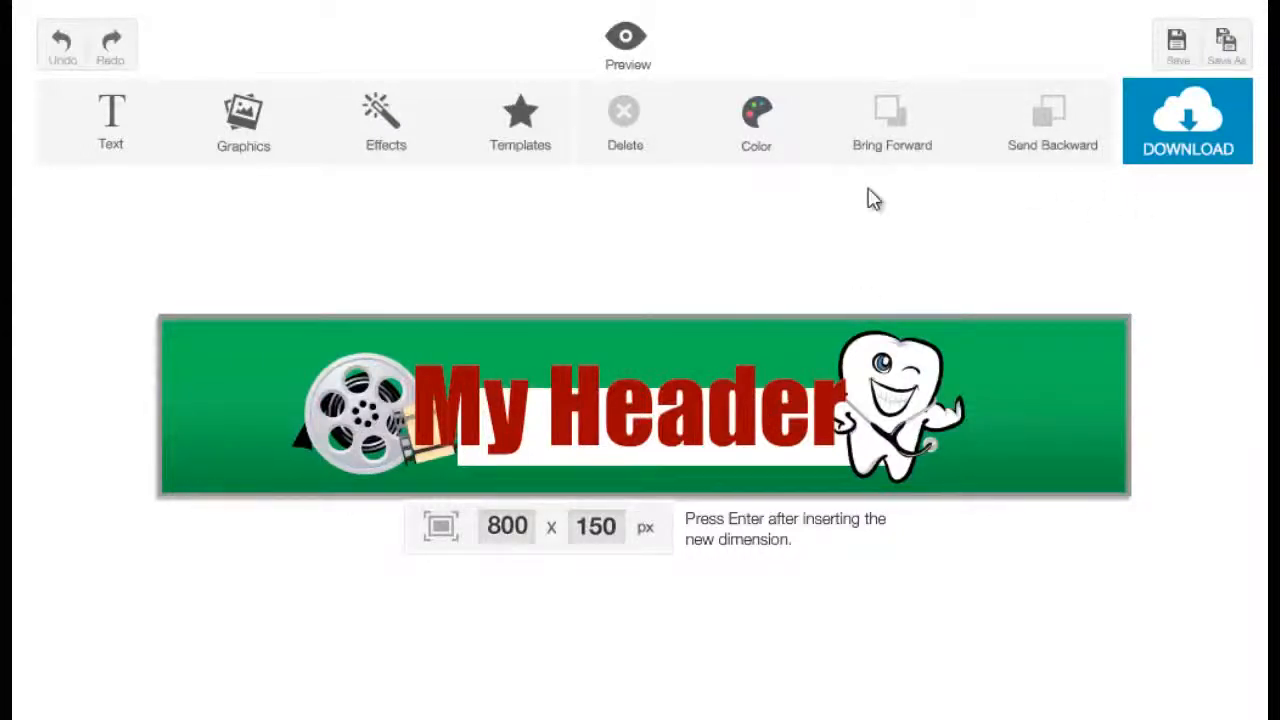
# Recolor the banner background a light golden yellow.
pyautogui.click(768, 125)
pyautogui.moveTo(806, 218)
pyautogui.mouseDown()
pyautogui.moveTo(829, 189)
pyautogui.moveTo(818, 200)
pyautogui.mouseUp()
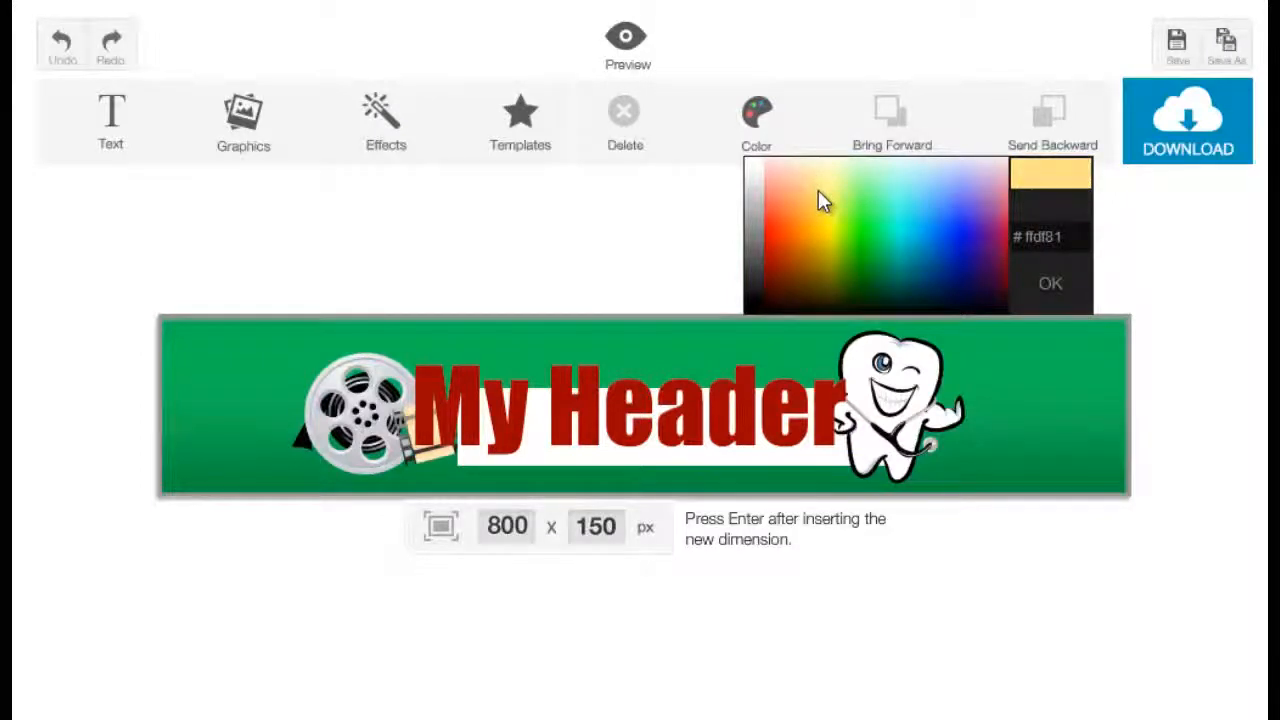
pyautogui.click(818, 191)
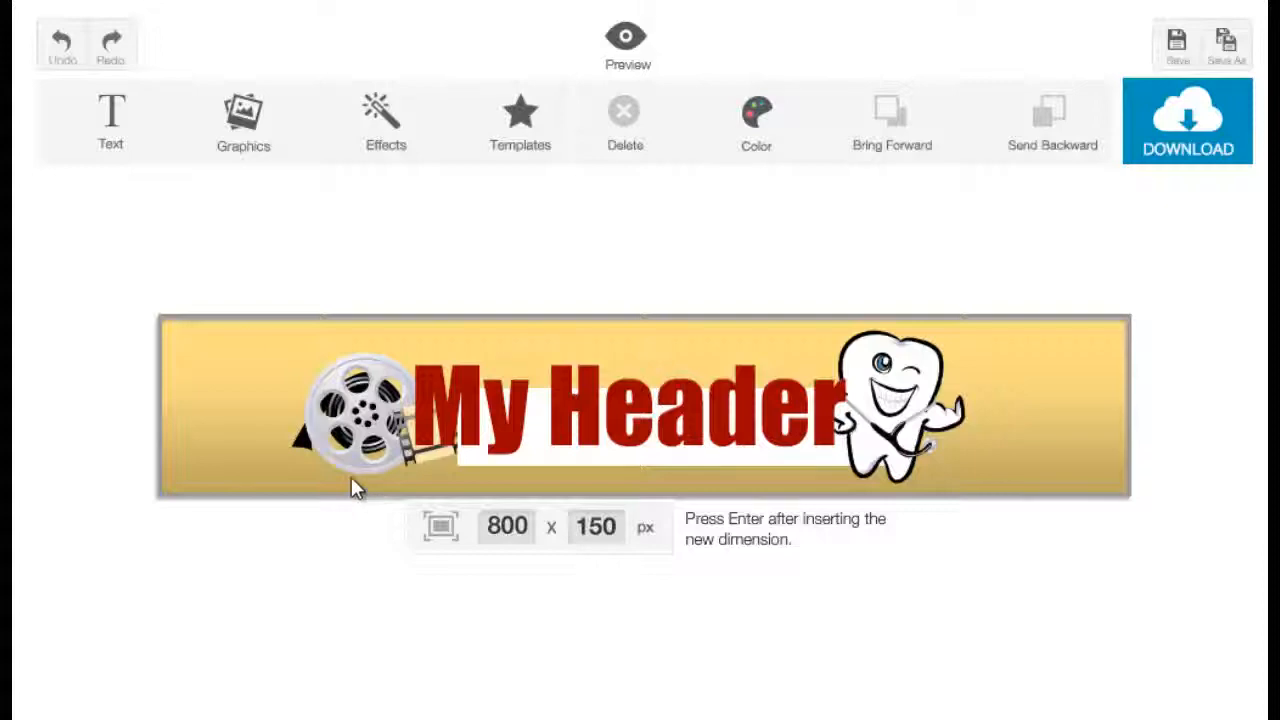
# Add the Smooth light effect, center it over the title and send it backward.
pyautogui.click(385, 138)
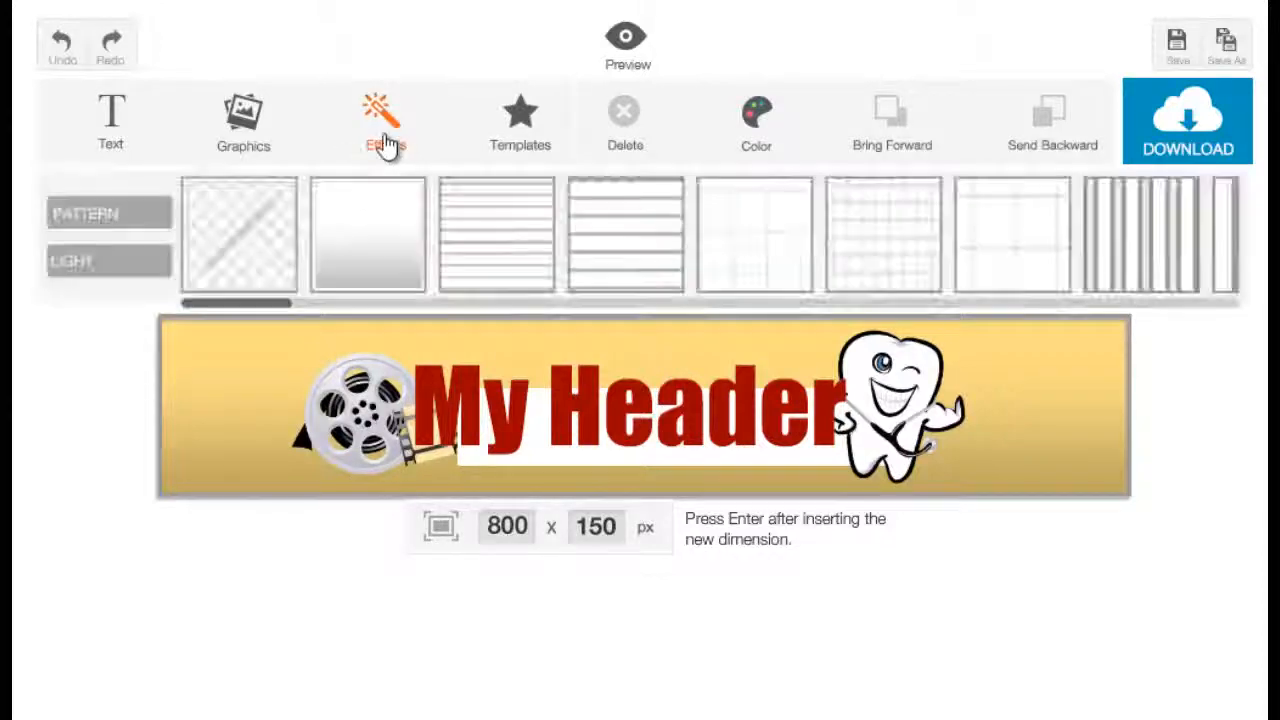
pyautogui.moveTo(246, 305); pyautogui.dragTo(236, 357)
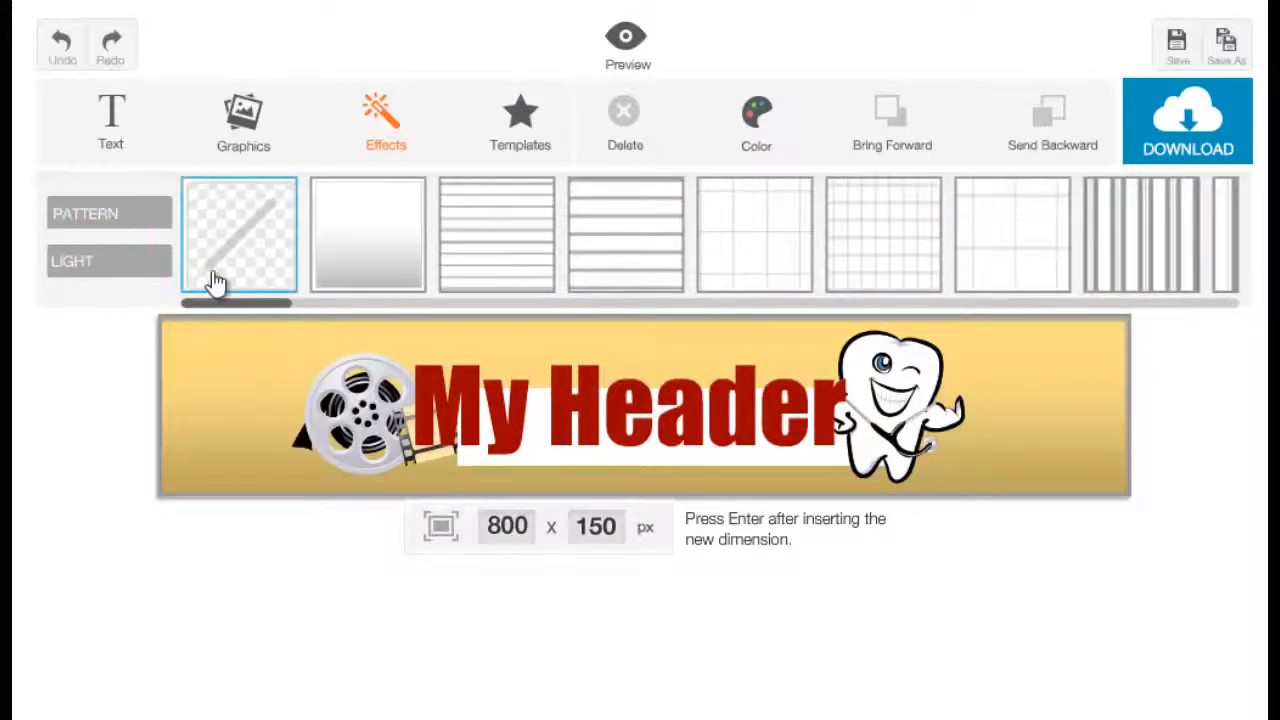
pyautogui.click(100, 275)
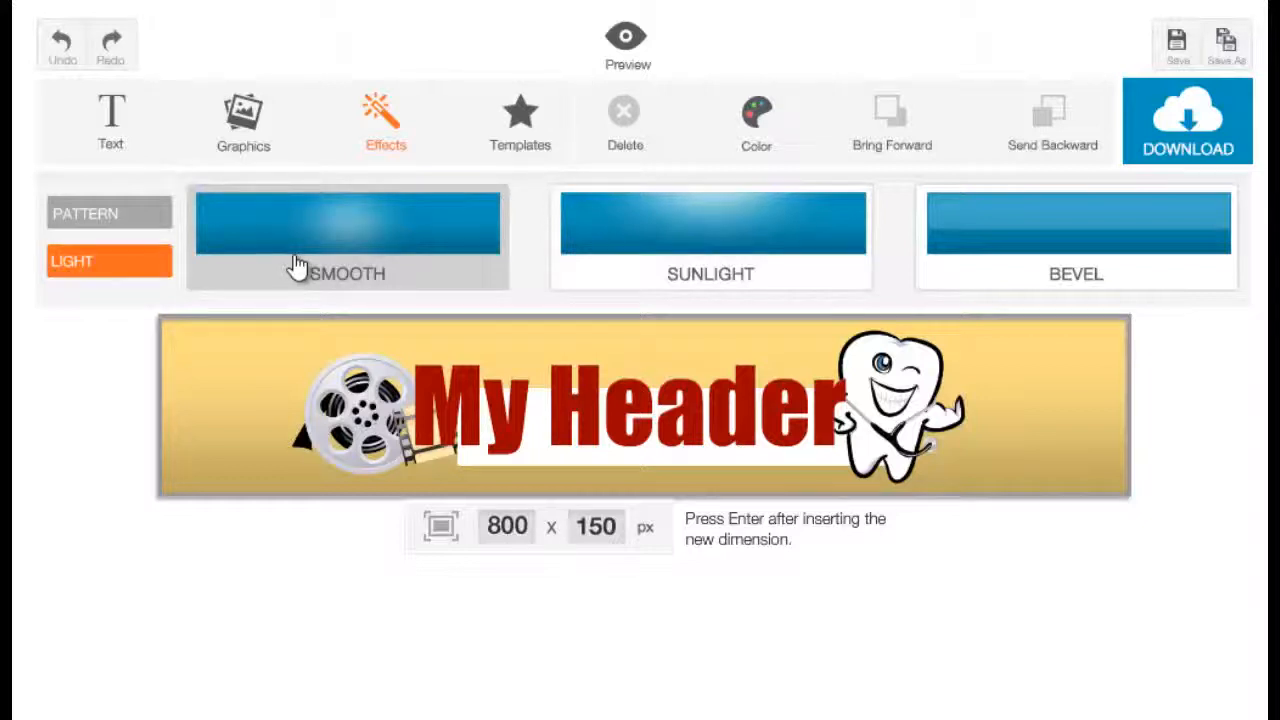
pyautogui.click(230, 471)
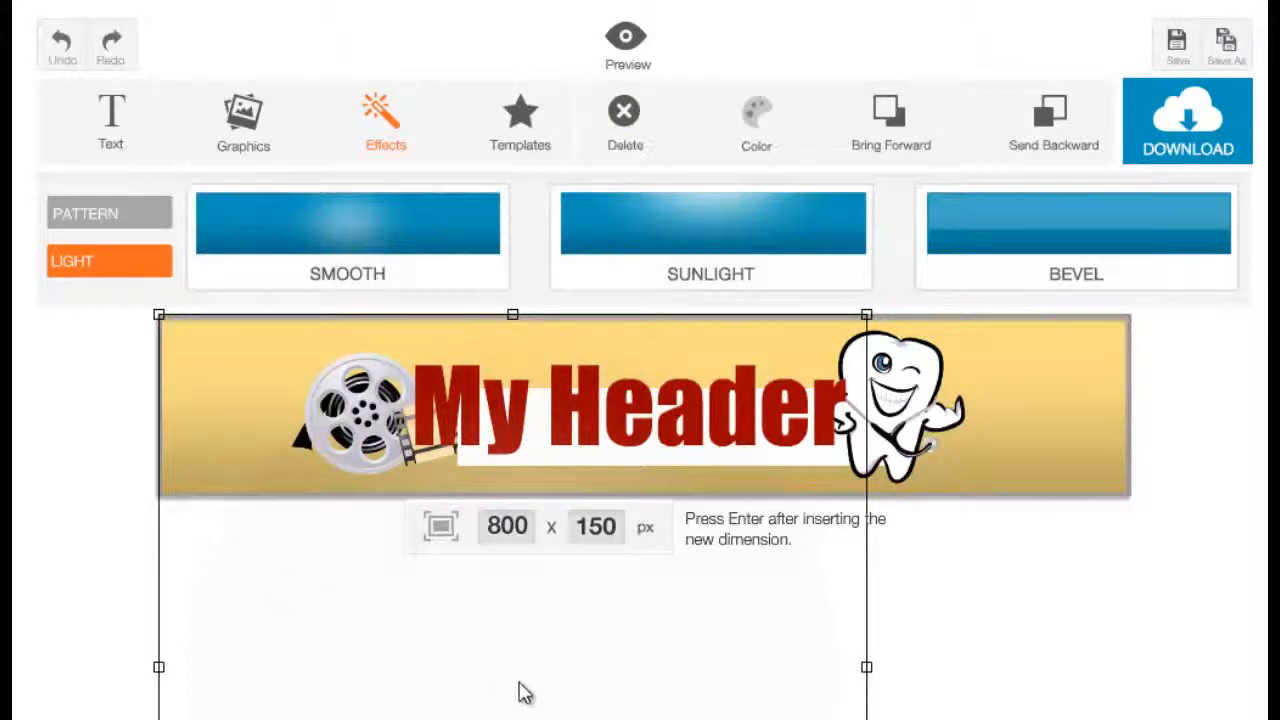
pyautogui.moveTo(503, 693); pyautogui.dragTo(653, 413)
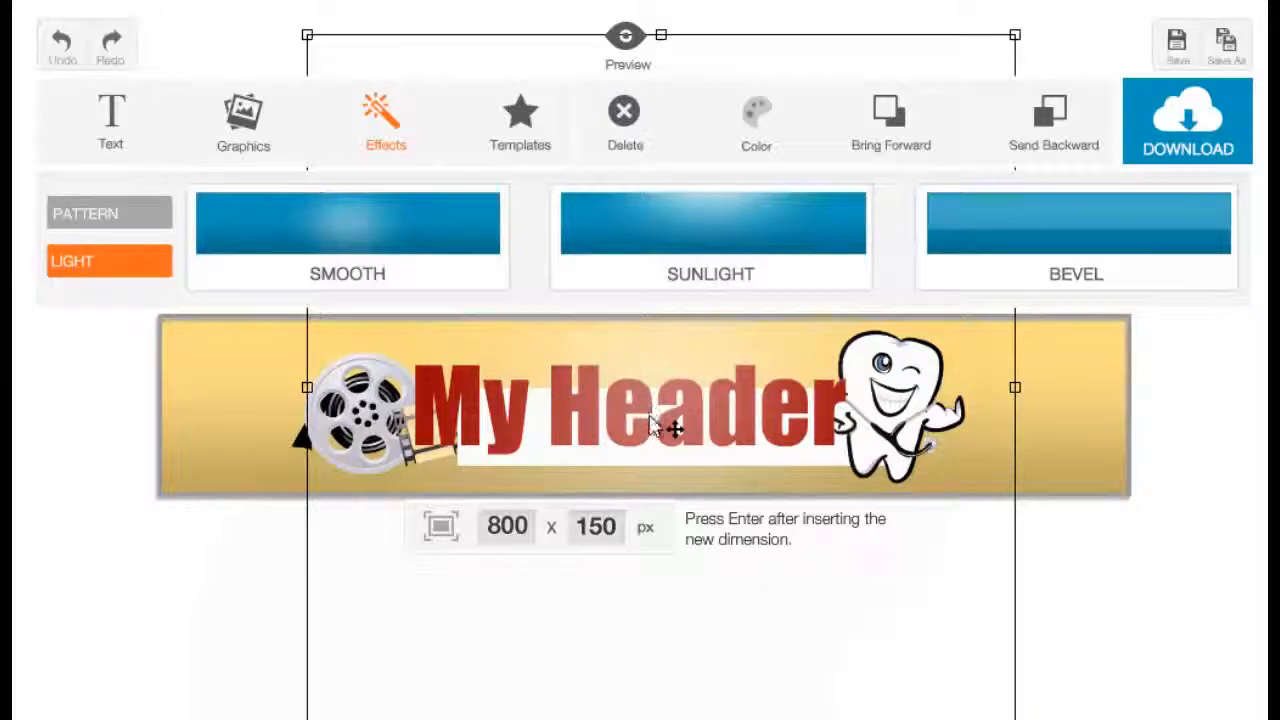
pyautogui.moveTo(667, 438); pyautogui.dragTo(671, 434)
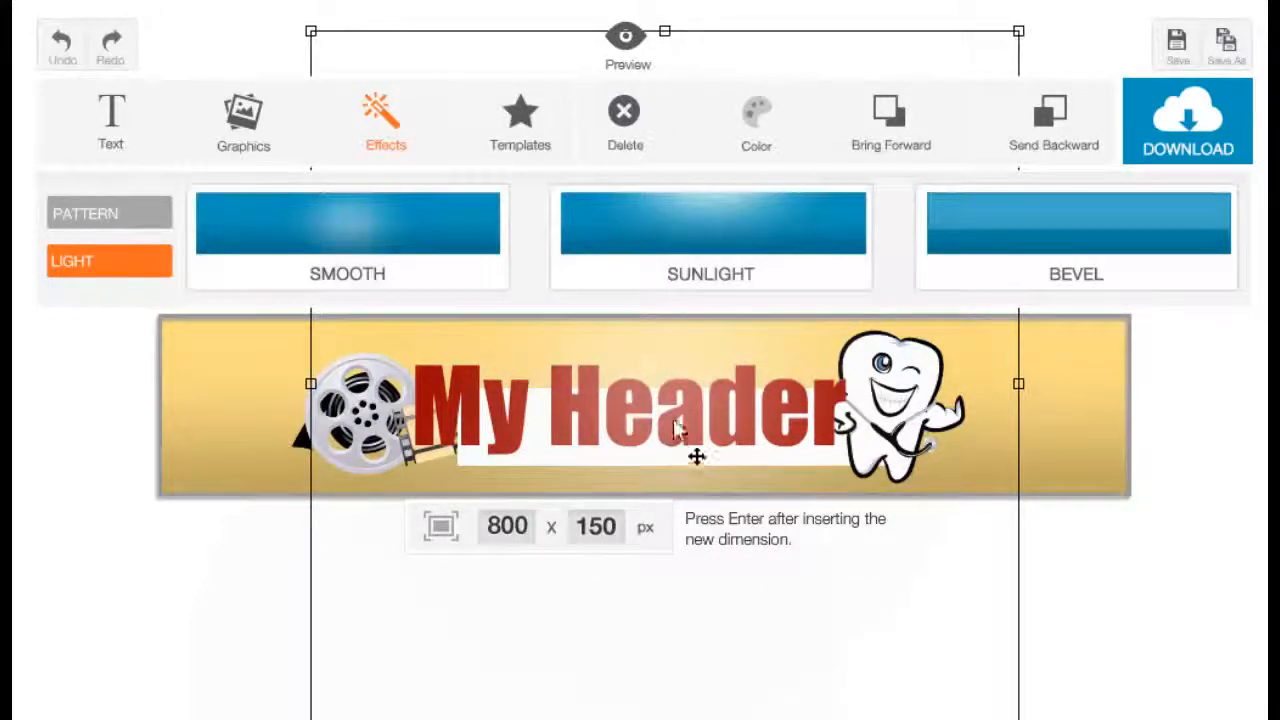
pyautogui.click(1050, 148)
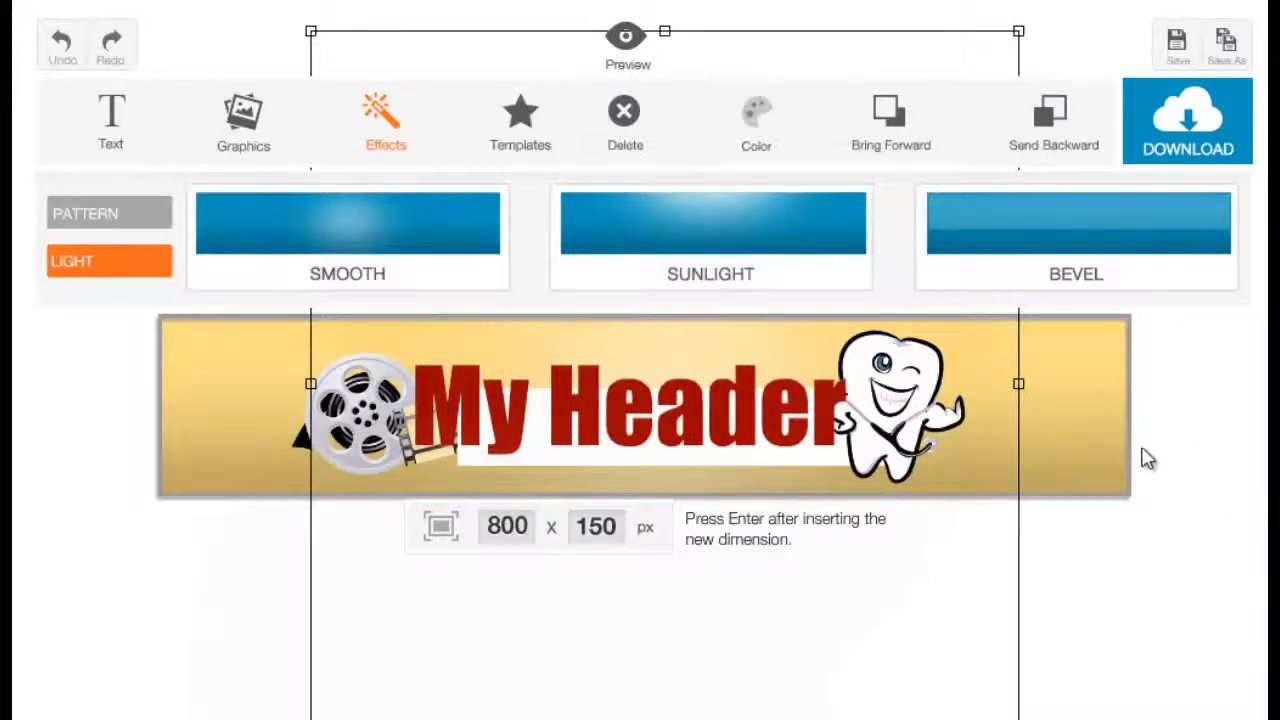
pyautogui.click(1080, 442)
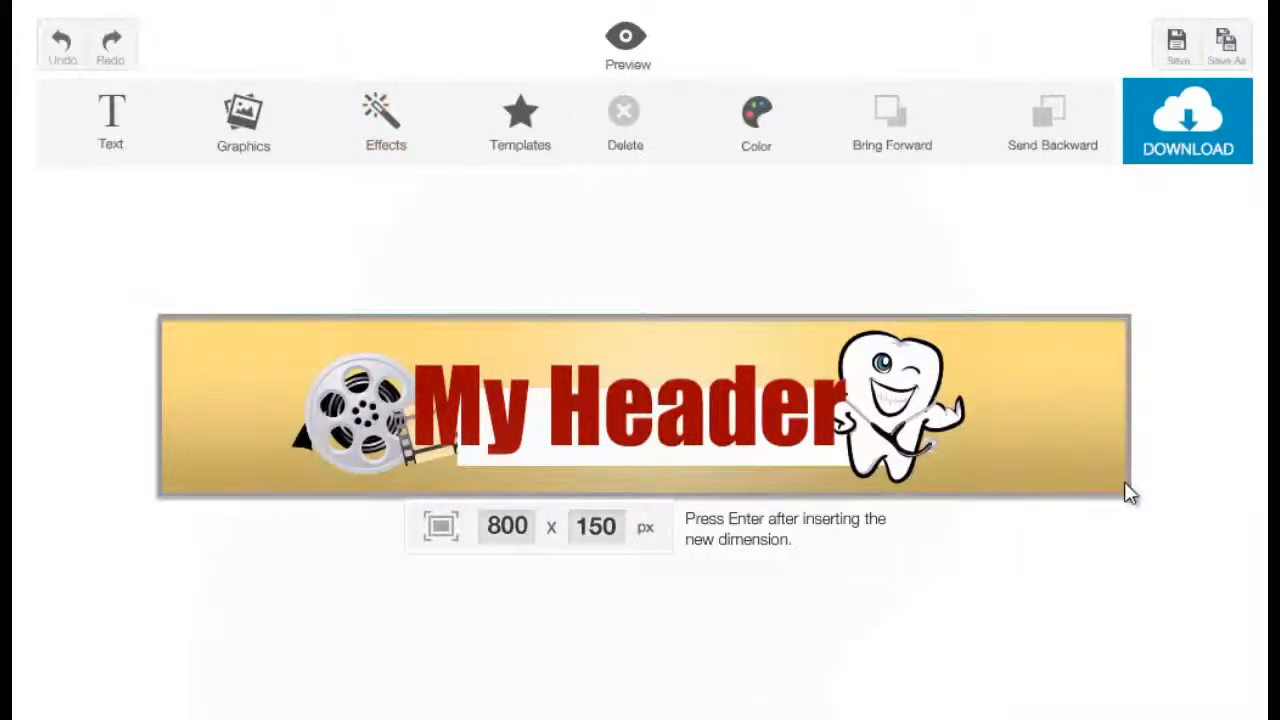
# Delete the light effect from the banner.
pyautogui.click(687, 656)
pyautogui.click(590, 690)
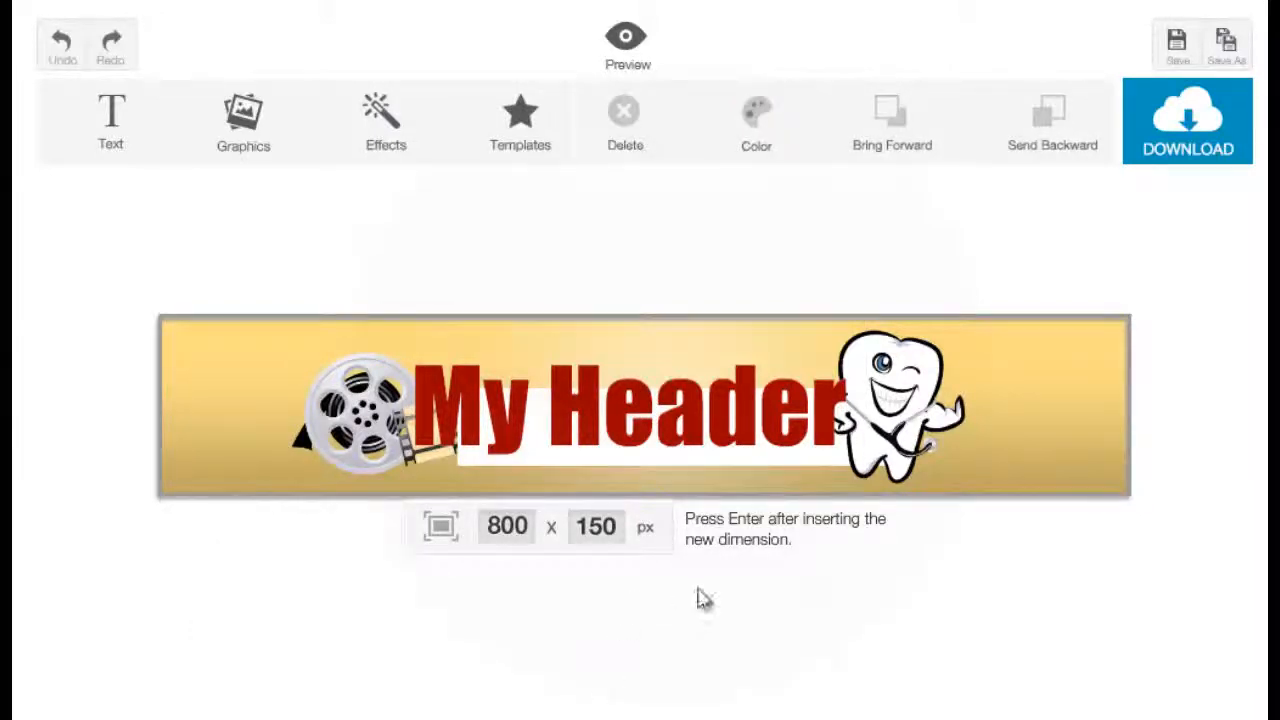
pyautogui.click(690, 350)
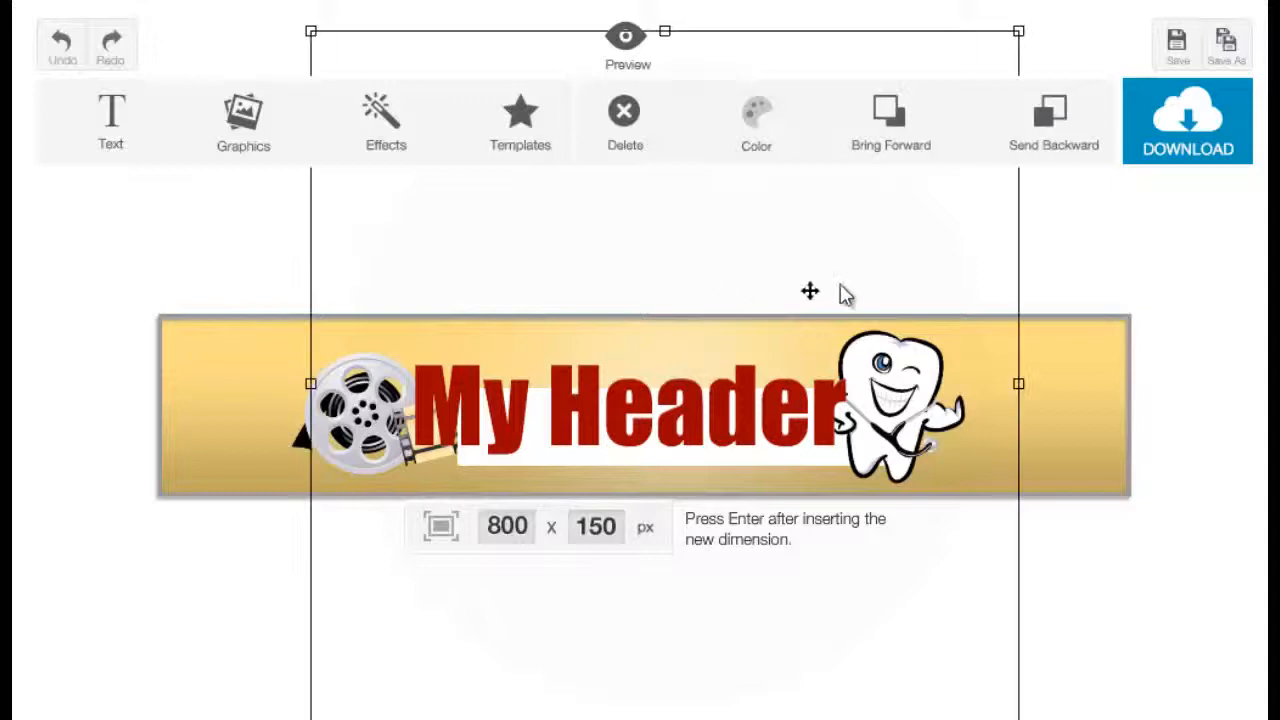
pyautogui.press('Delete')
# Add the Sunlight light effect, stretch it across the banner and send it backward.
pyautogui.click(413, 143)
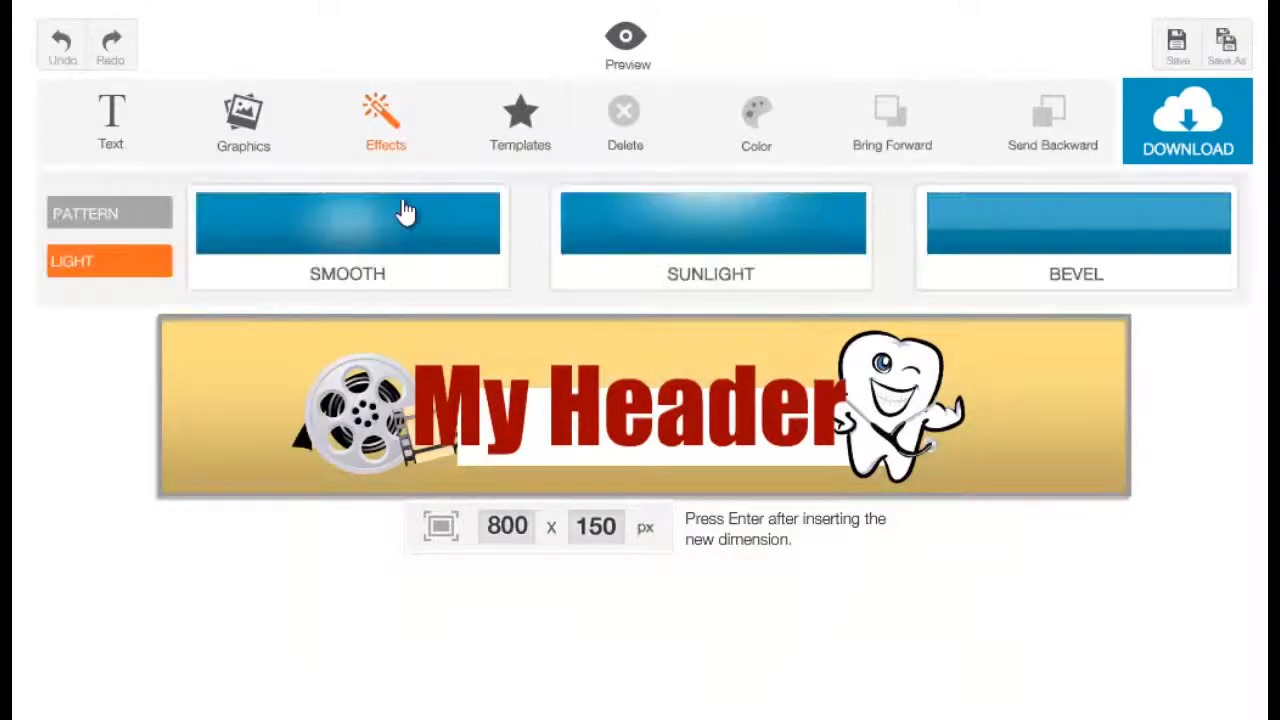
pyautogui.click(658, 282)
pyautogui.click(605, 352)
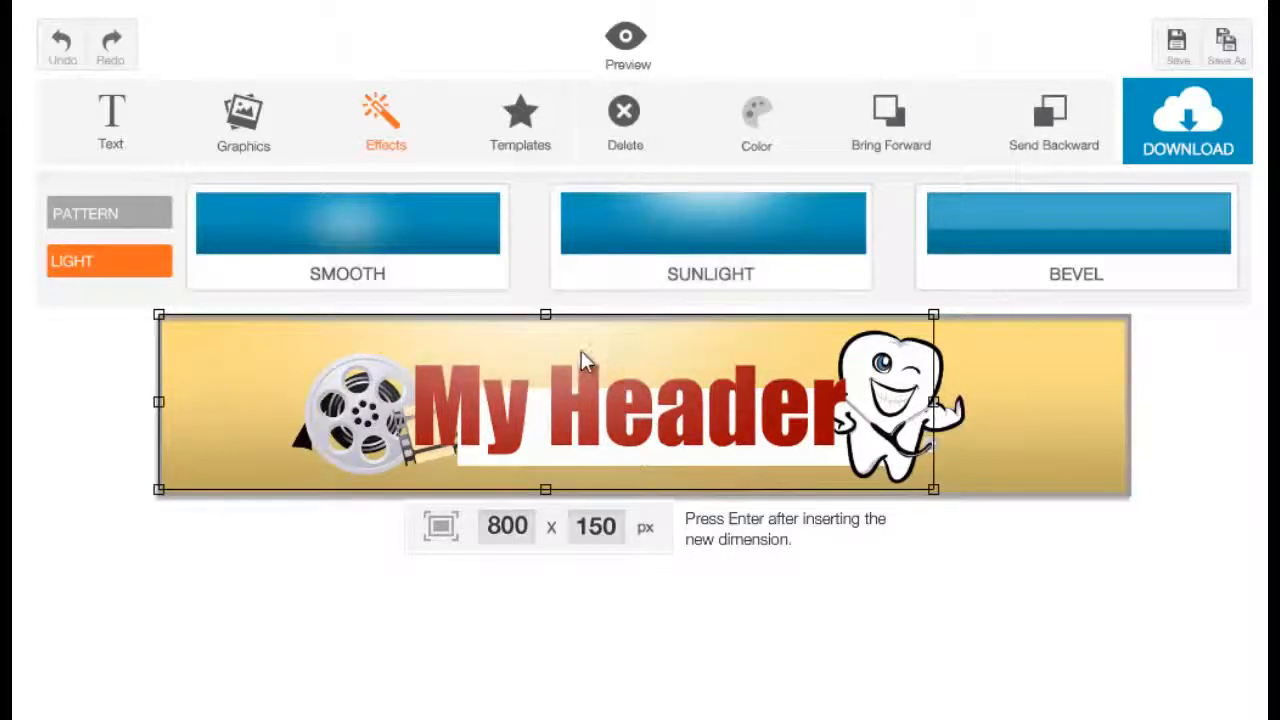
pyautogui.moveTo(581, 352); pyautogui.dragTo(715, 343)
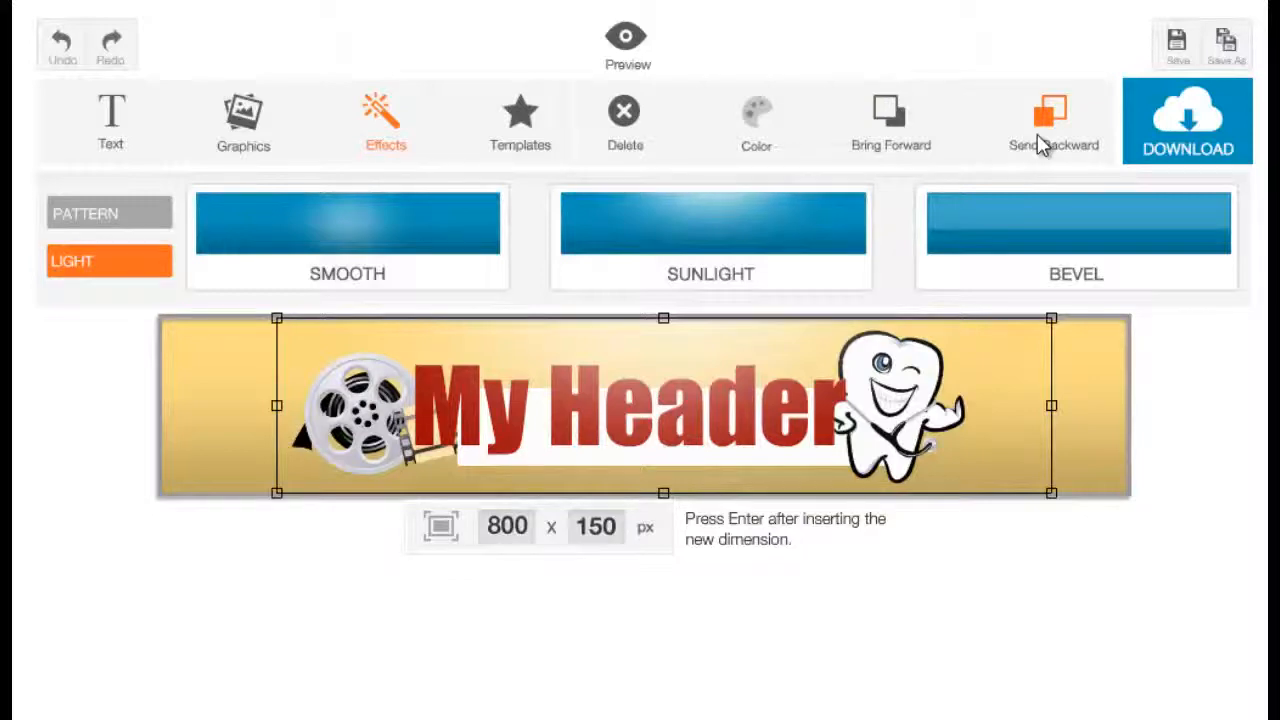
pyautogui.moveTo(1052, 505); pyautogui.dragTo(1089, 496)
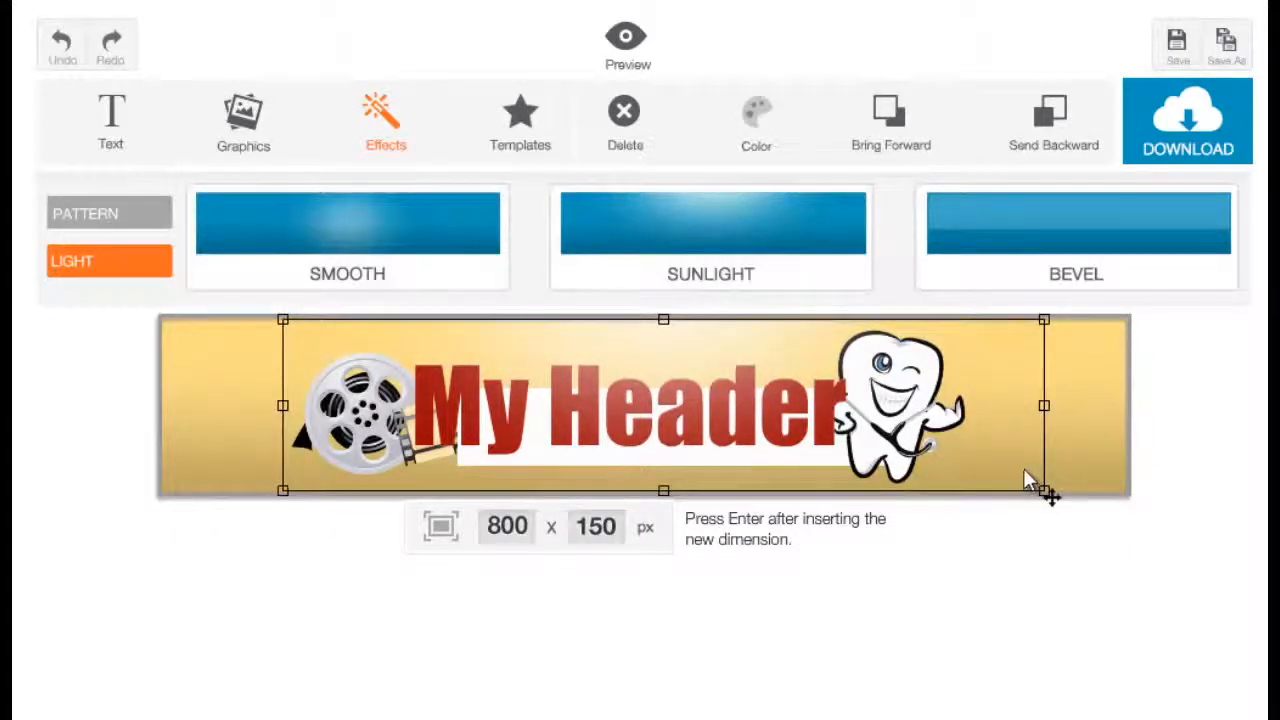
pyautogui.click(1067, 126)
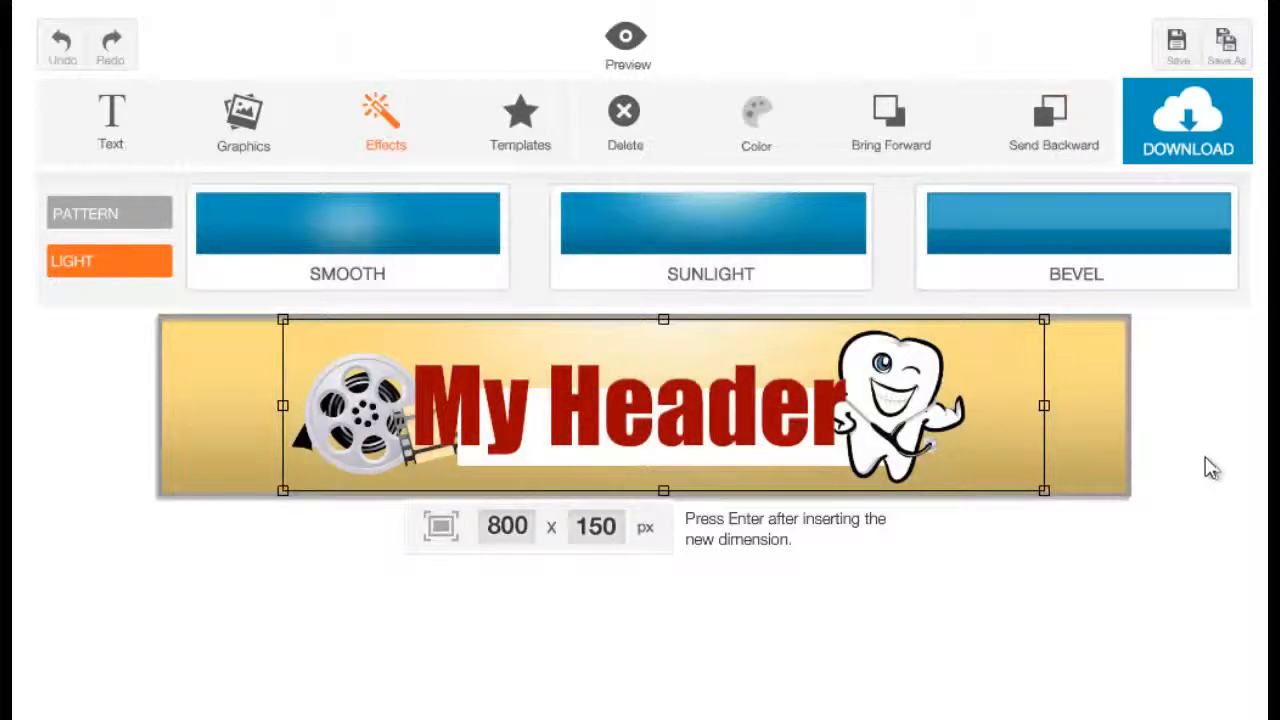
pyautogui.click(1080, 466)
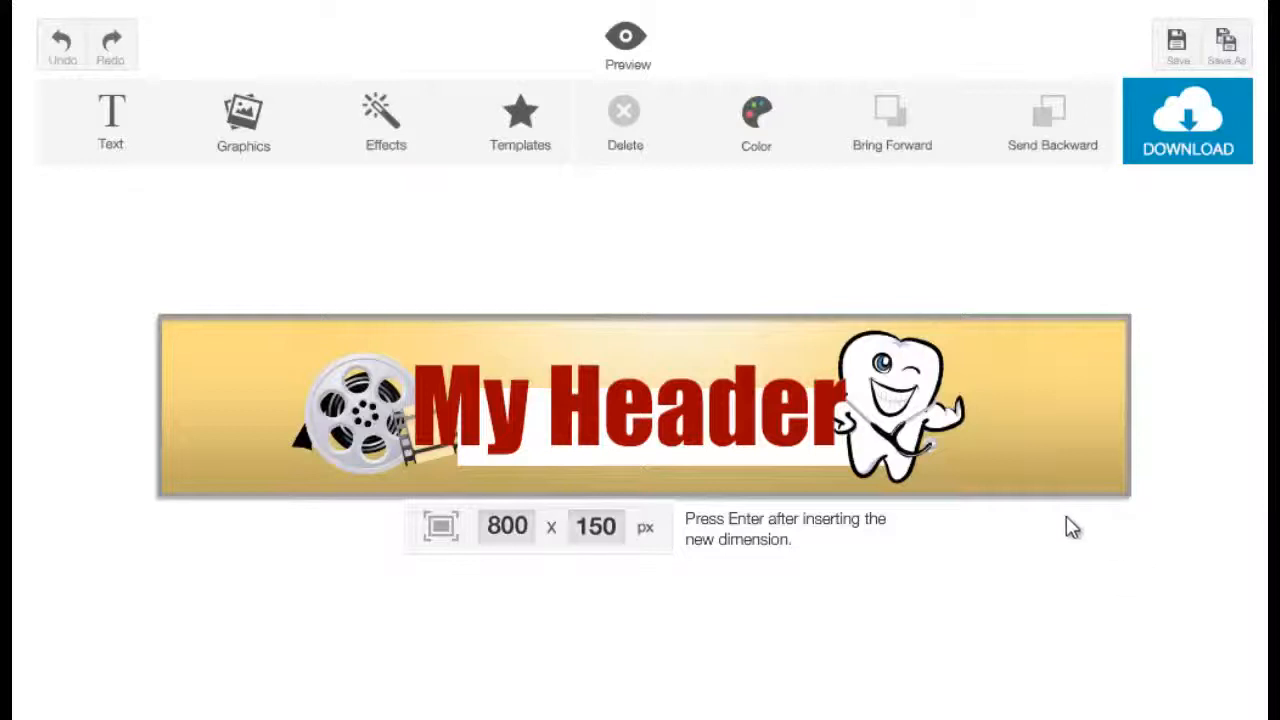
# Delete the Sunlight effect from the banner.
pyautogui.click(764, 360)
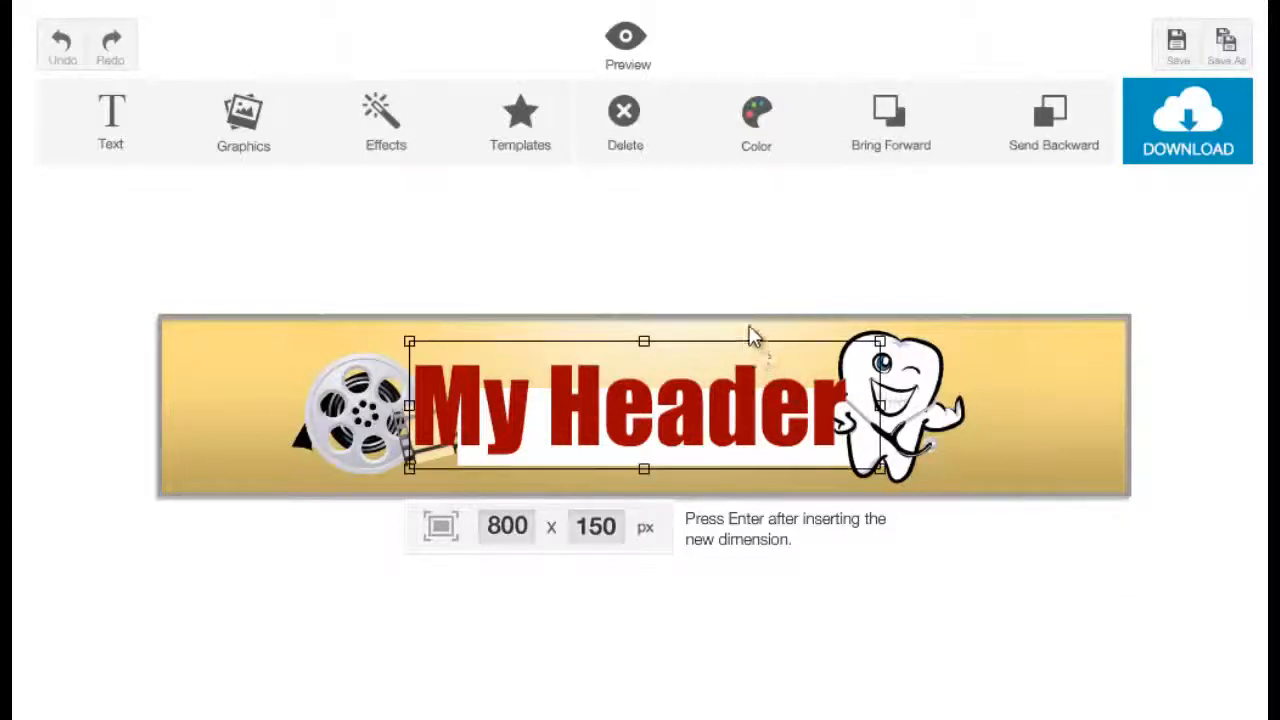
pyautogui.click(753, 336)
pyautogui.press('Delete')
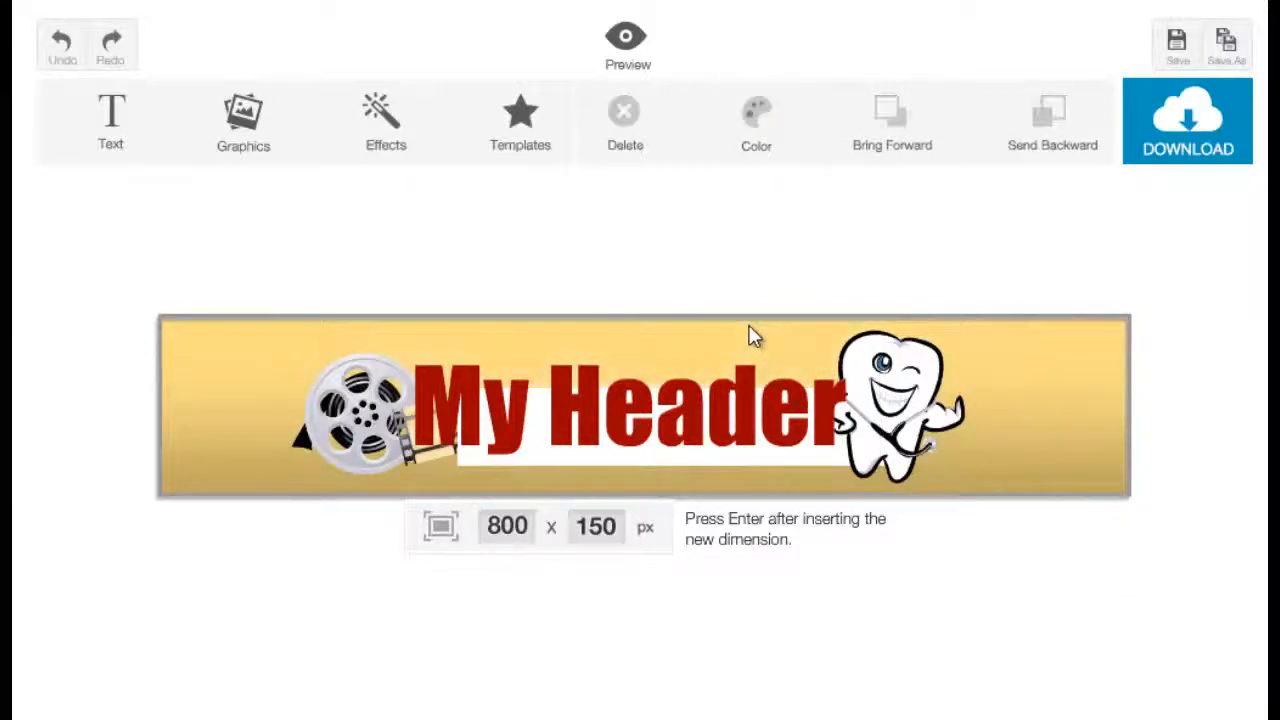
# Add the Bevel light effect, resize it into a band across the banner's upper half and send it backward twice.
pyautogui.click(398, 110)
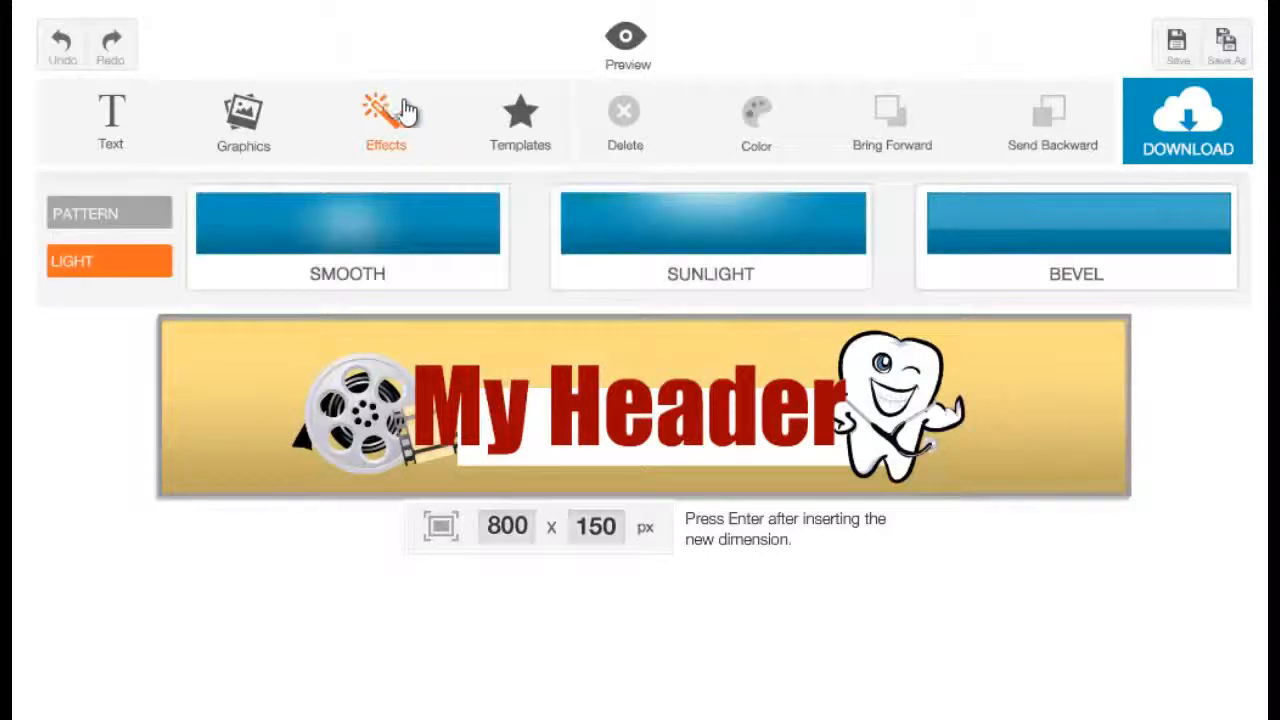
pyautogui.click(1104, 262)
pyautogui.click(1040, 415)
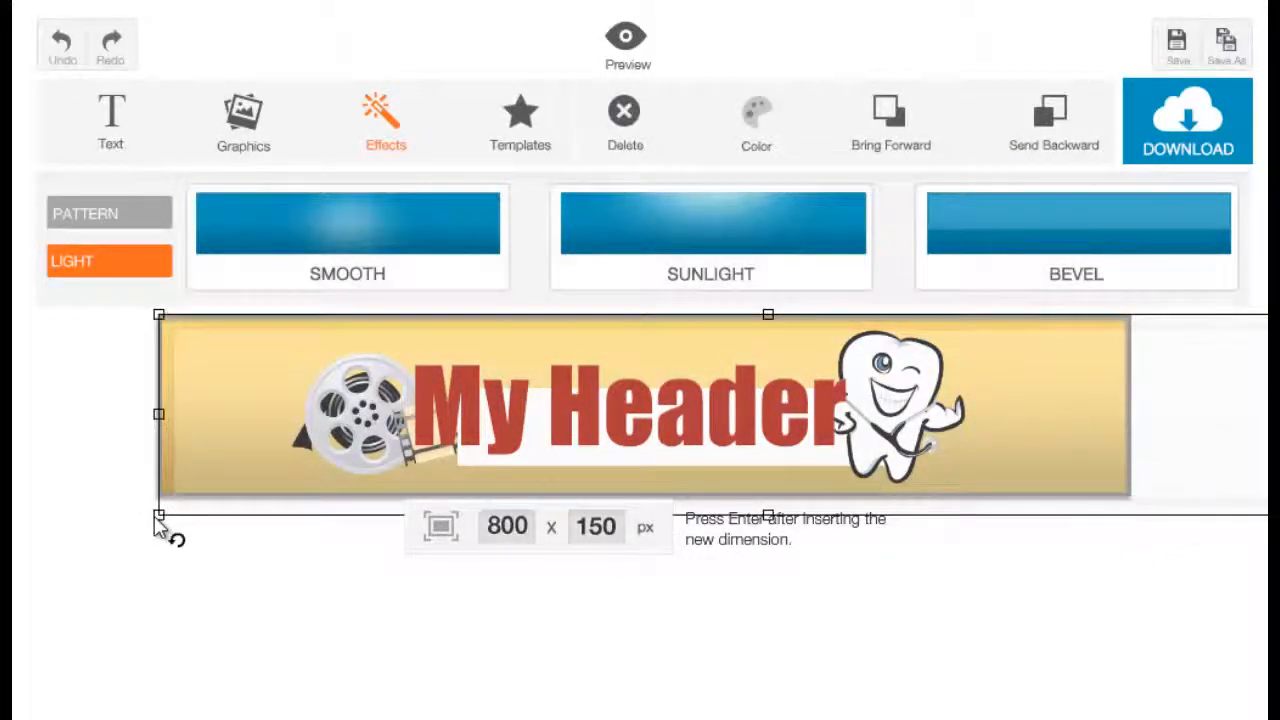
pyautogui.moveTo(157, 522); pyautogui.dragTo(312, 476)
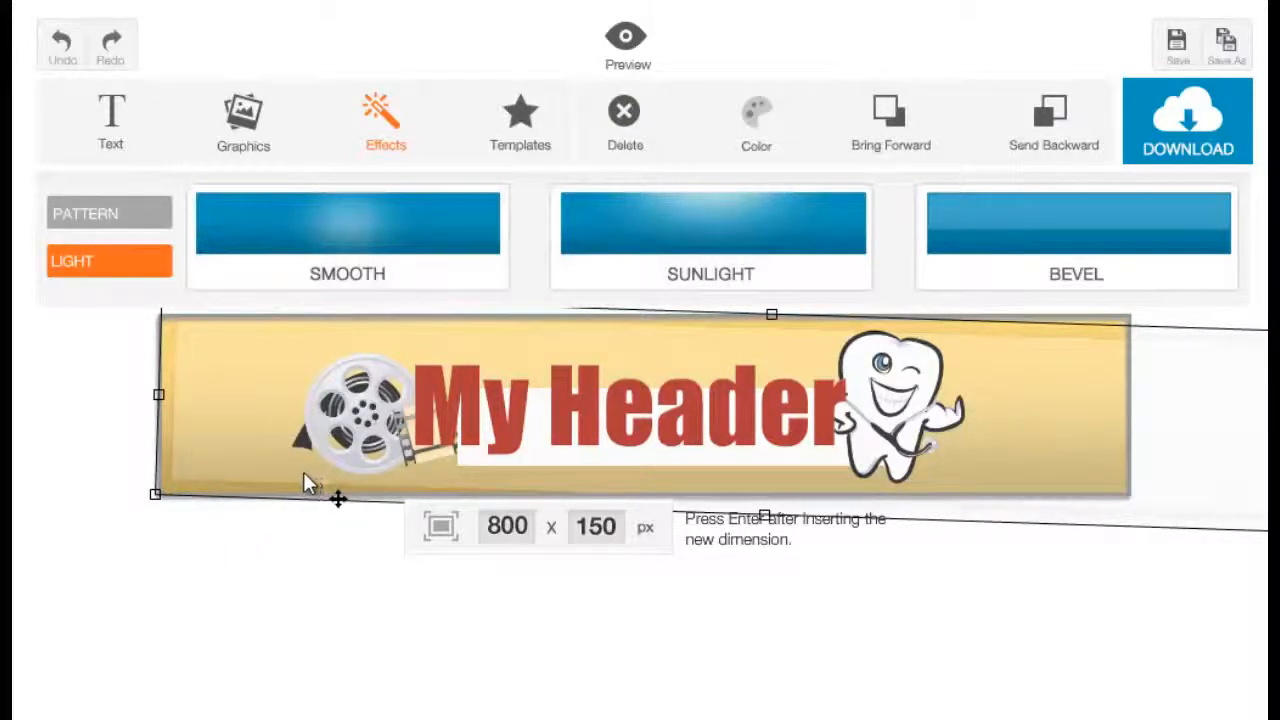
pyautogui.hotkey('ctrl', 'z')
pyautogui.click(175, 481)
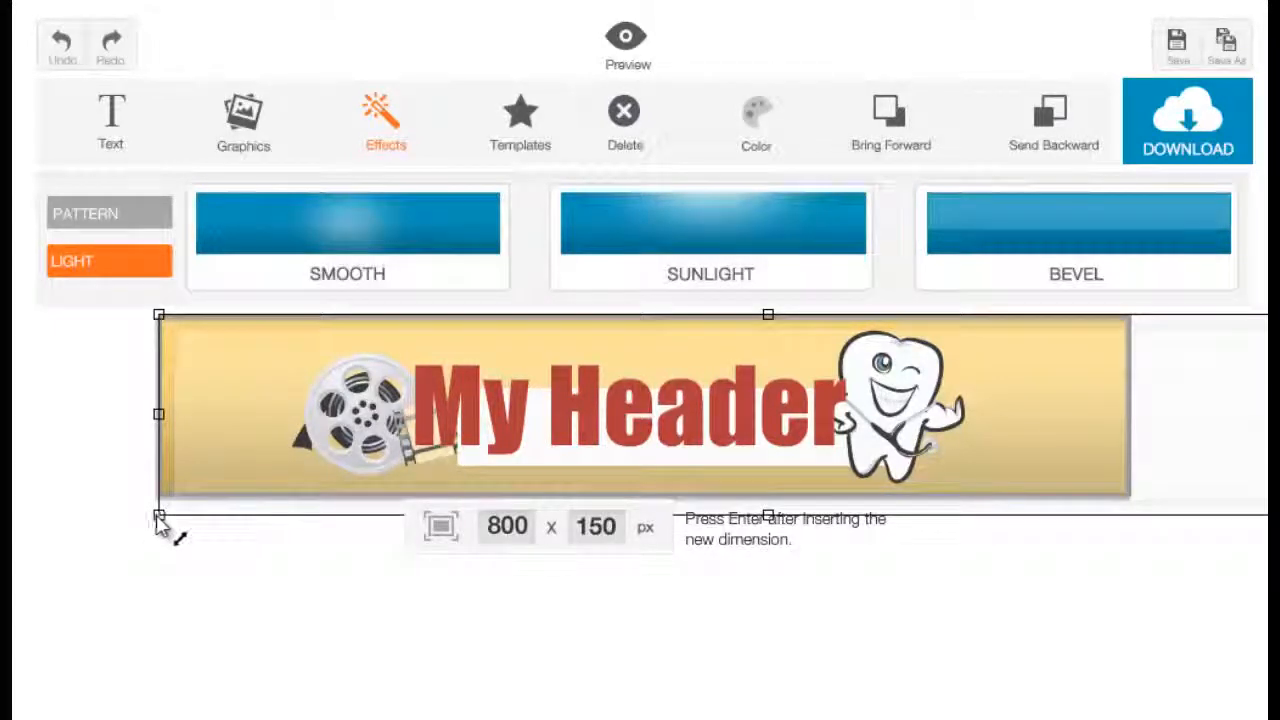
pyautogui.moveTo(189, 526); pyautogui.dragTo(337, 514)
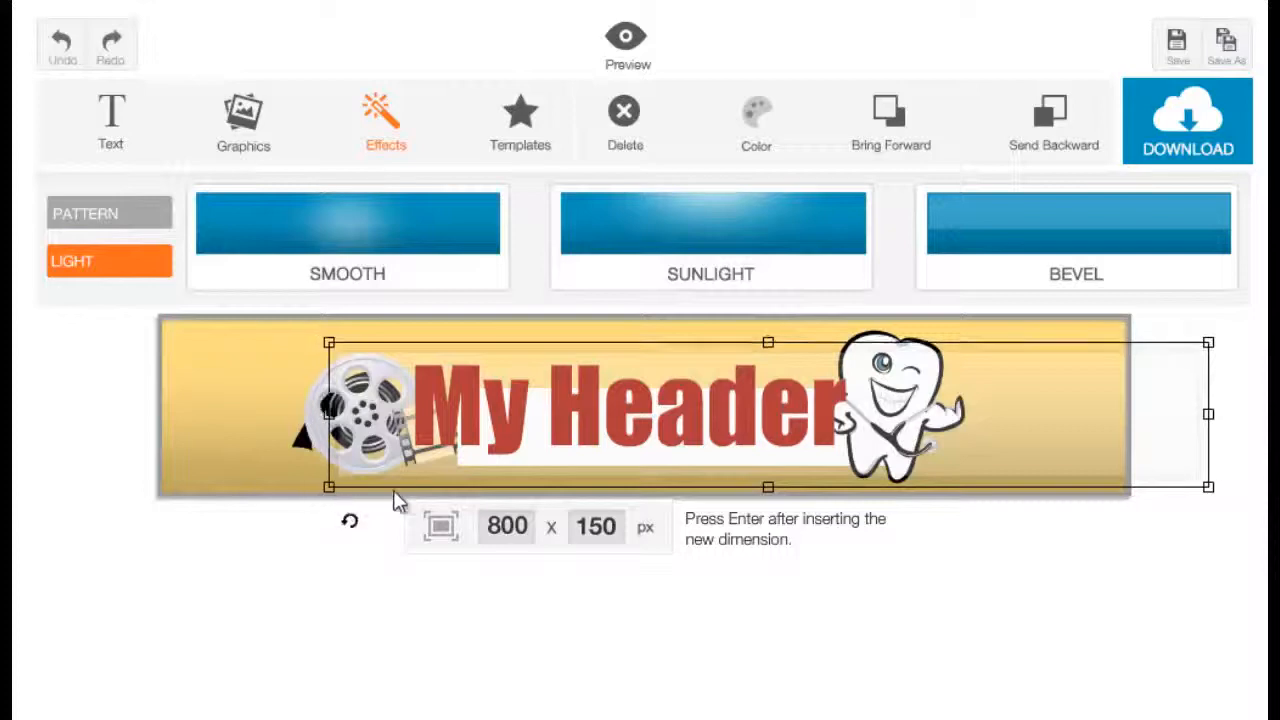
pyautogui.moveTo(1090, 448); pyautogui.dragTo(905, 372)
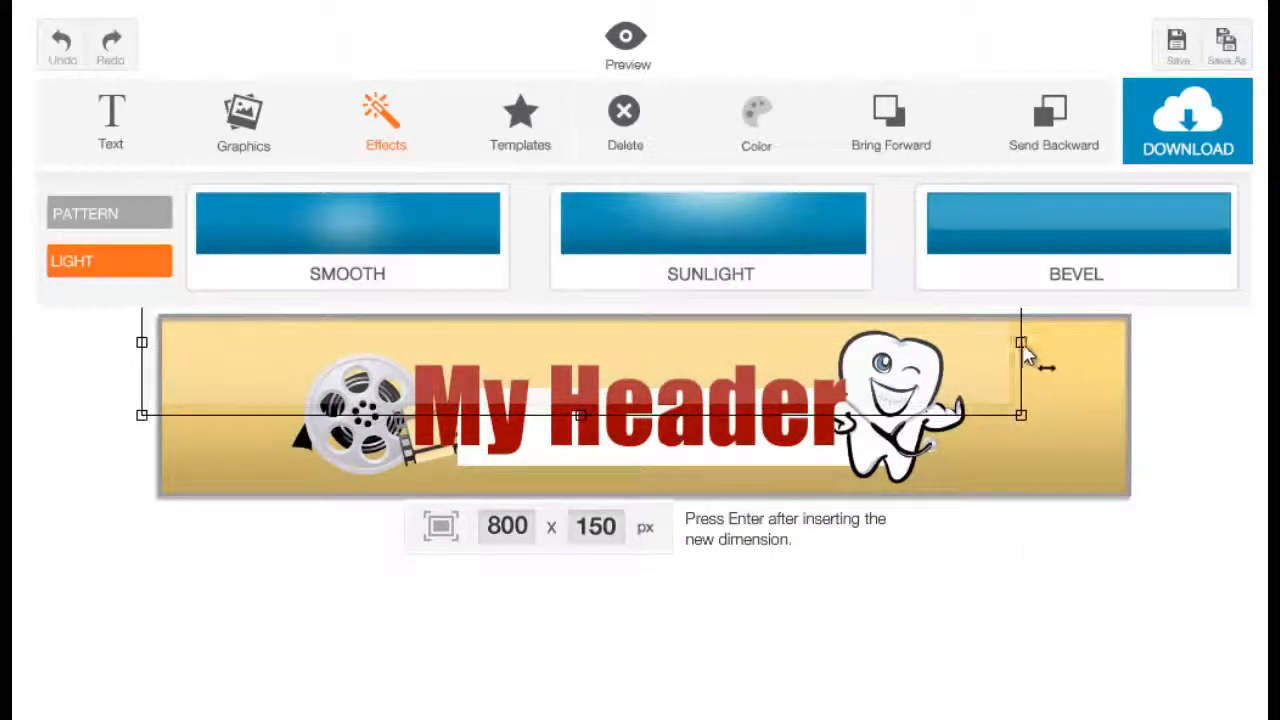
pyautogui.moveTo(1021, 343); pyautogui.dragTo(1124, 342)
pyautogui.moveTo(950, 345); pyautogui.dragTo(1023, 350)
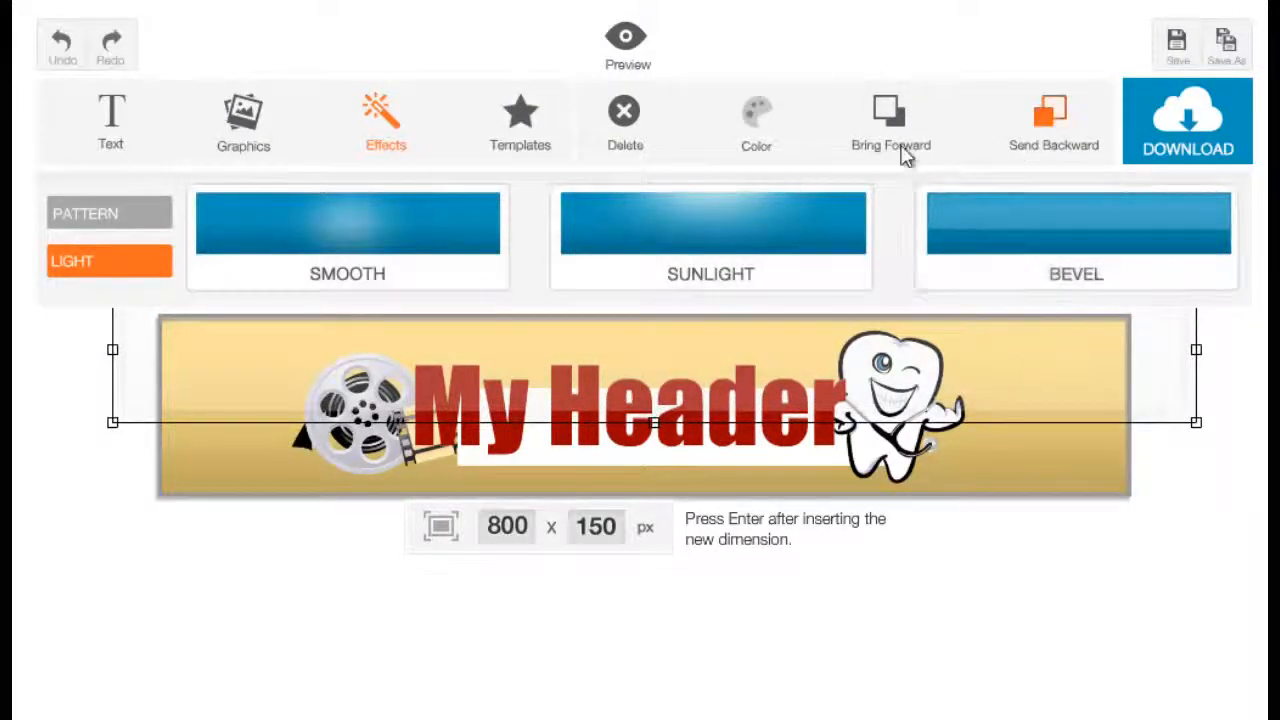
pyautogui.click(1054, 140)
pyautogui.click(1054, 140)
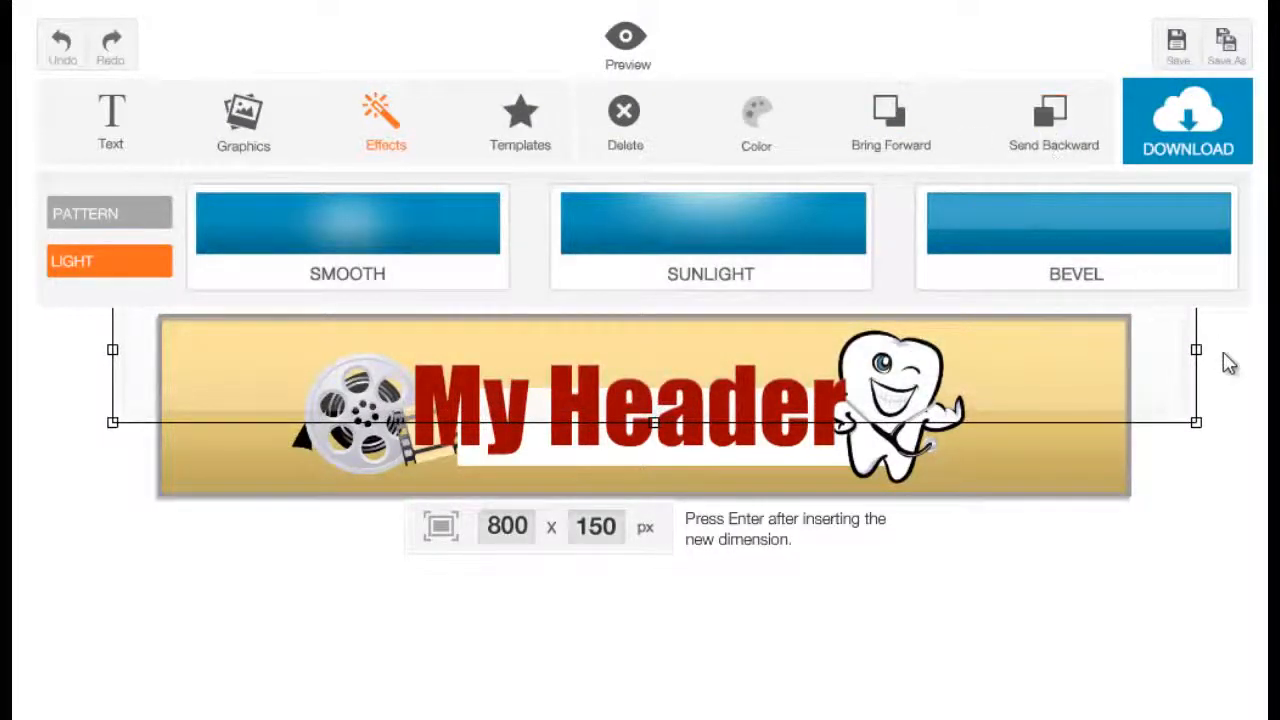
pyautogui.click(1212, 450)
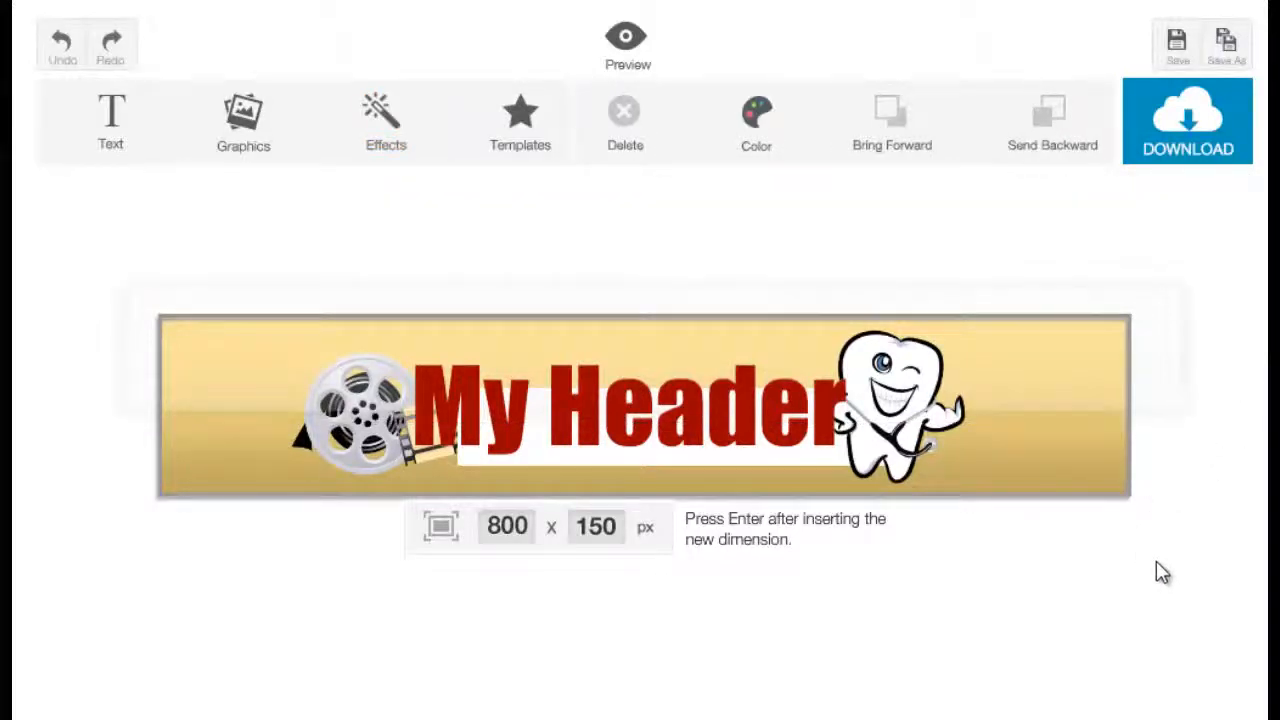
# Send the Bevel effect one more level backward.
pyautogui.click(1089, 405)
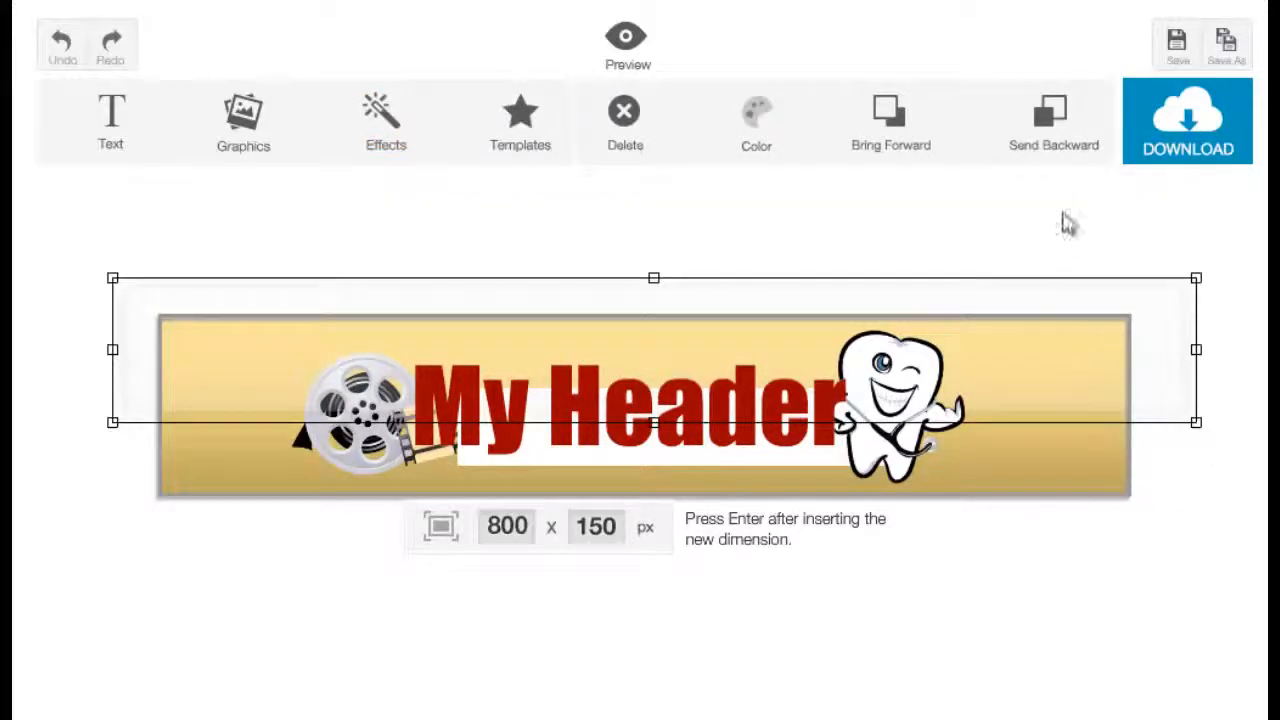
pyautogui.click(1048, 150)
pyautogui.click(1030, 455)
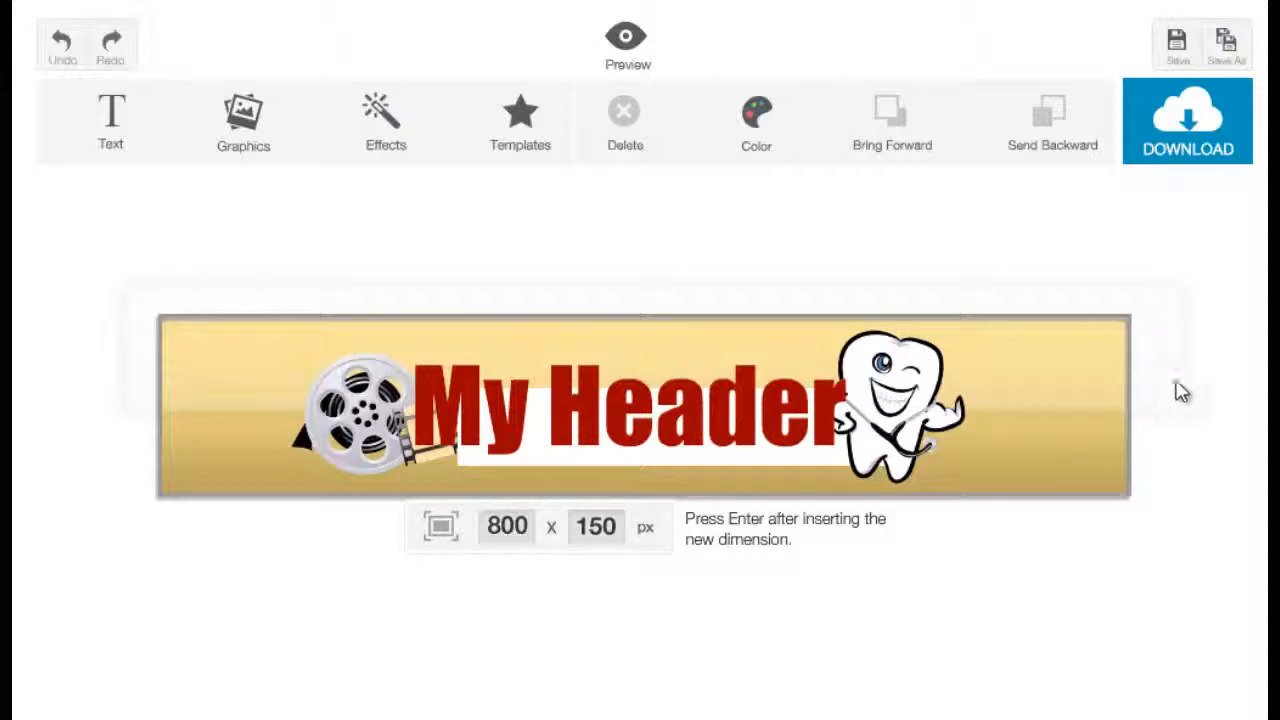
pyautogui.click(393, 117)
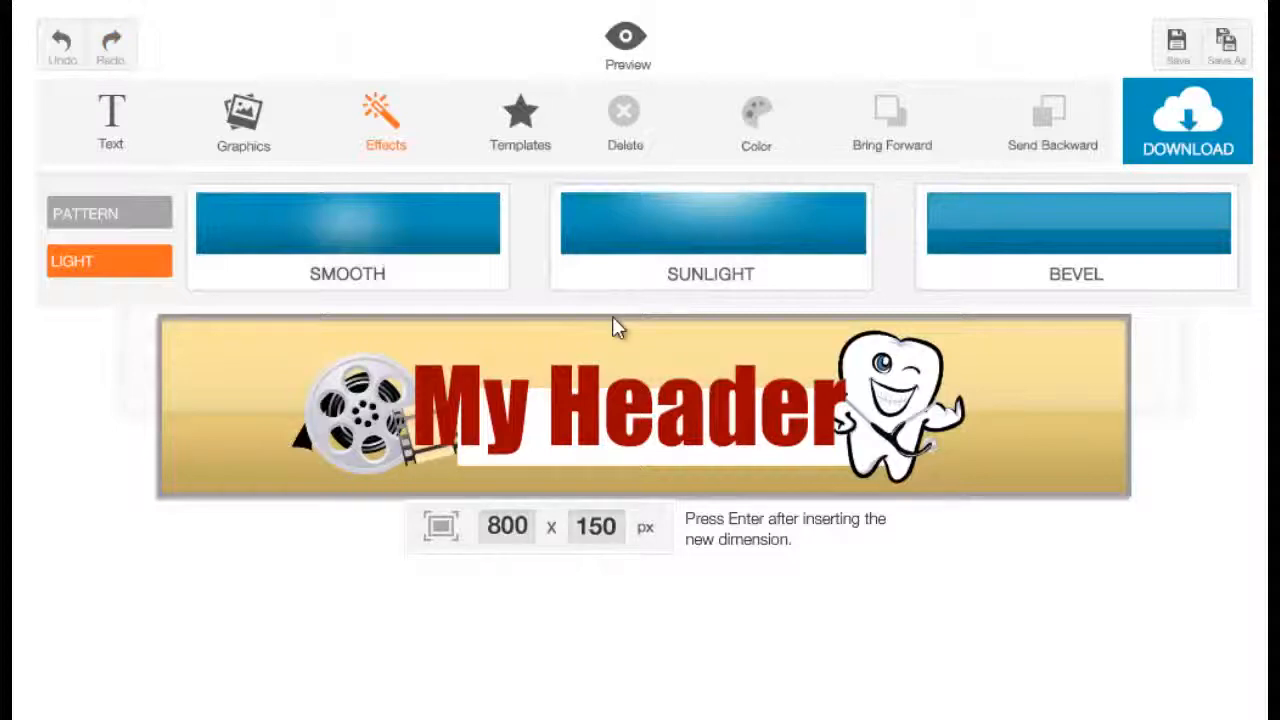
pyautogui.click(1039, 435)
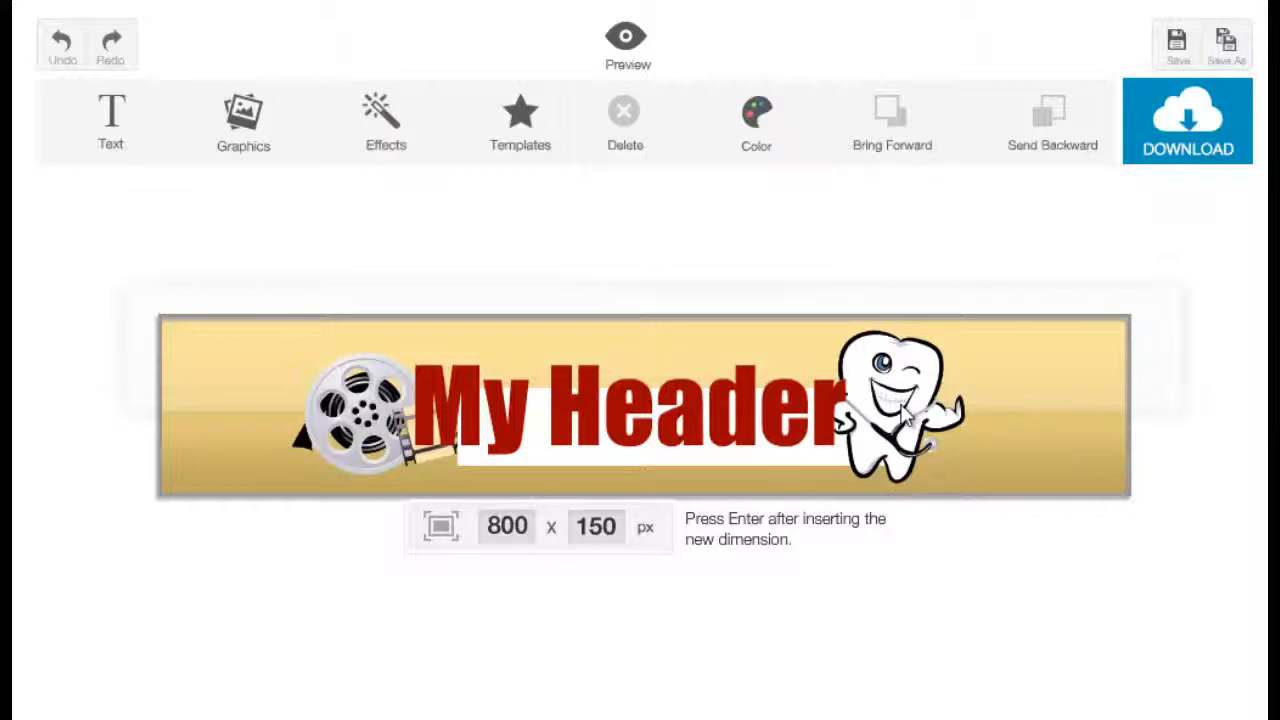
pyautogui.click(810, 464)
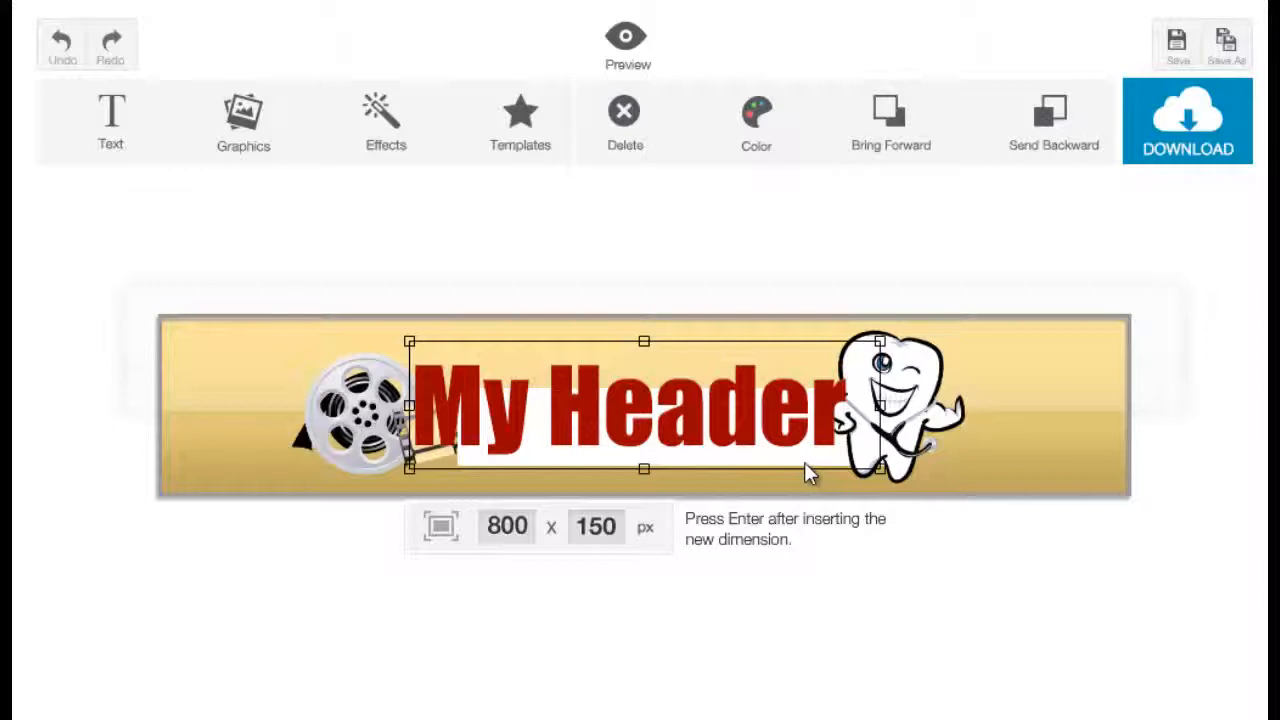
pyautogui.moveTo(720, 451); pyautogui.dragTo(714, 476)
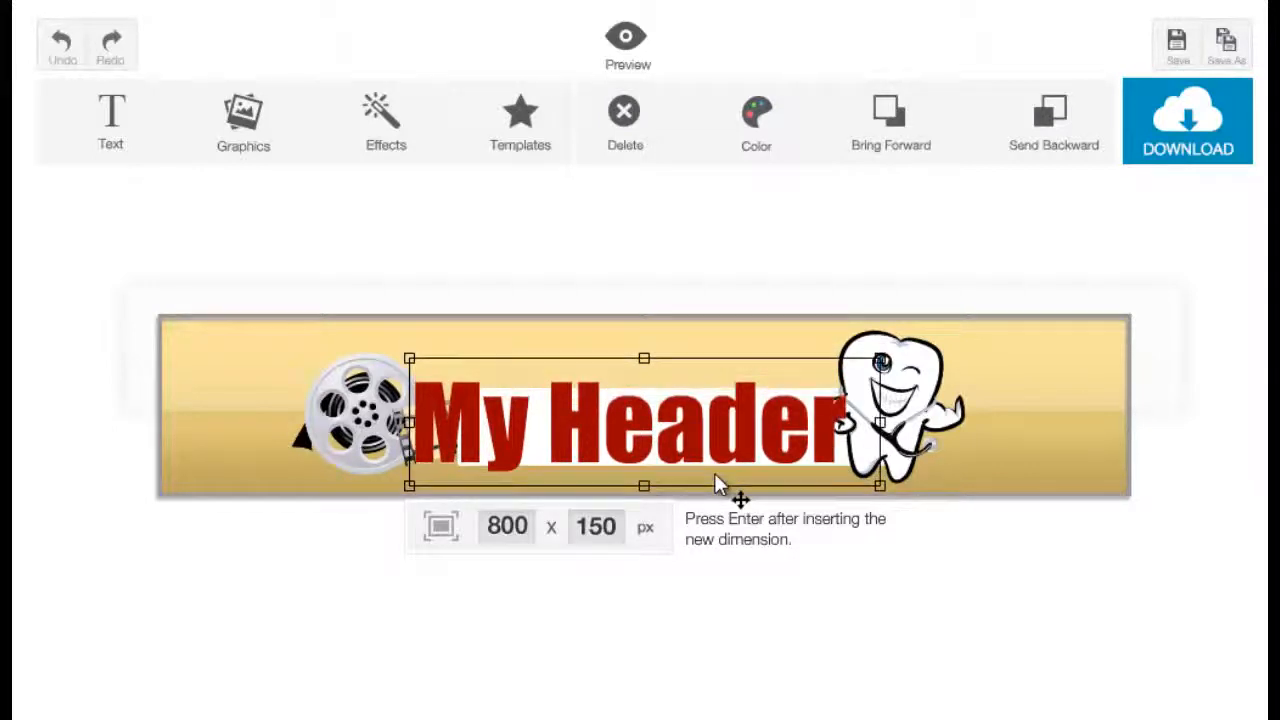
pyautogui.hotkey('ctrl', 'z')
# Move the tooth graphic further to the right.
pyautogui.click(830, 465)
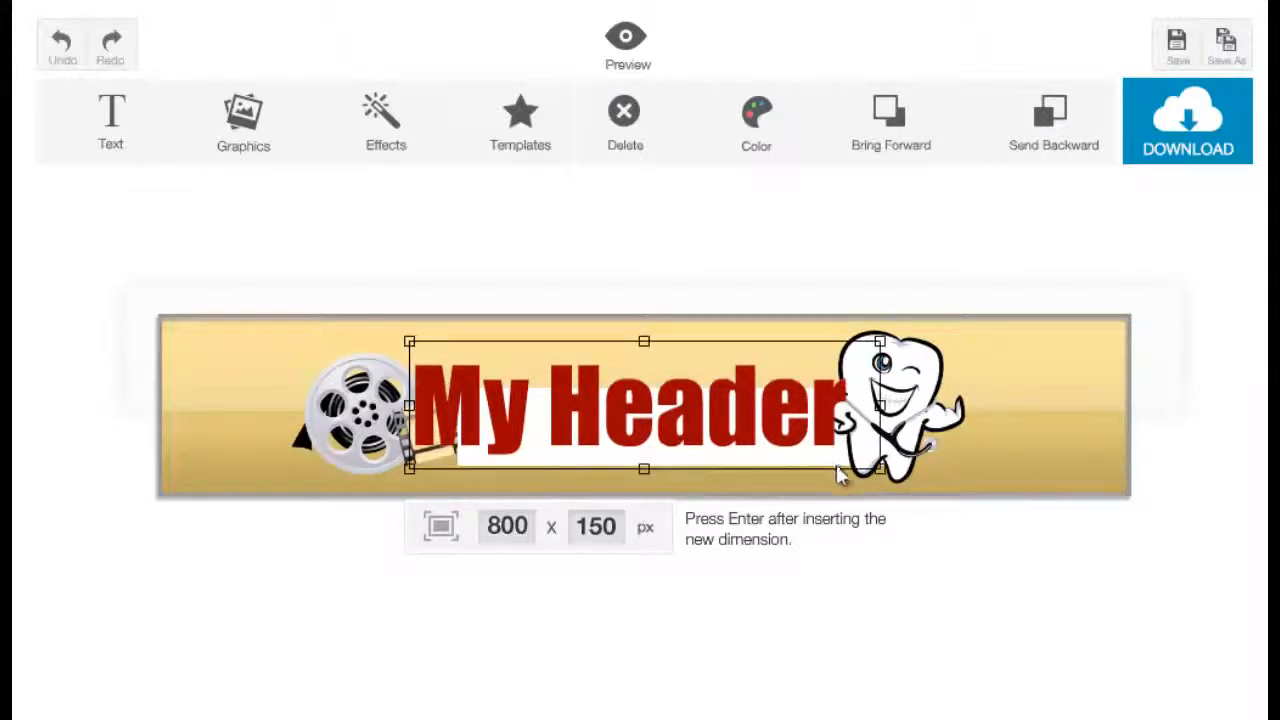
pyautogui.click(913, 465)
pyautogui.moveTo(913, 465); pyautogui.dragTo(1026, 460)
# Delete the white rectangle behind the title and move the tooth graphic back beside the title.
pyautogui.click(882, 452)
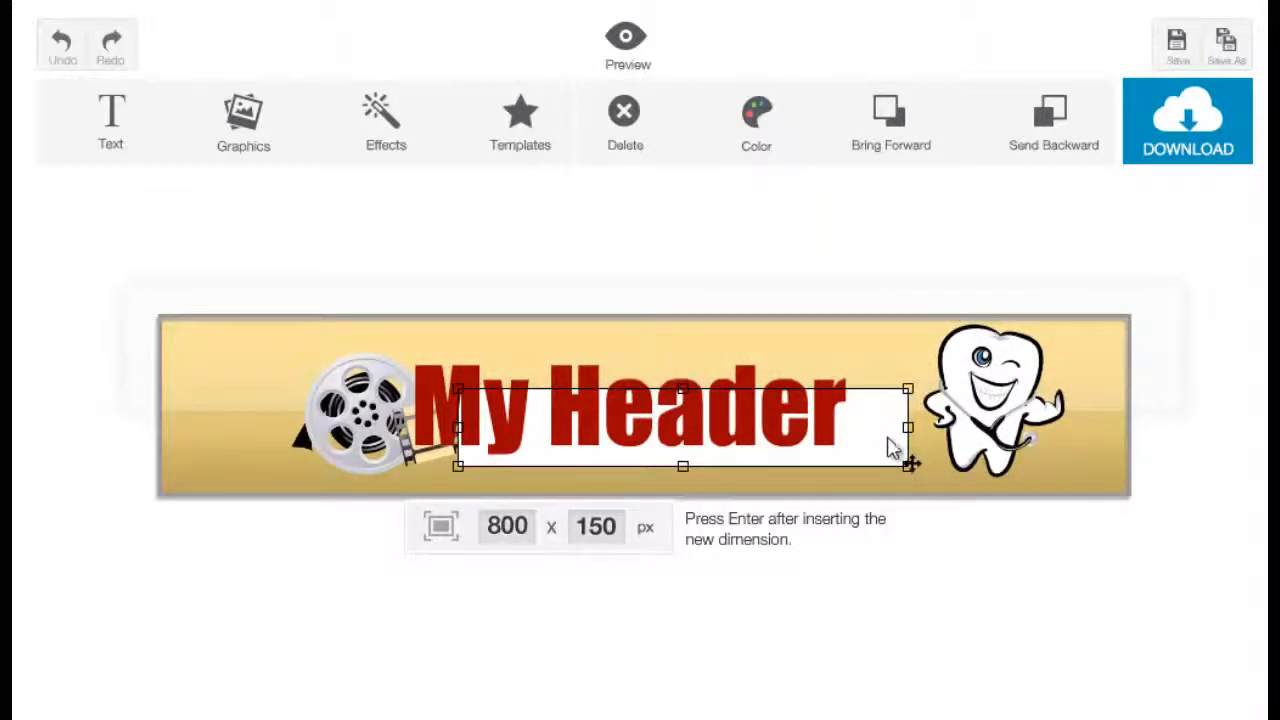
pyautogui.click(643, 140)
pyautogui.moveTo(1000, 432); pyautogui.dragTo(903, 444)
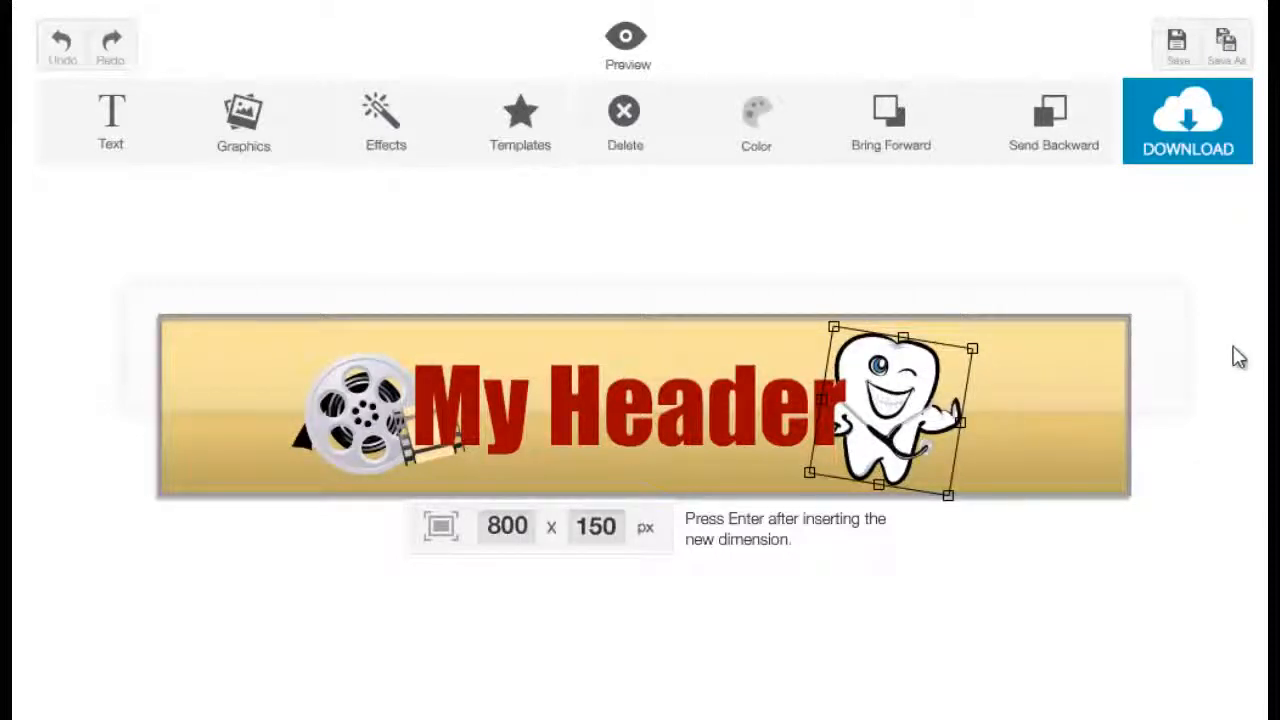
# Preview the finished banner and close the preview.
pyautogui.click(648, 62)
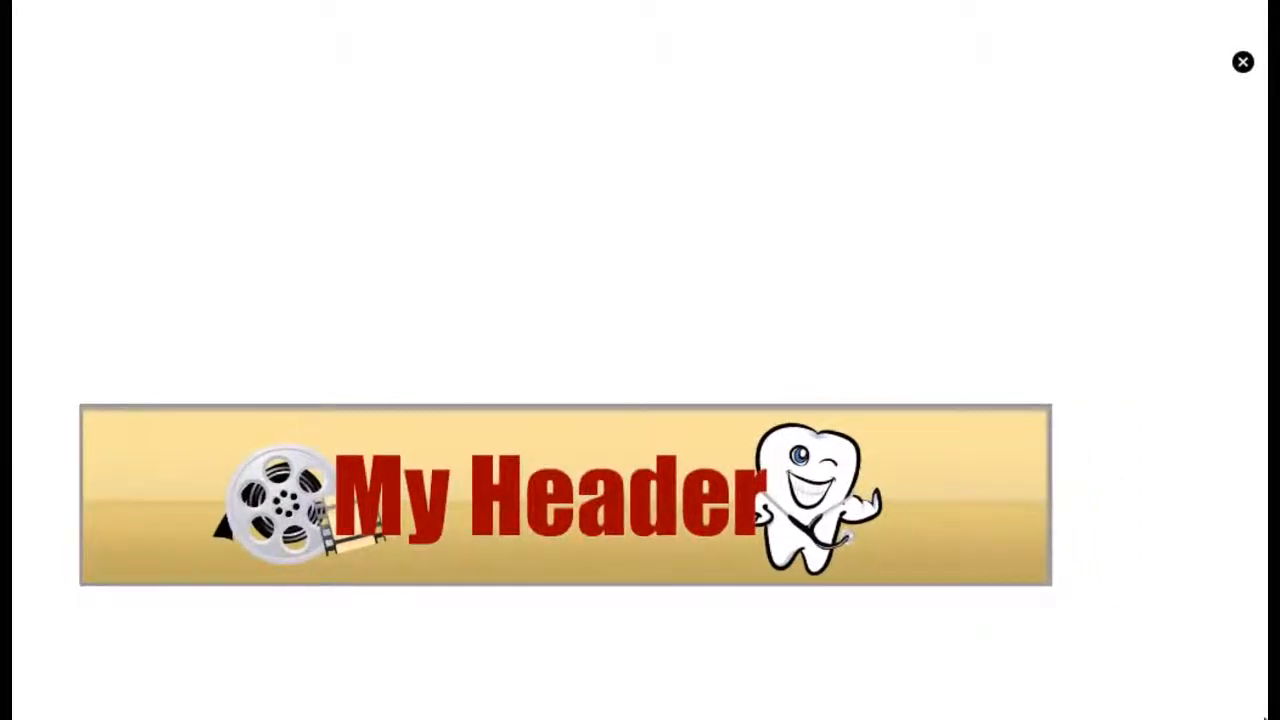
pyautogui.click(1243, 64)
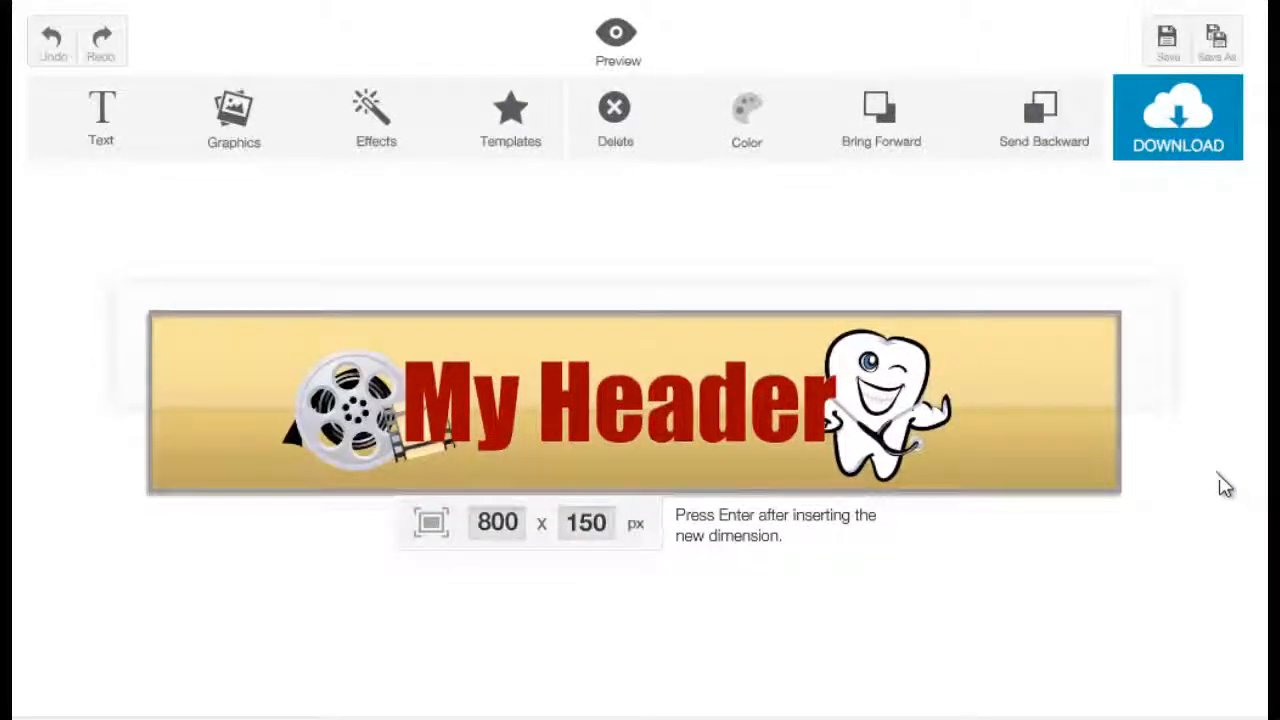
# Save the design under the name My Header 1.
pyautogui.click(1166, 45)
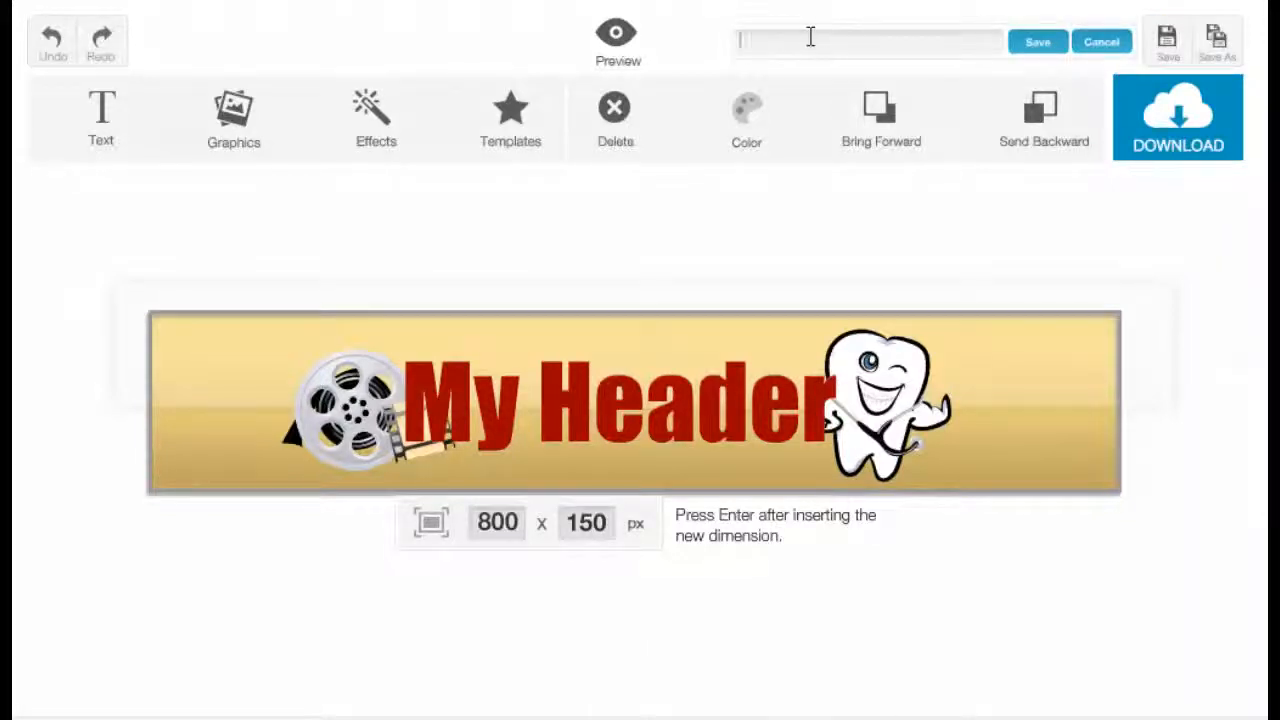
pyautogui.write('My HEad')
pyautogui.write('der')
pyautogui.write(' 1')
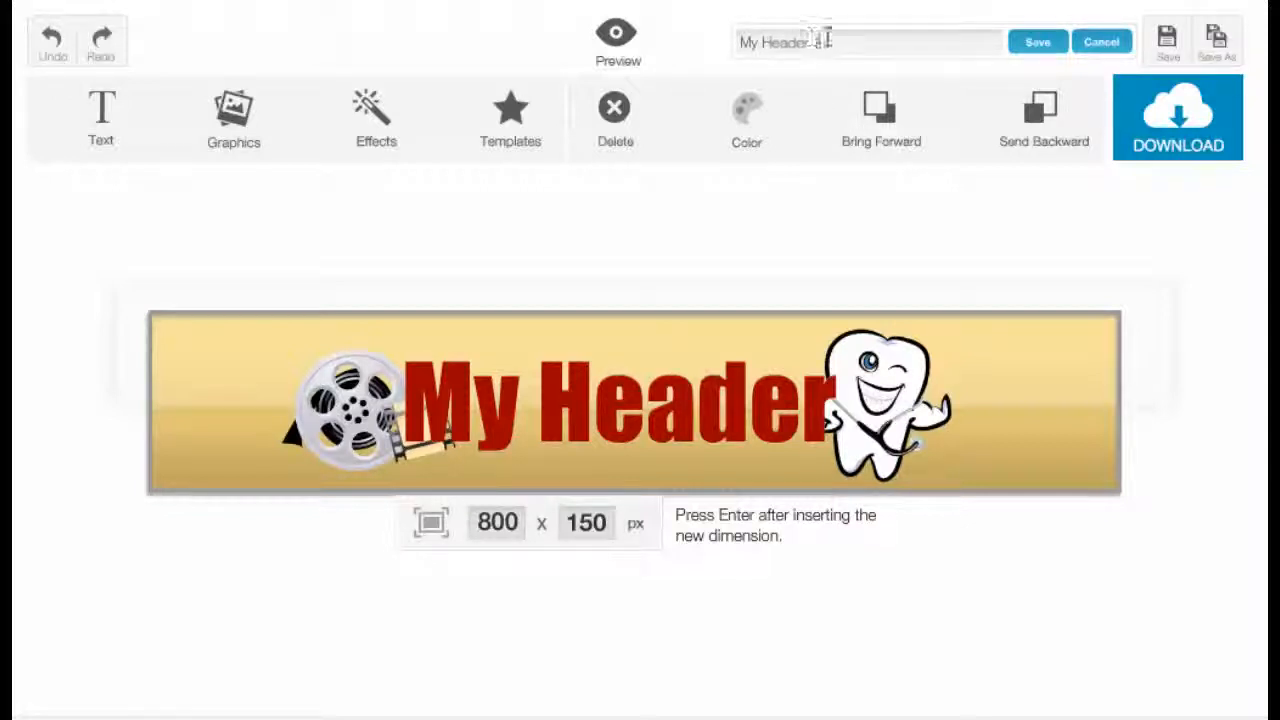
pyautogui.click(1020, 44)
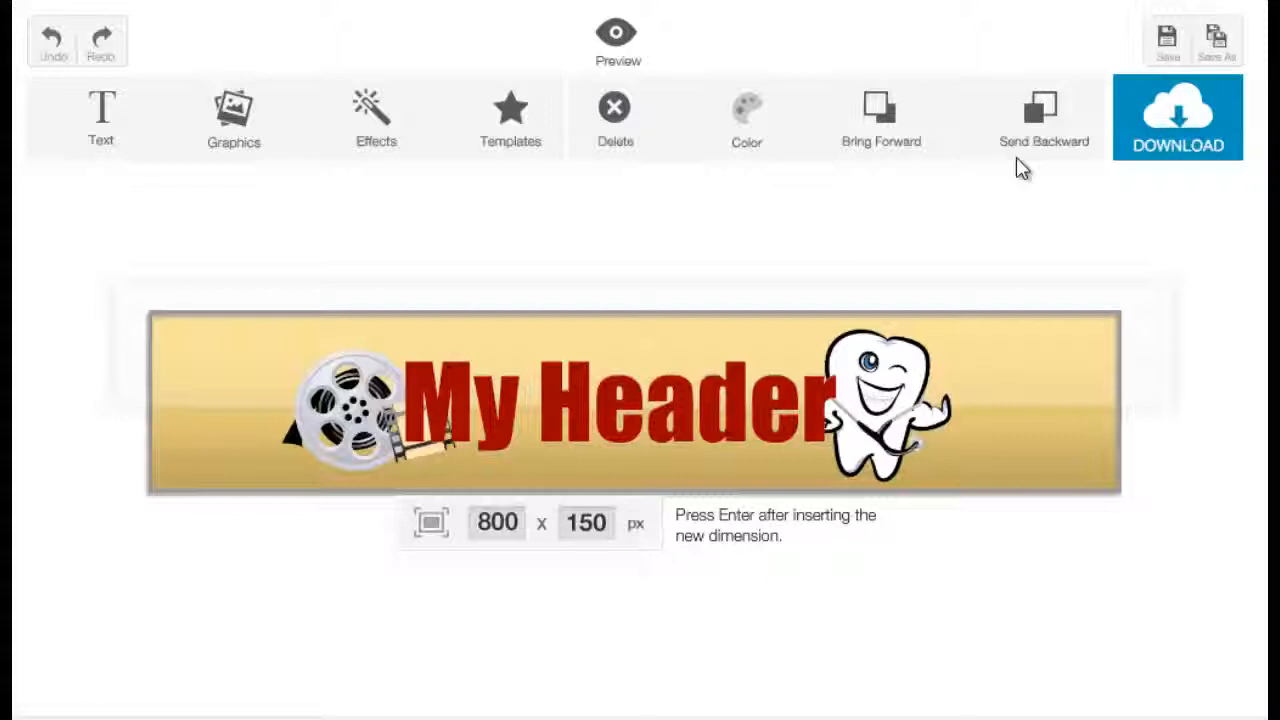
# Save a copy of the design as my header 2.
pyautogui.click(1218, 44)
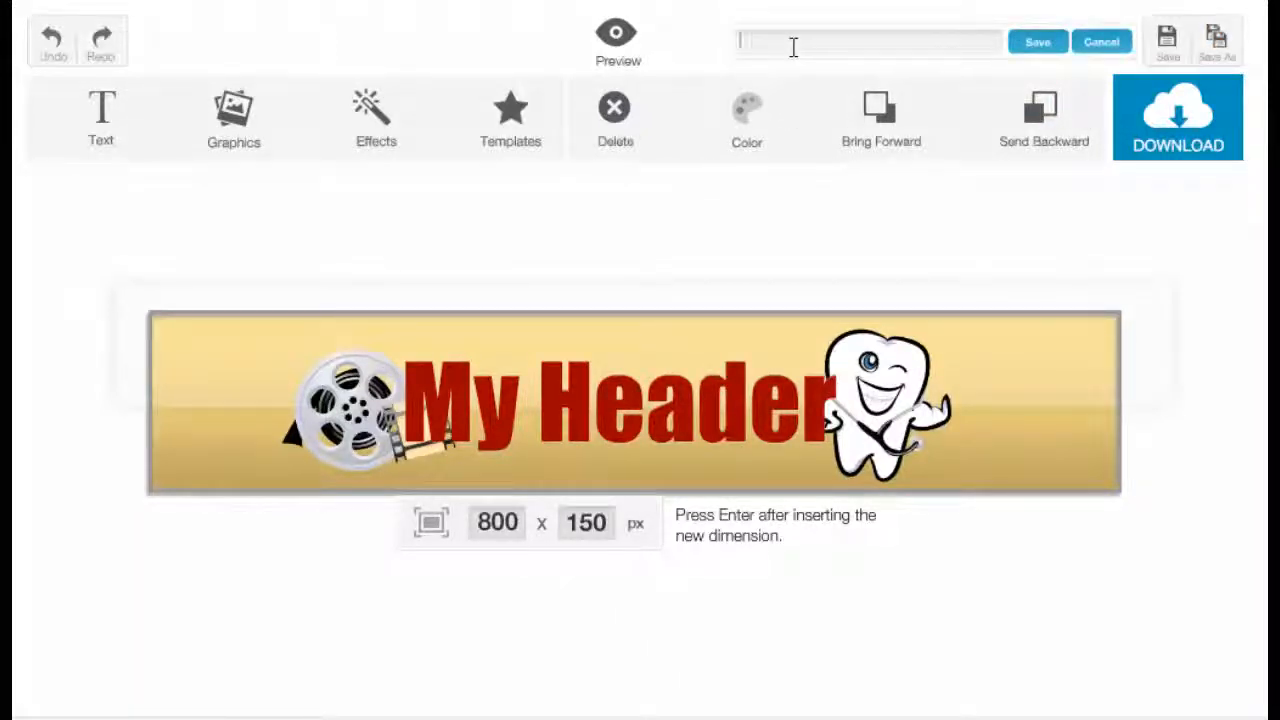
pyautogui.write('my header 2')
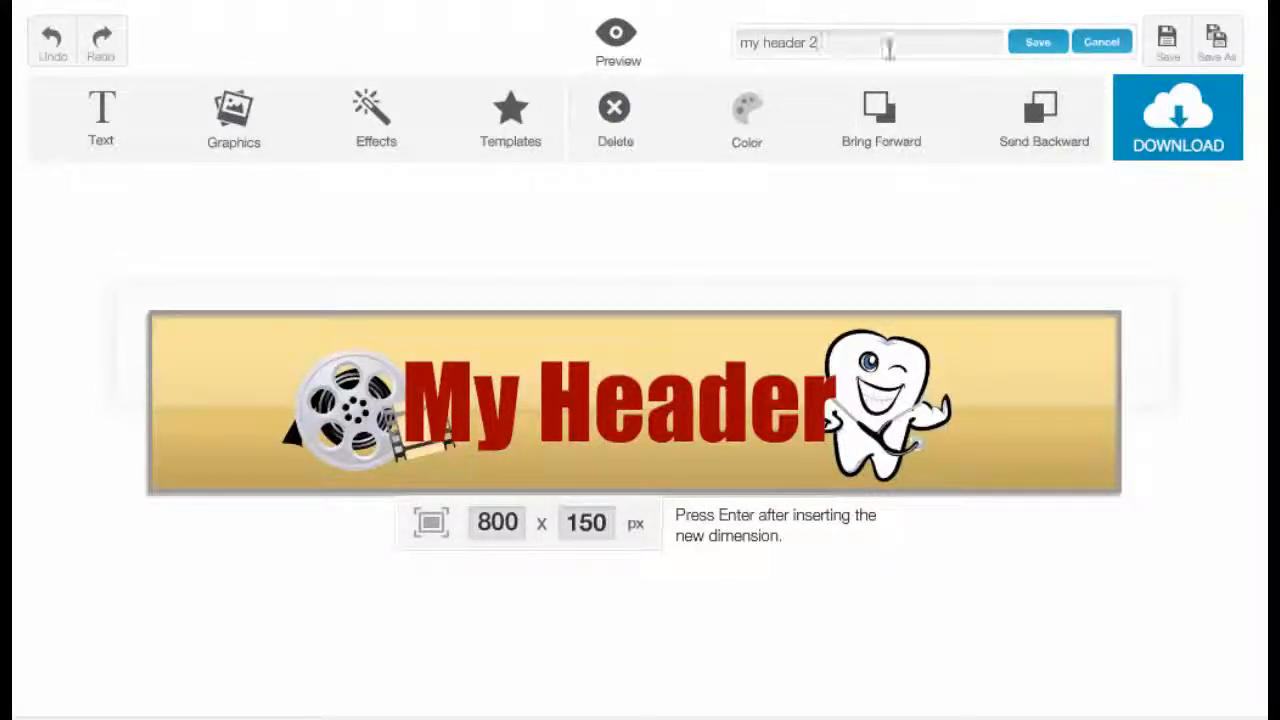
pyautogui.click(1030, 44)
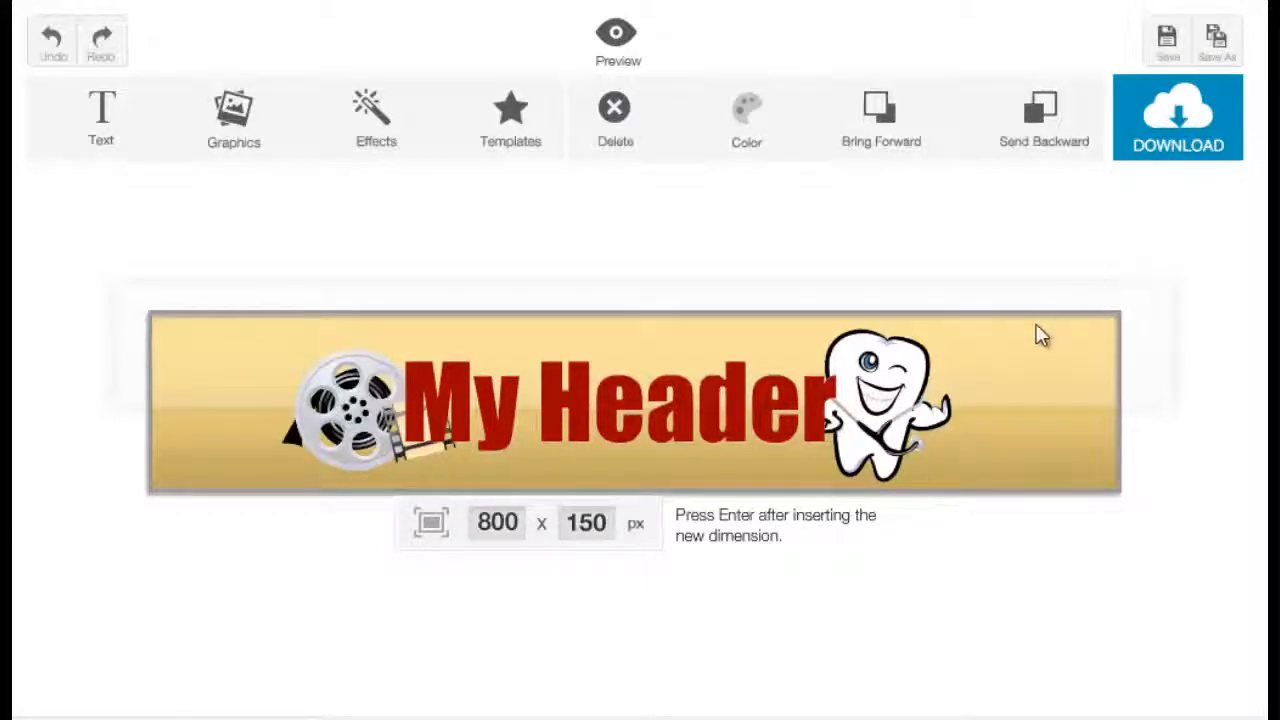
# Download the banner as a PNG image named my sample header.
pyautogui.click(1157, 155)
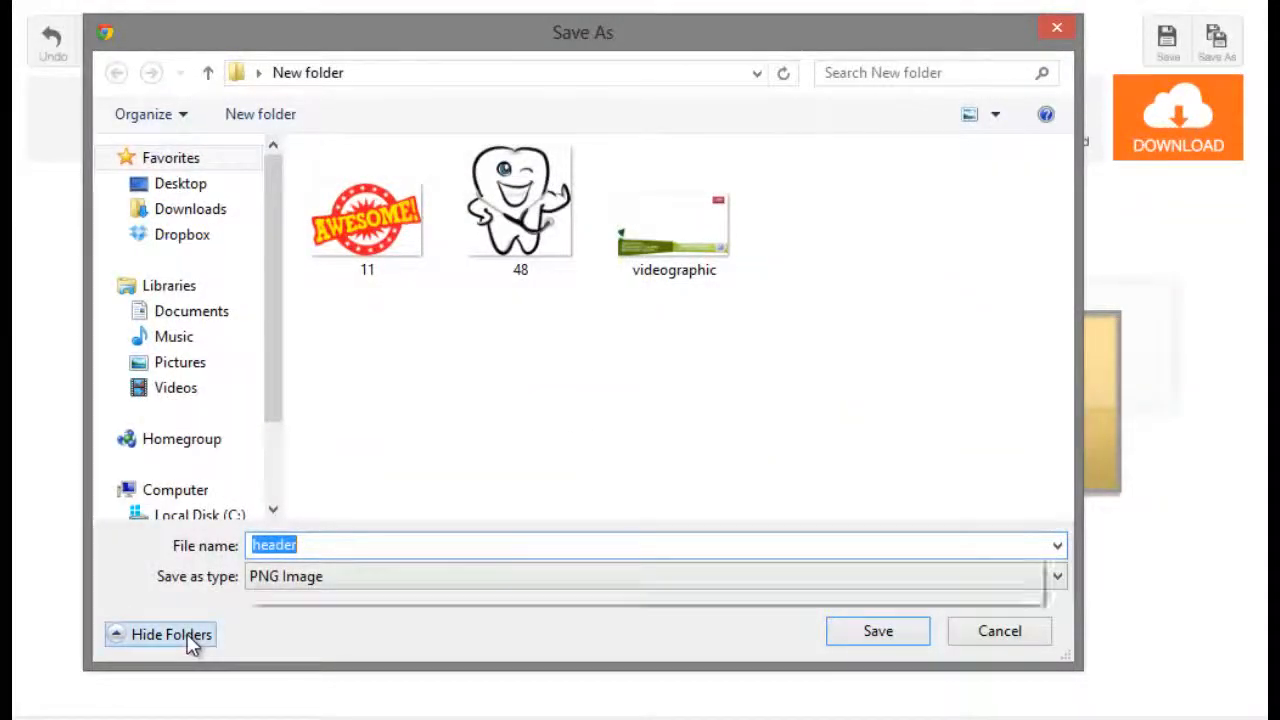
pyautogui.write('my s')
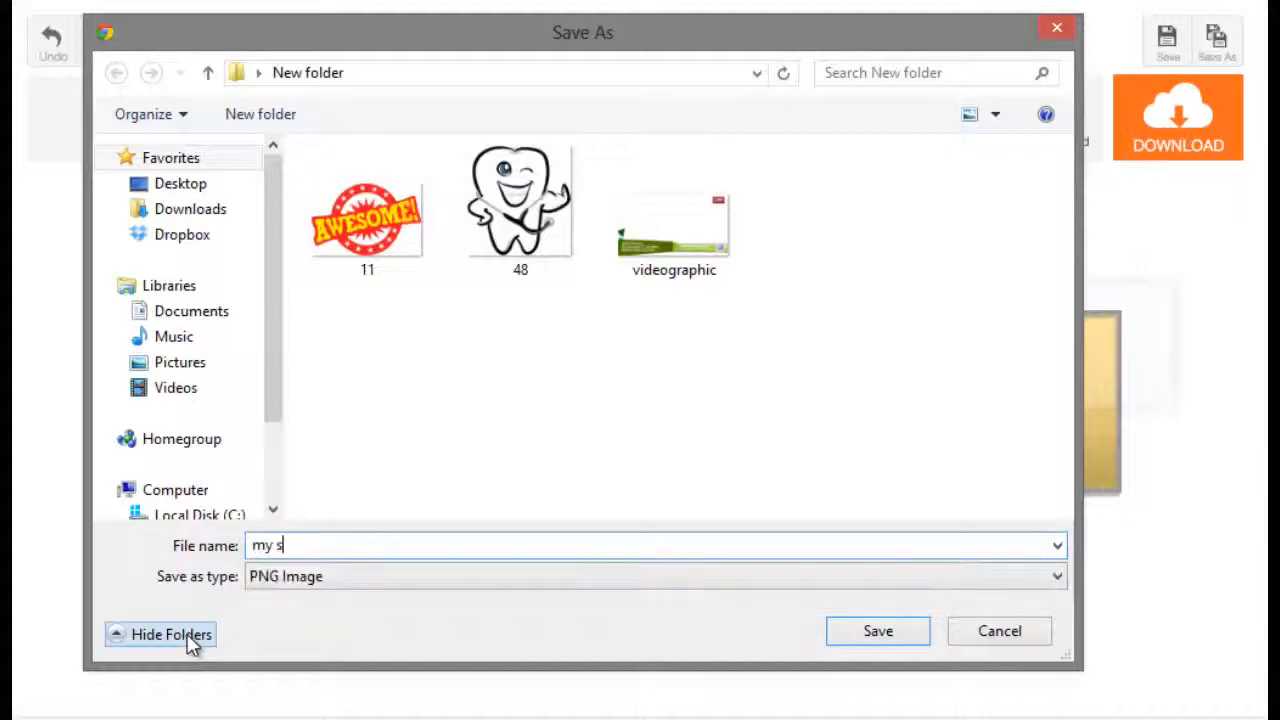
pyautogui.write('ample header')
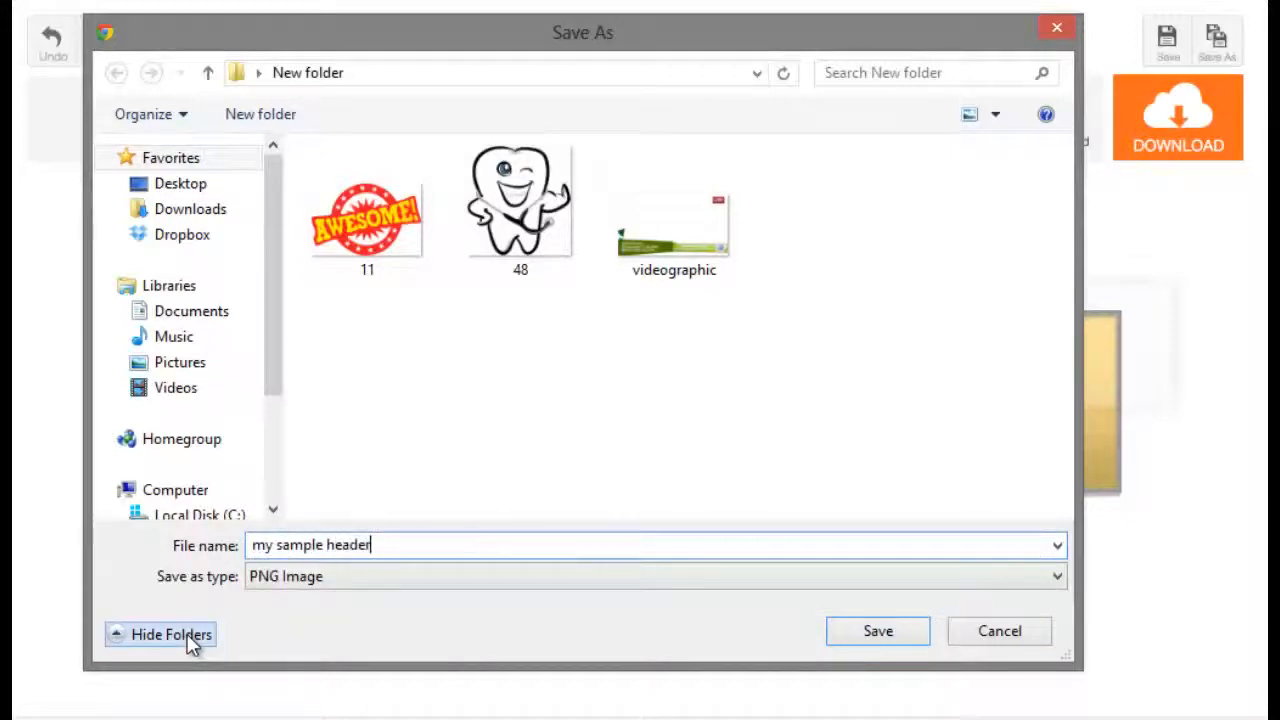
pyautogui.click(878, 631)
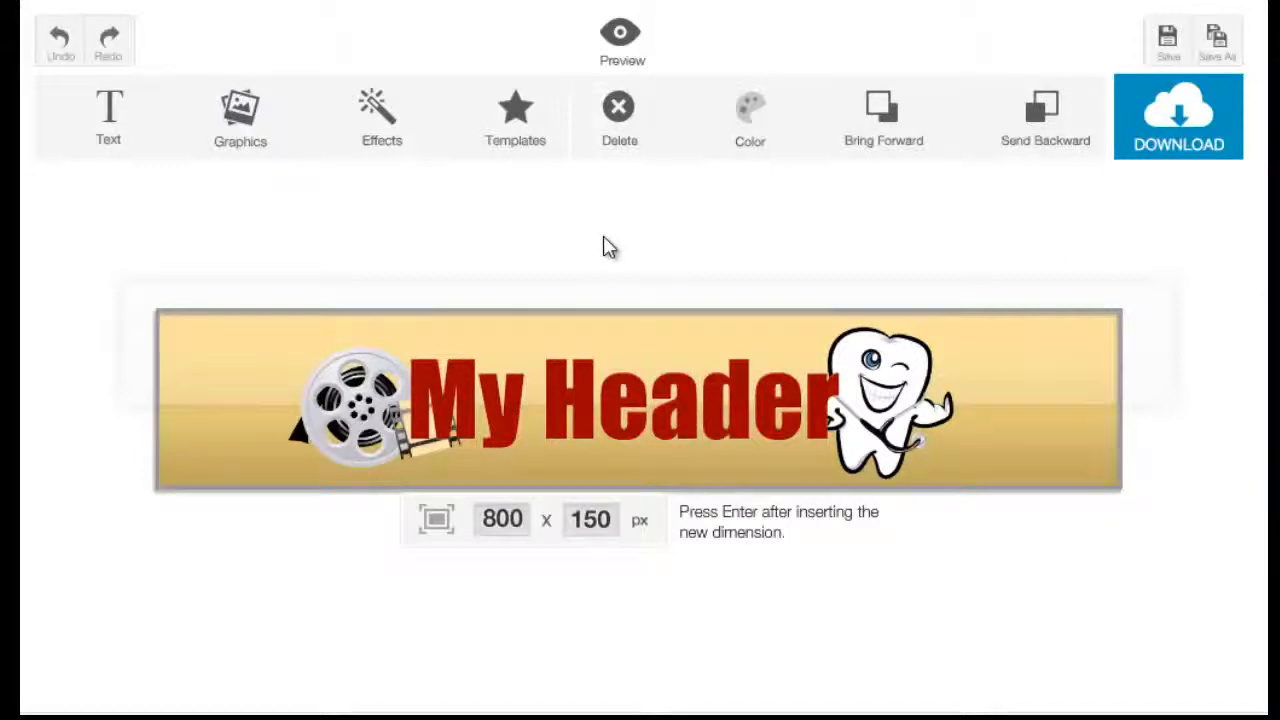
# Browse the templates and load the yellow TAXI New-York banner template.
pyautogui.click(510, 130)
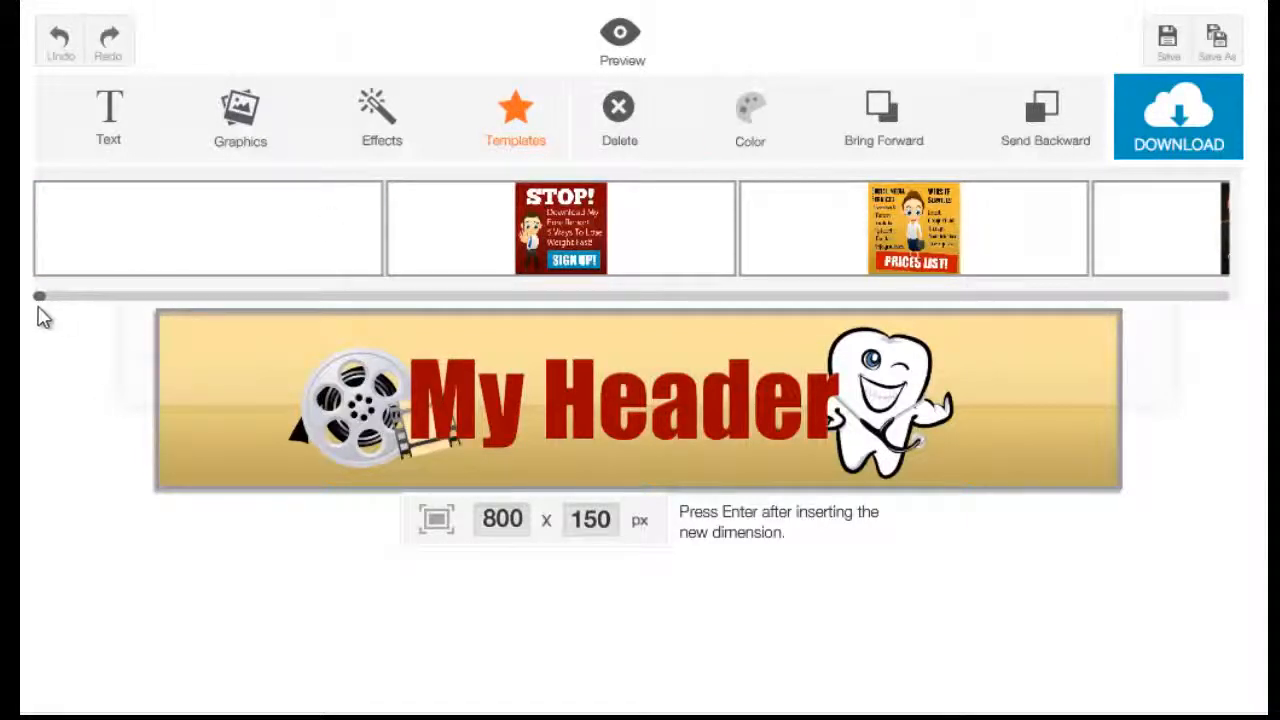
pyautogui.moveTo(43, 300); pyautogui.dragTo(46, 300)
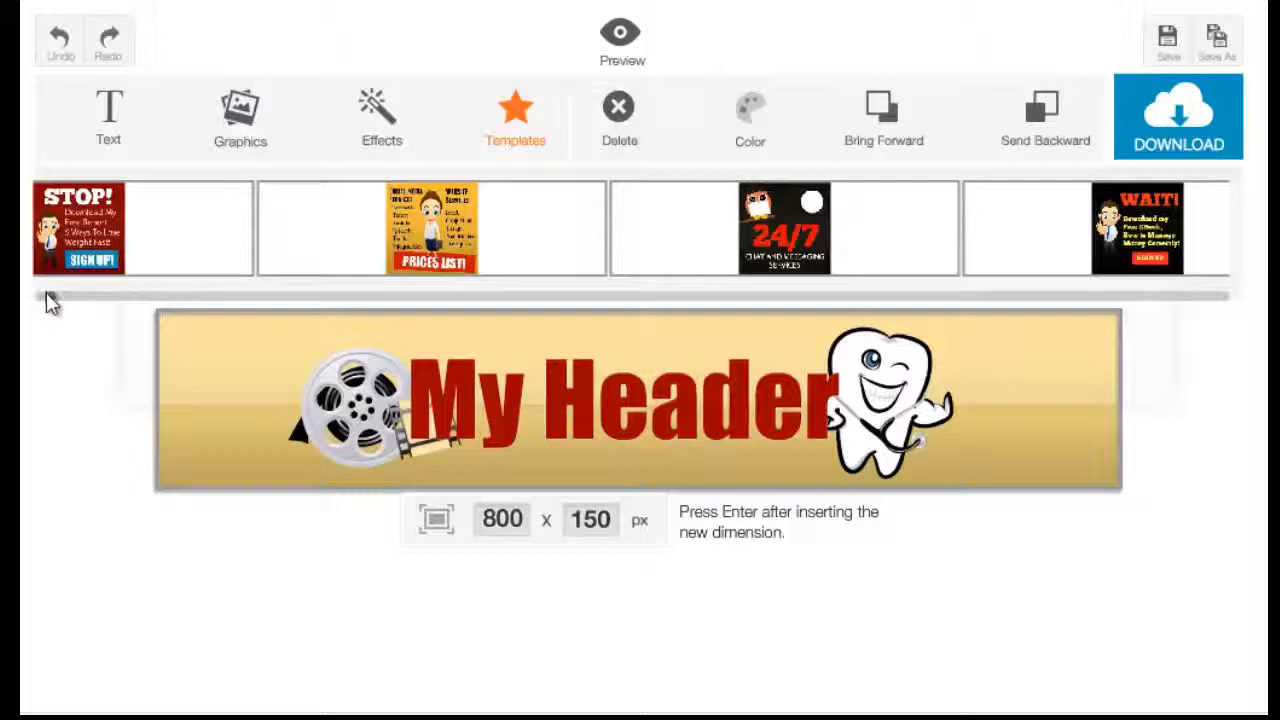
pyautogui.moveTo(46, 295); pyautogui.dragTo(1234, 328)
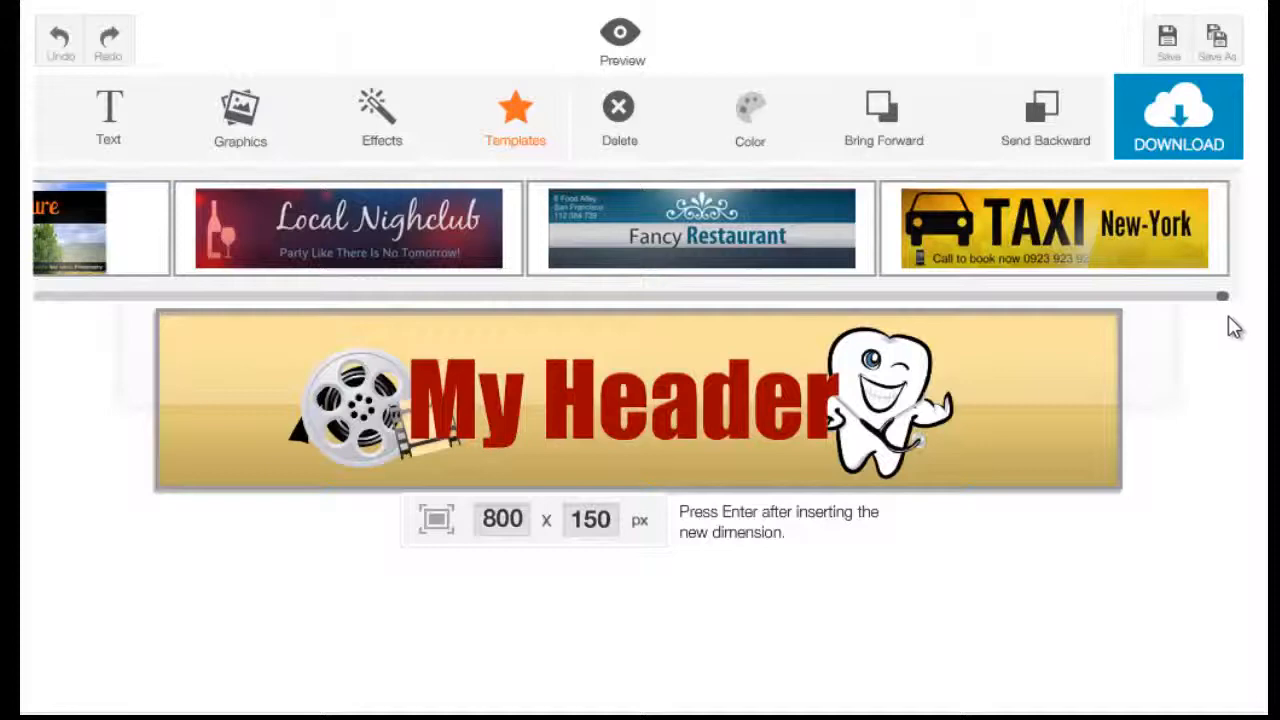
pyautogui.click(1183, 272)
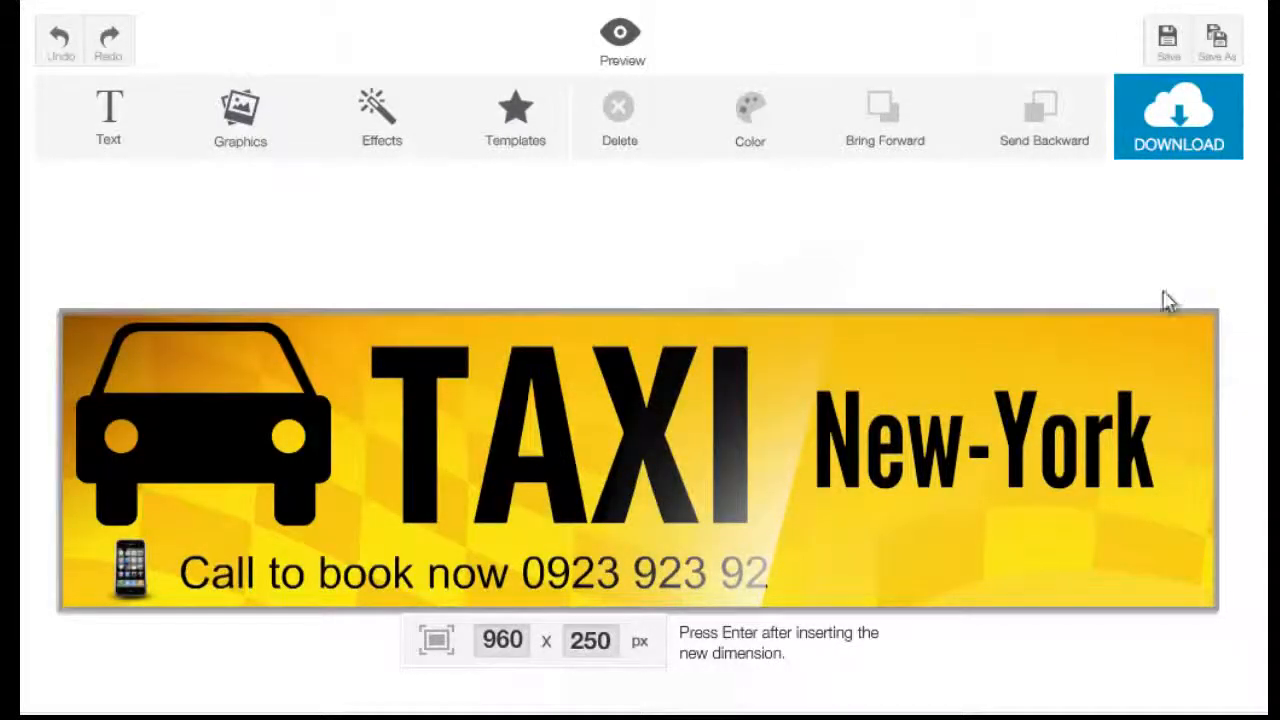
# Replace the New-York text in the taxi banner with L.A.
pyautogui.click(1055, 478)
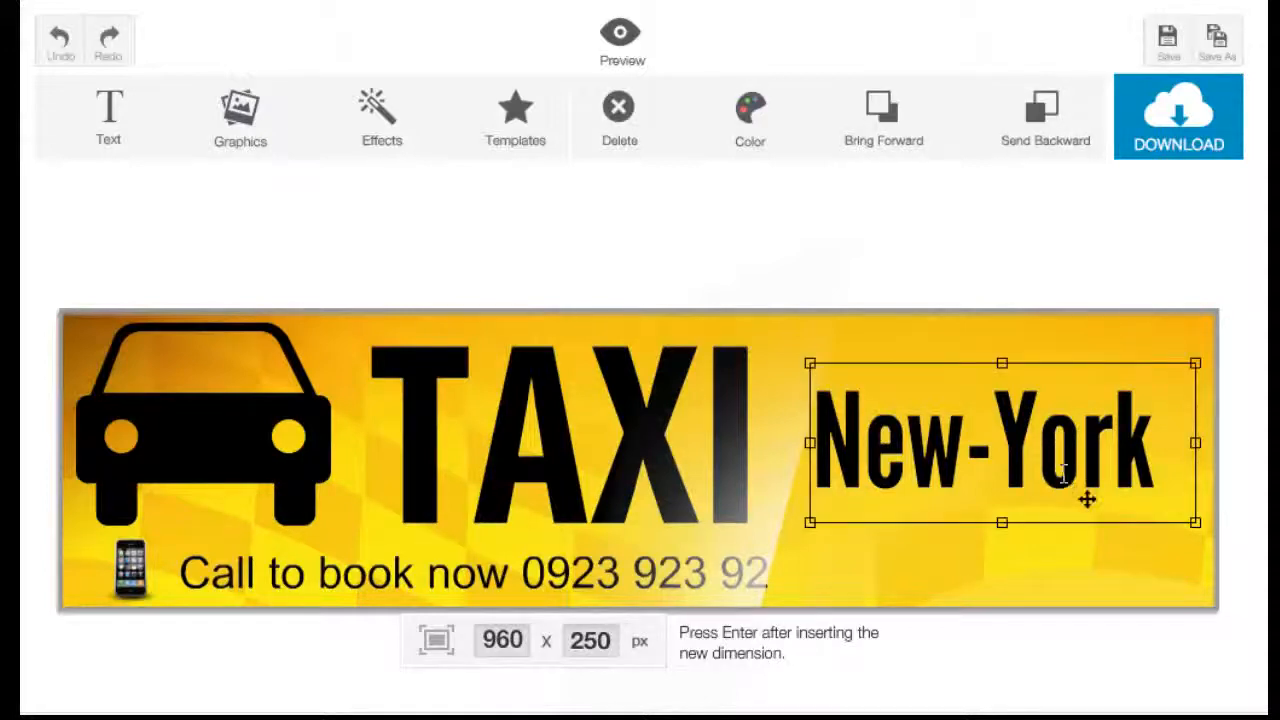
pyautogui.doubleClick(1063, 477)
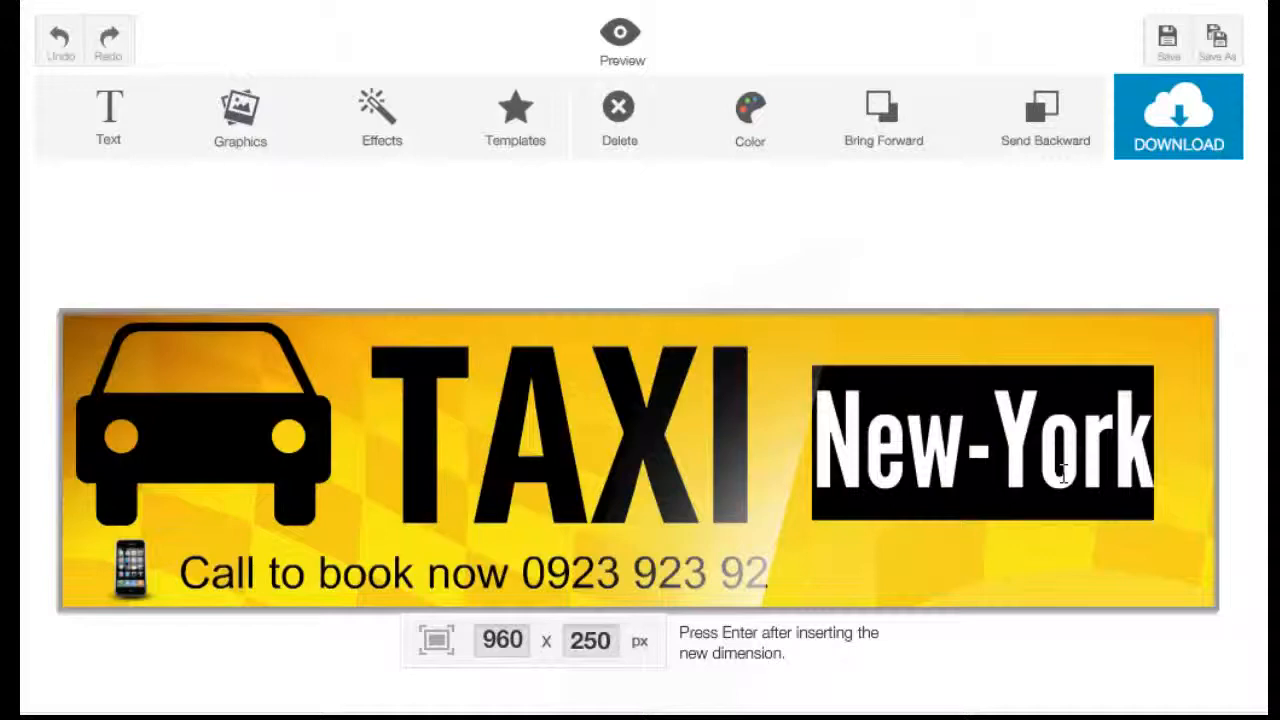
pyautogui.write('LA')
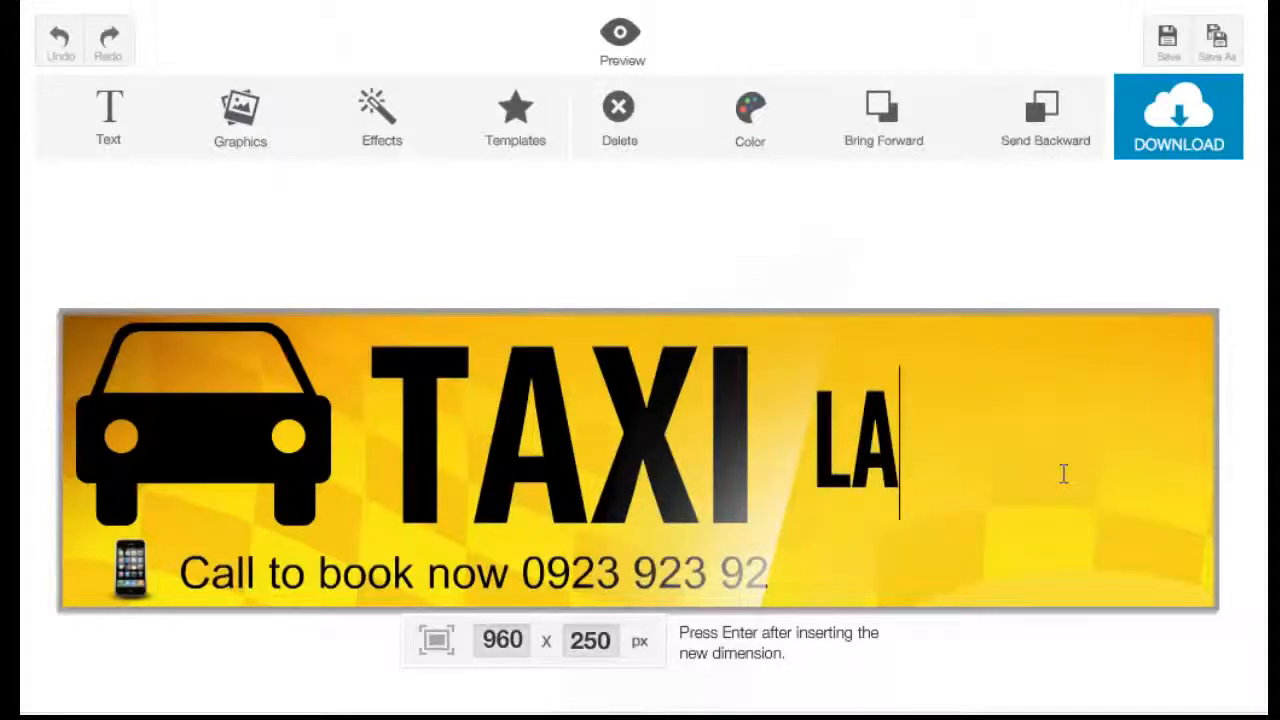
pyautogui.press('BackSpace')
pyautogui.write('.A.')
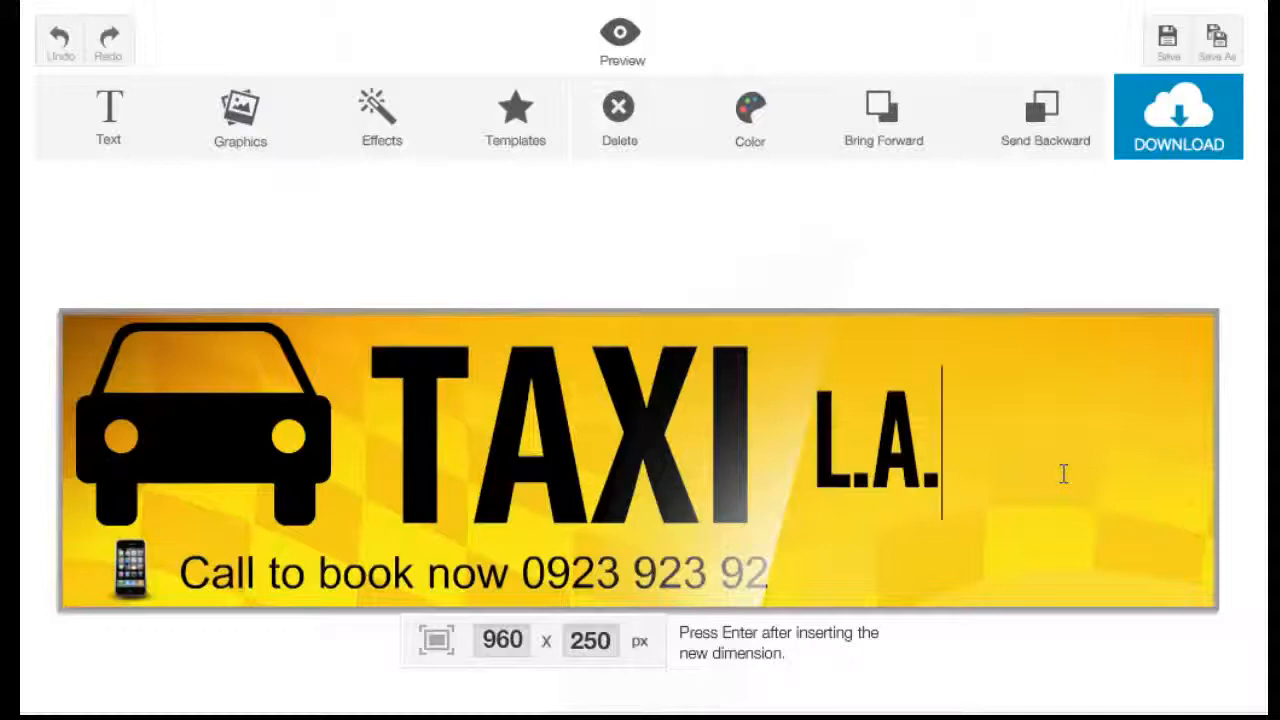
# Enlarge the car graphic and the phone icon in the taxi banner.
pyautogui.click(257, 447)
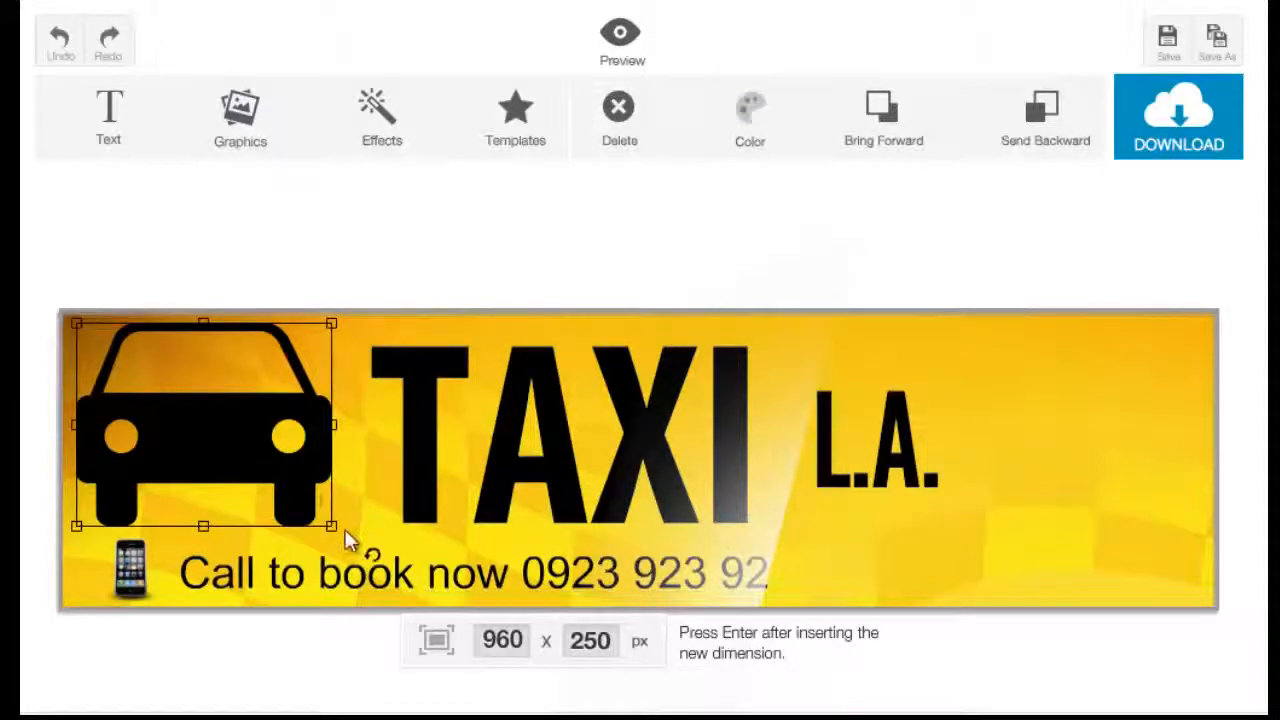
pyautogui.moveTo(336, 533); pyautogui.dragTo(372, 524)
pyautogui.click(132, 572)
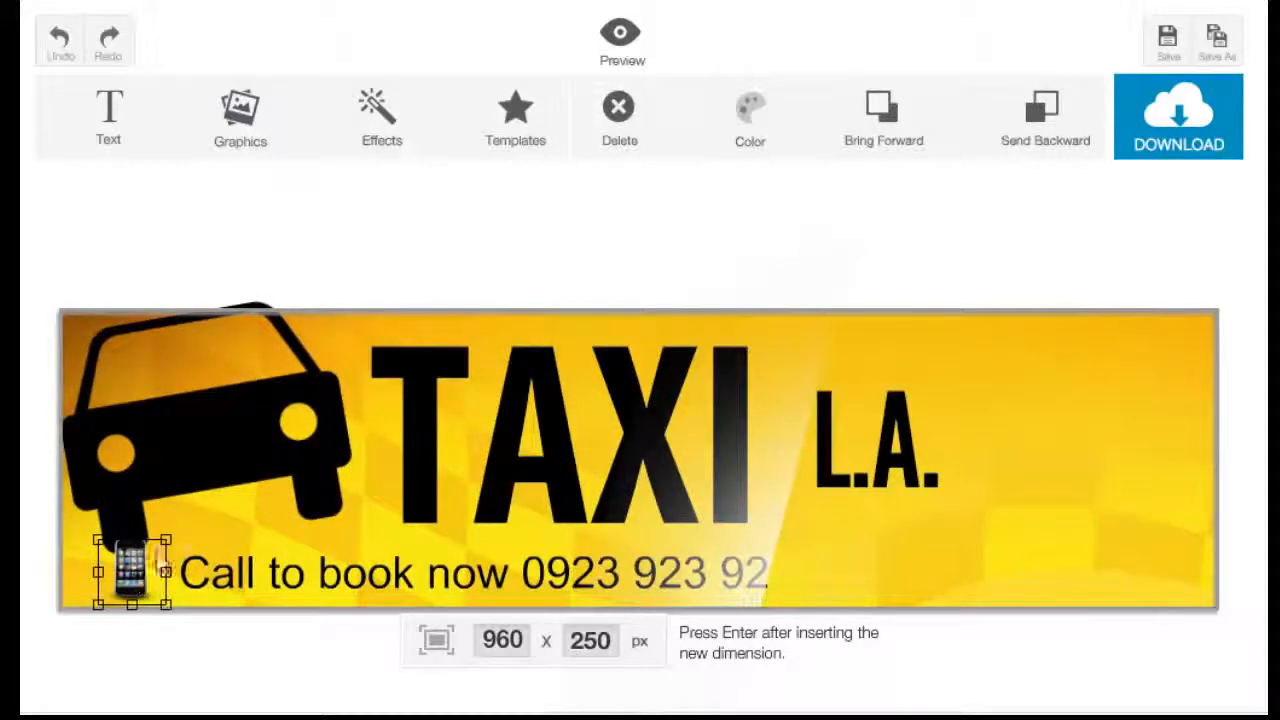
pyautogui.moveTo(161, 539); pyautogui.dragTo(203, 516)
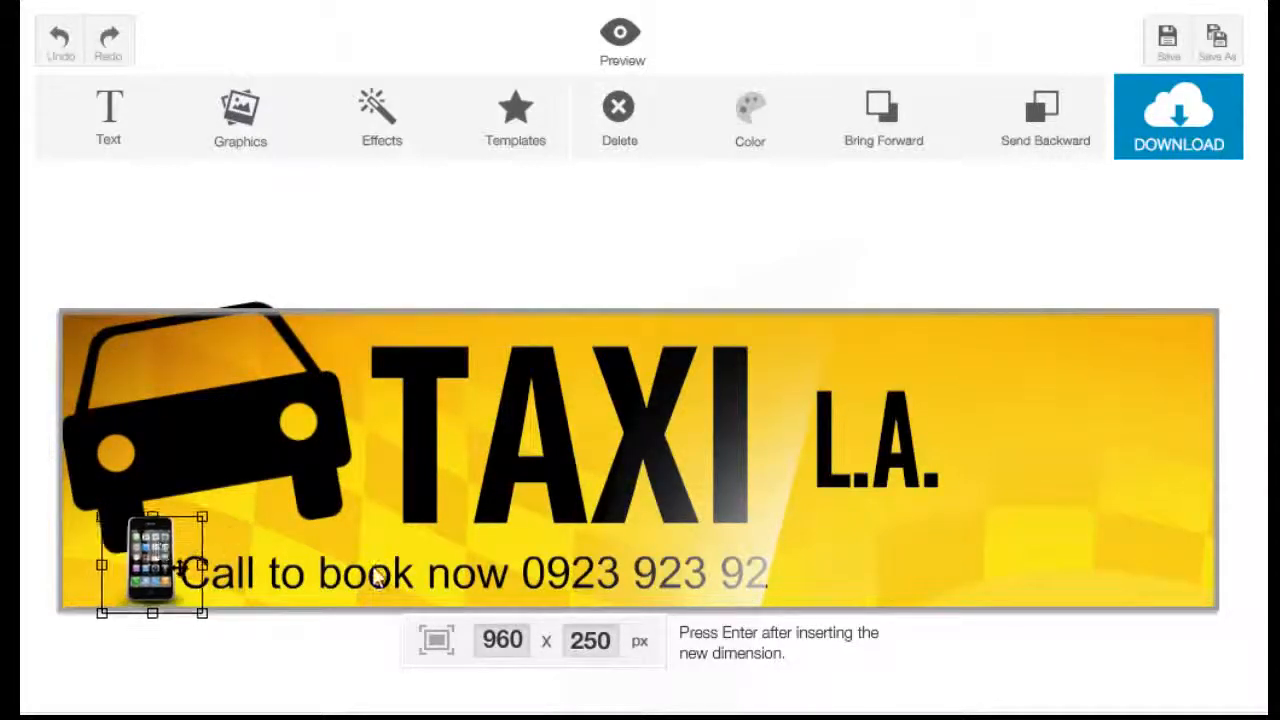
pyautogui.click(650, 550)
pyautogui.click(928, 508)
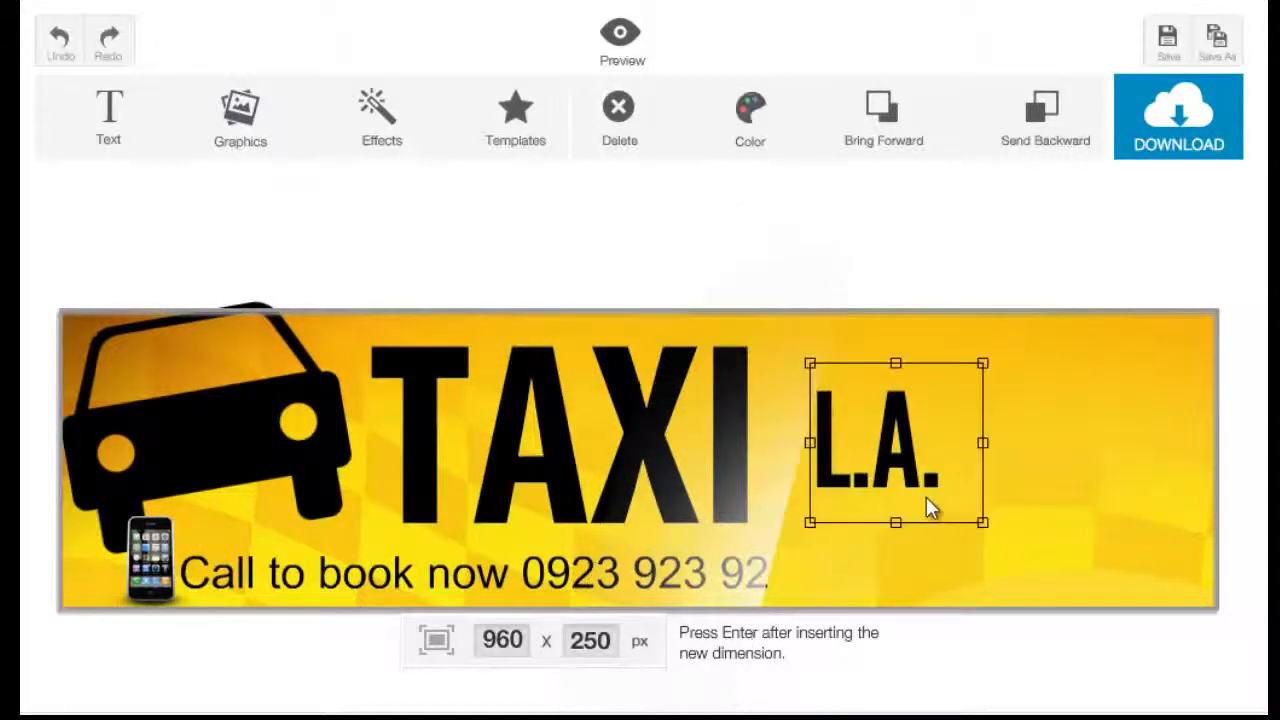
pyautogui.click(1022, 577)
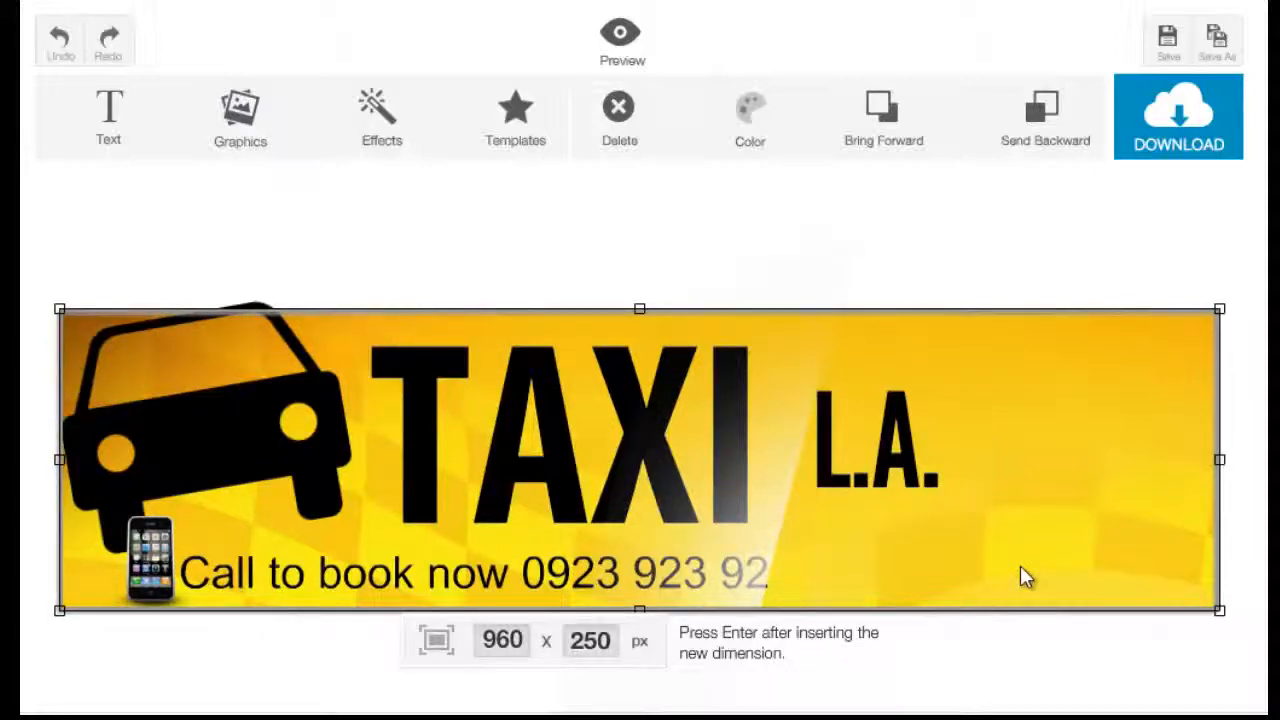
# Browse the templates and load the Professional Taxi Services WANT TAXI? banner template.
pyautogui.click(525, 135)
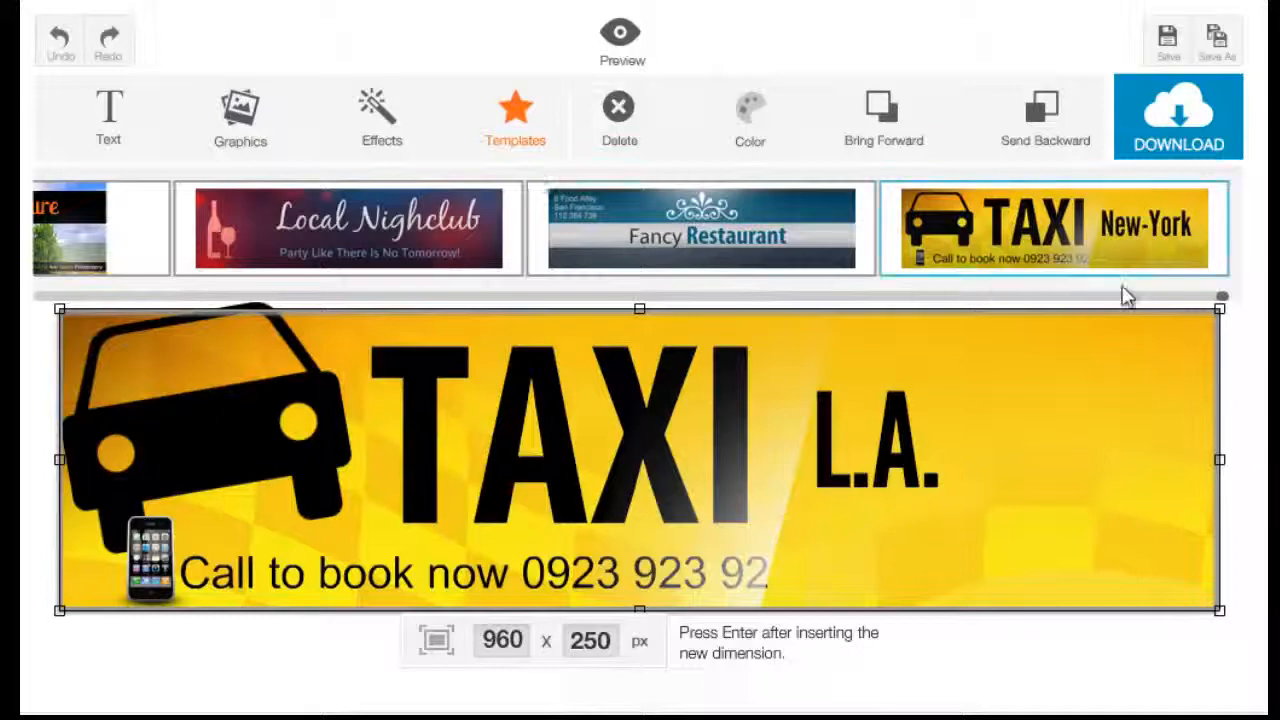
pyautogui.moveTo(1222, 297); pyautogui.dragTo(984, 340)
pyautogui.moveTo(858, 308); pyautogui.dragTo(673, 303)
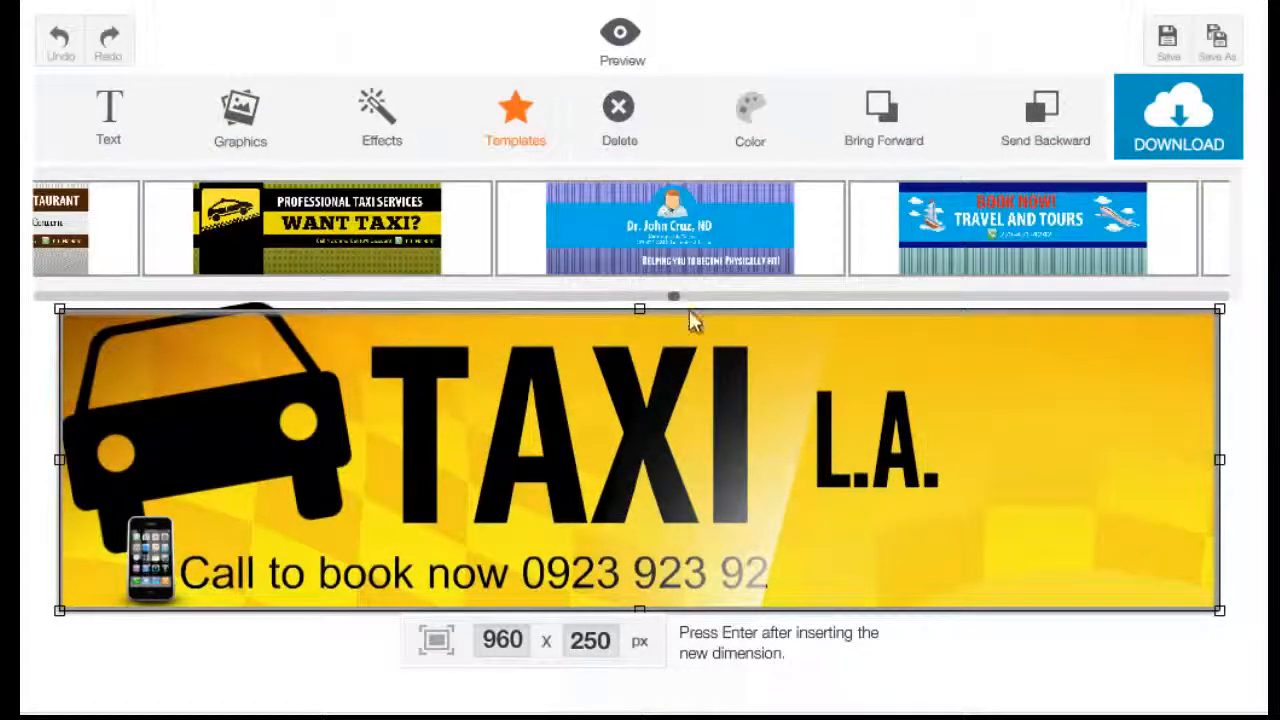
pyautogui.click(355, 268)
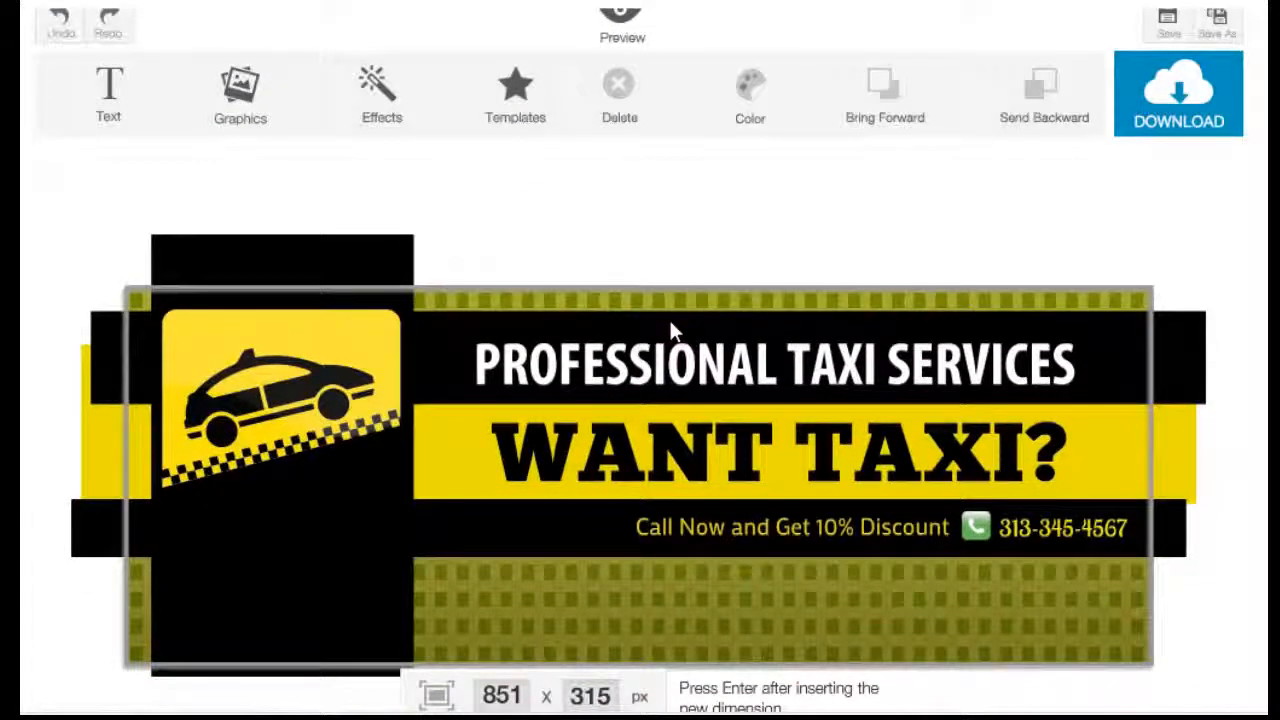
# Select the yellow band behind the WANT TAXI? title.
pyautogui.click(770, 452)
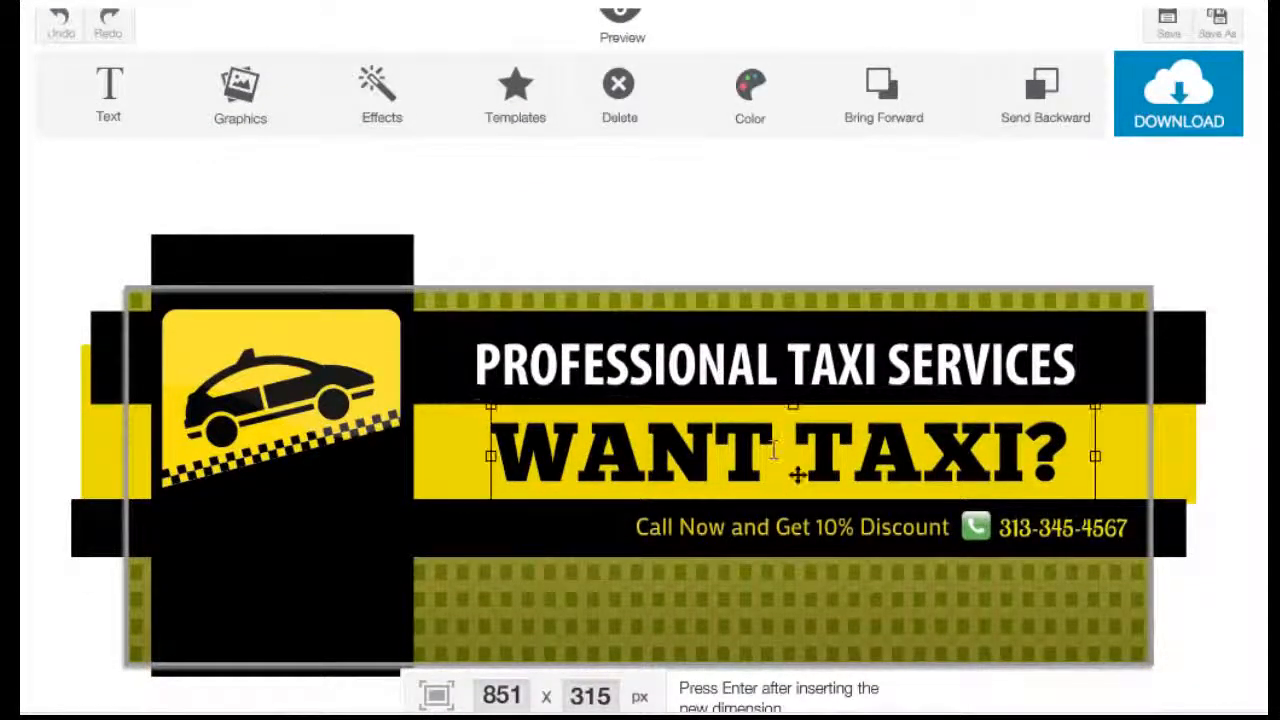
pyautogui.click(437, 445)
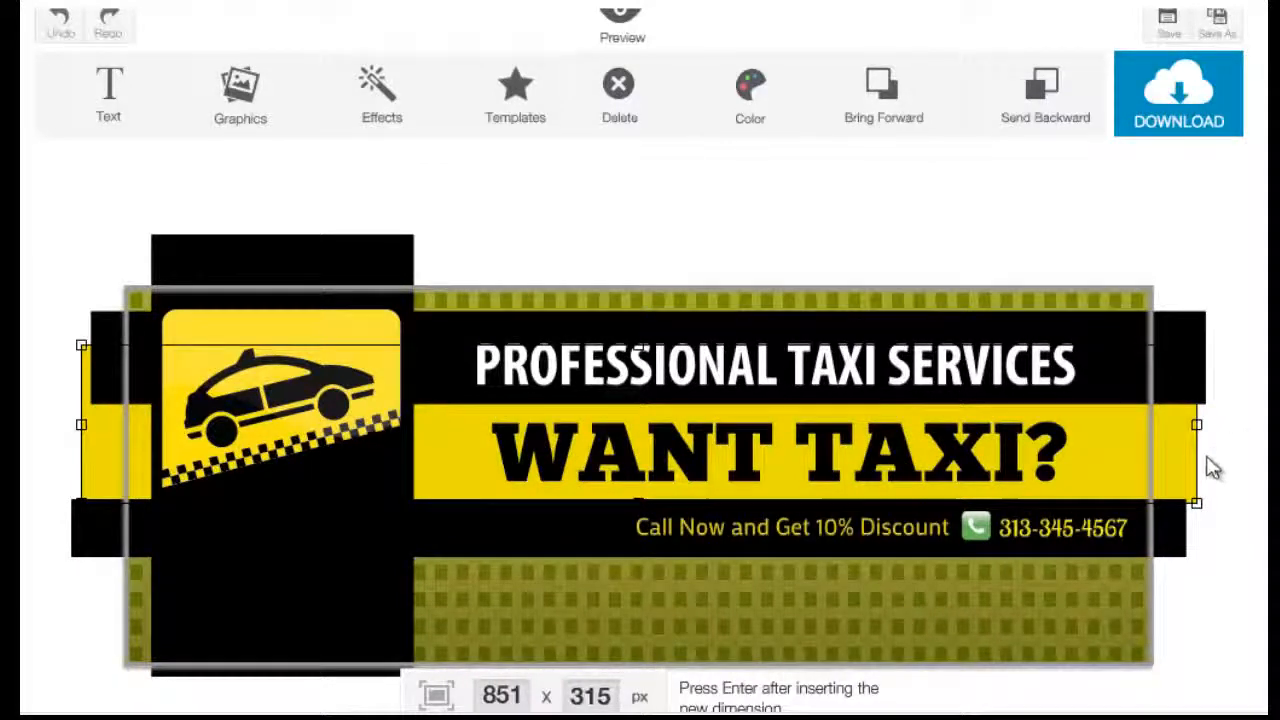